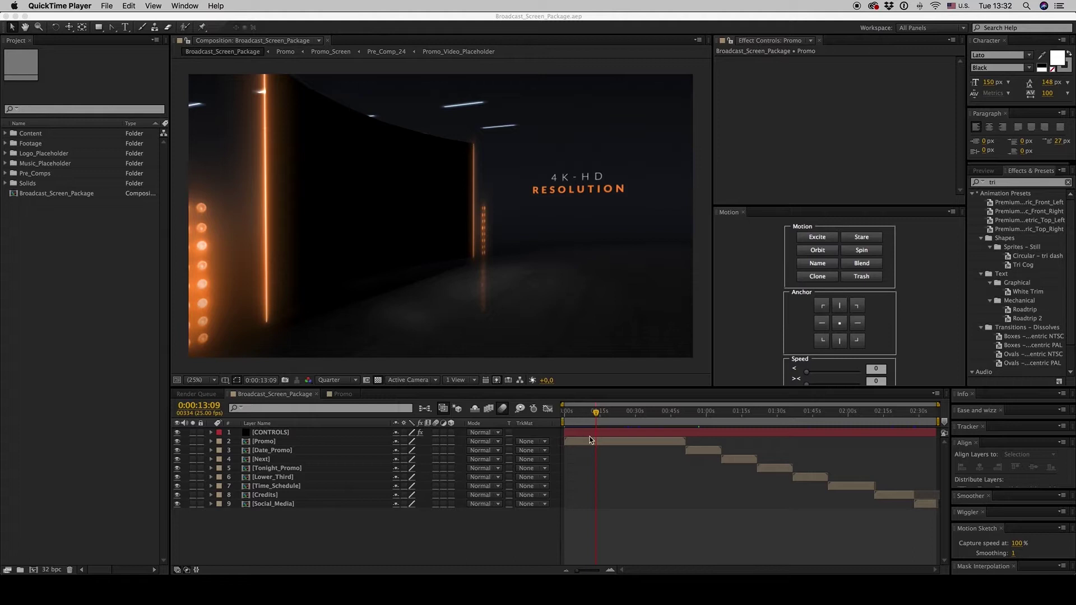
Set the Color control of the CONTROLS layer to red EE1E28.
click(604, 447)
click(585, 447)
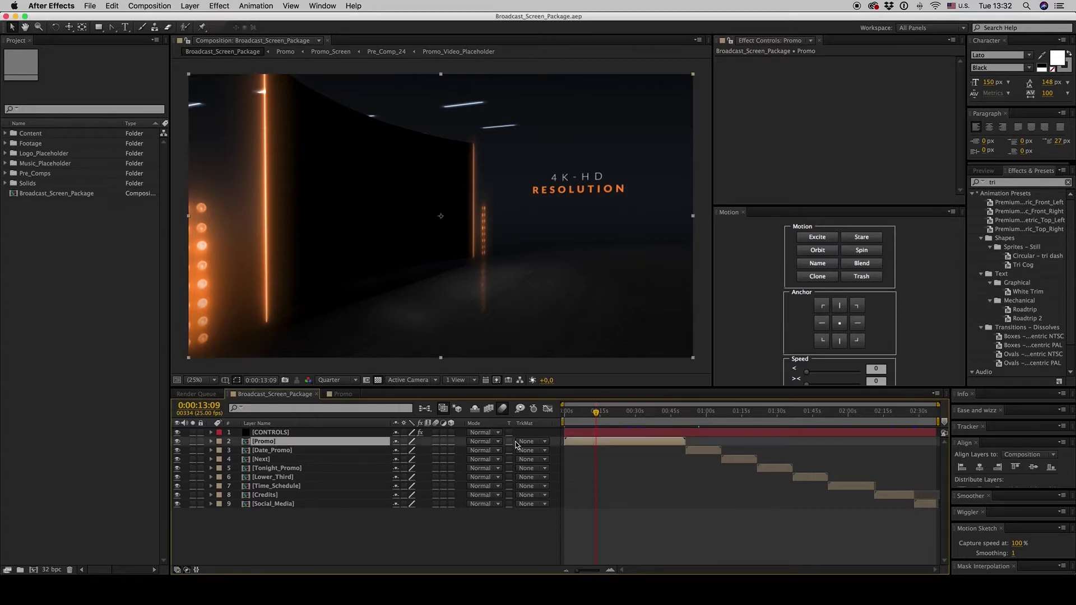
click(270, 433)
click(738, 60)
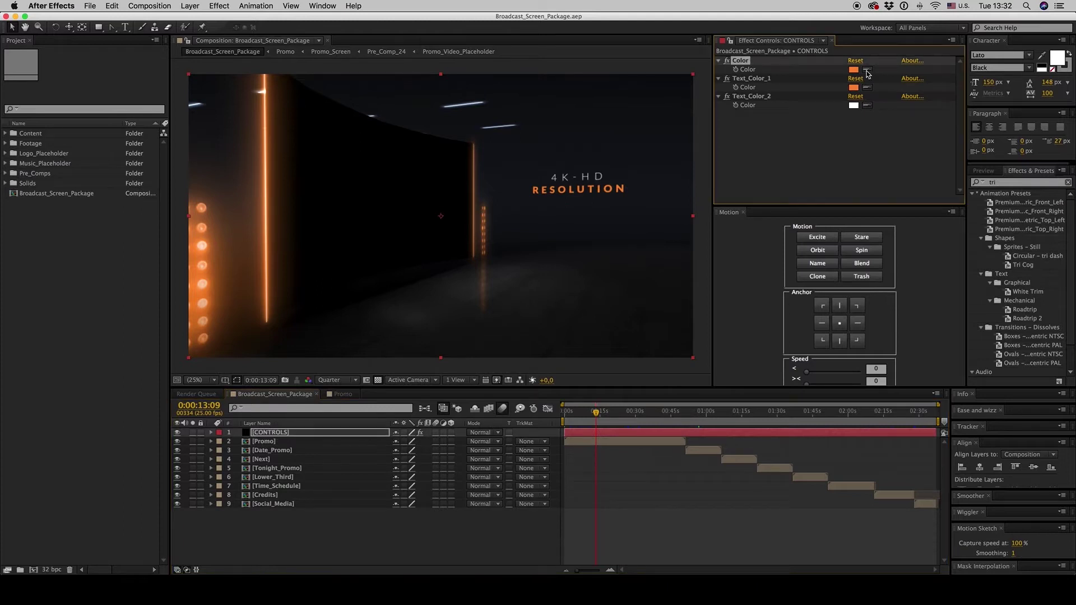
click(854, 70)
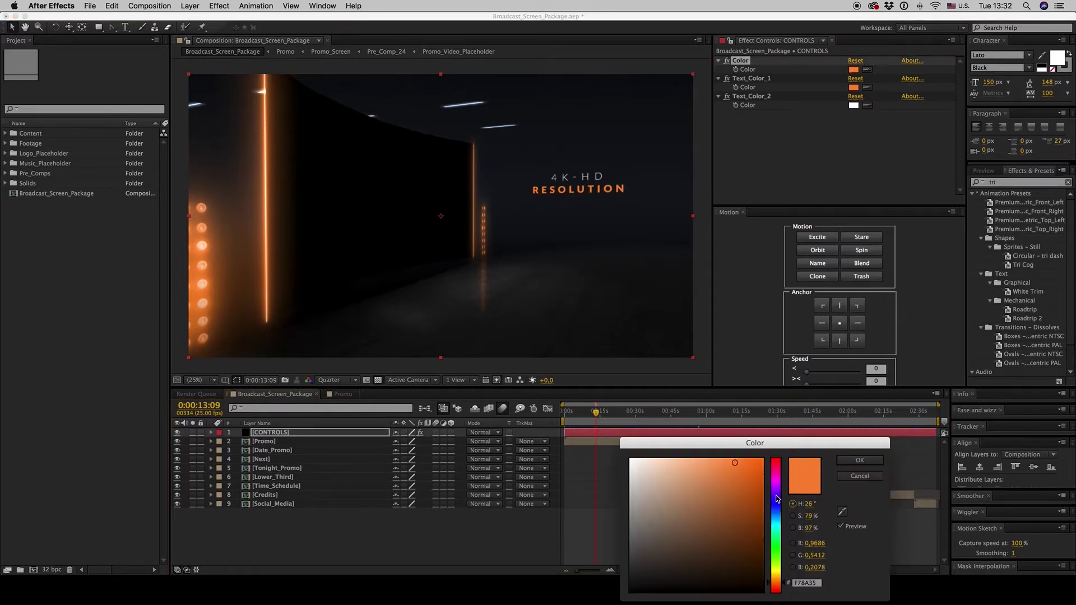
mouse_move(776, 474)
mouse_down()
mouse_move(776, 459)
mouse_move(746, 468)
mouse_up()
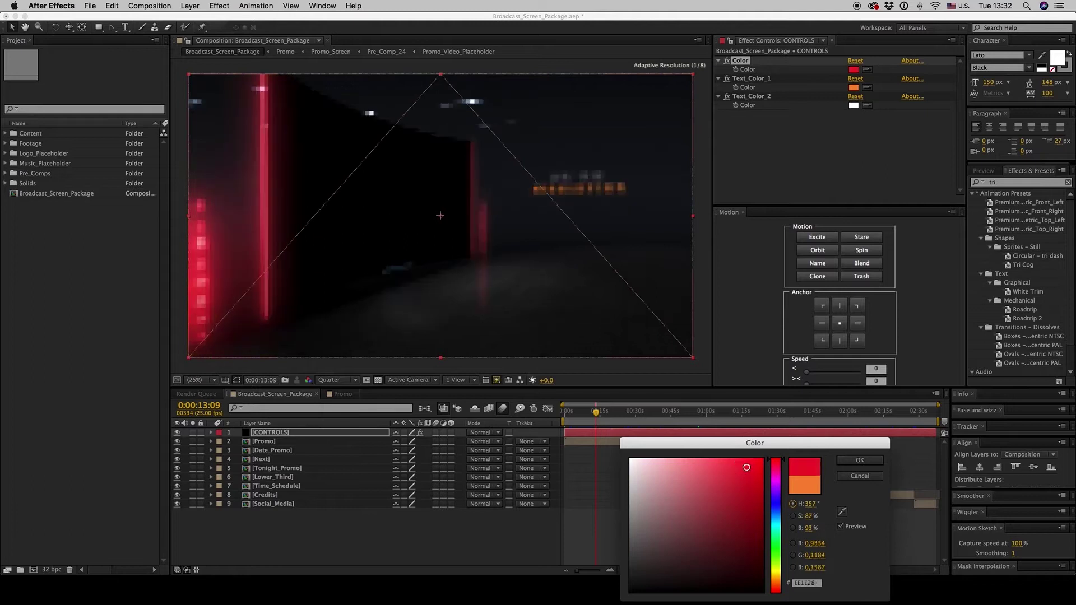
click(860, 460)
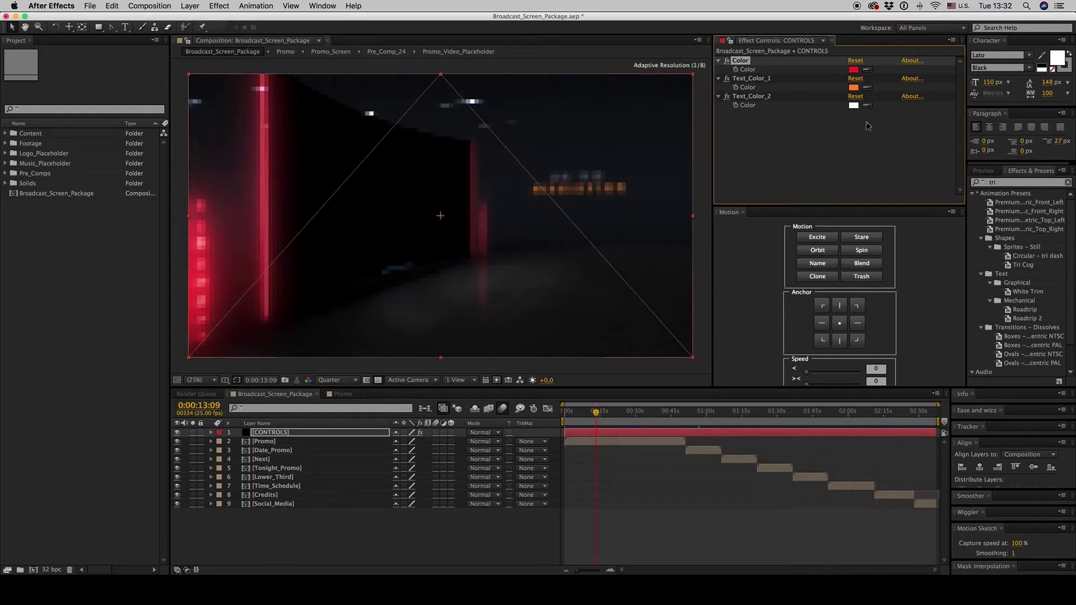
Sample the red Color swatch for Text_Color_1 and set Text_Color_2 to yellow on the CONTROLS layer.
click(868, 87)
click(854, 70)
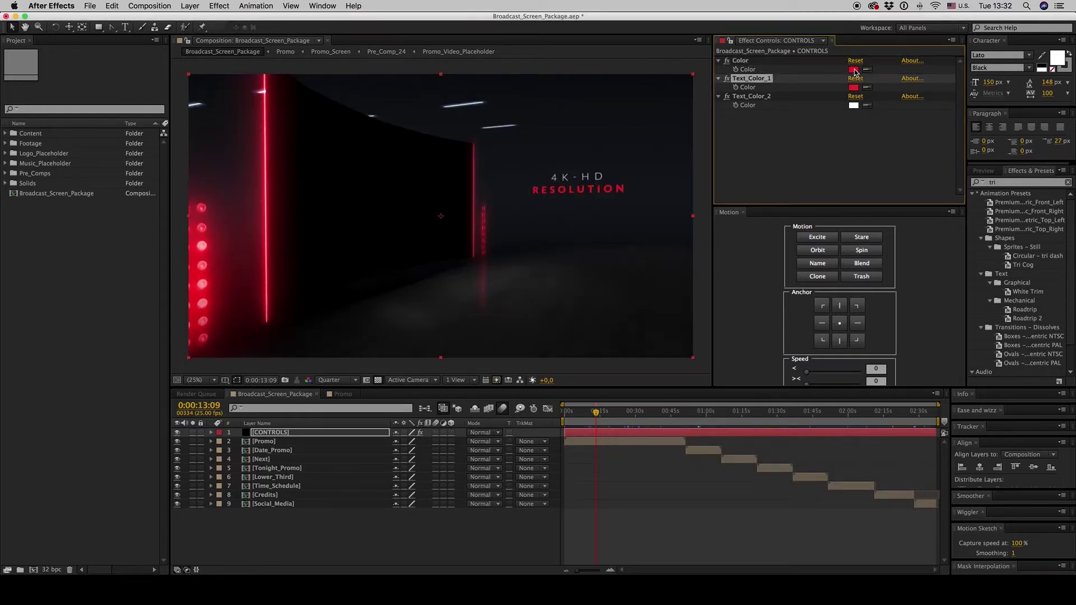
click(854, 105)
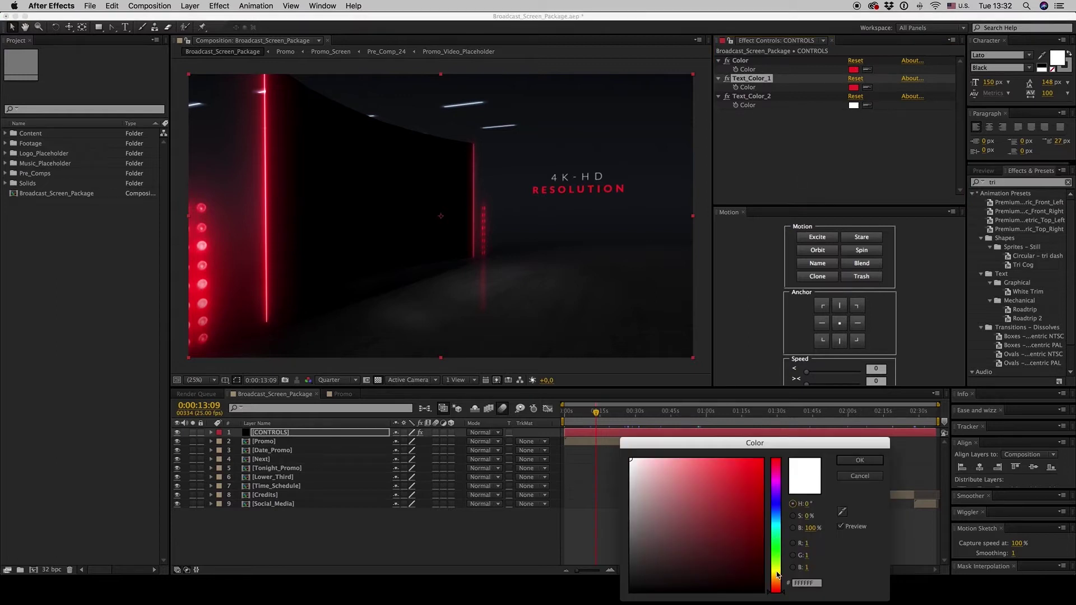
click(777, 572)
drag(734, 487, 782, 446)
click(872, 459)
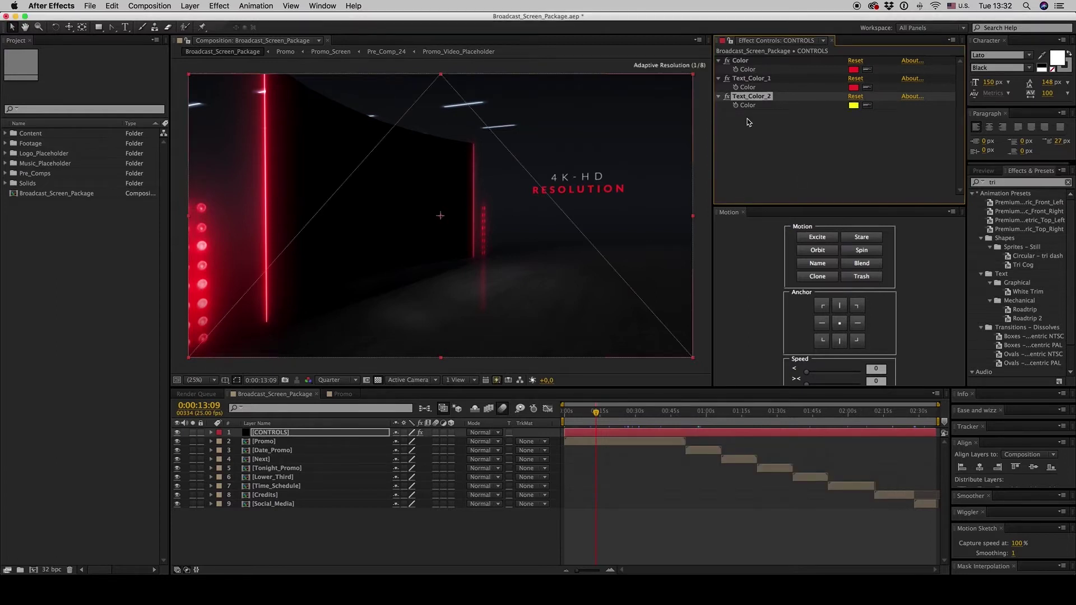
Undo the color changes made to the CONTROLS layer and deselect it.
click(761, 148)
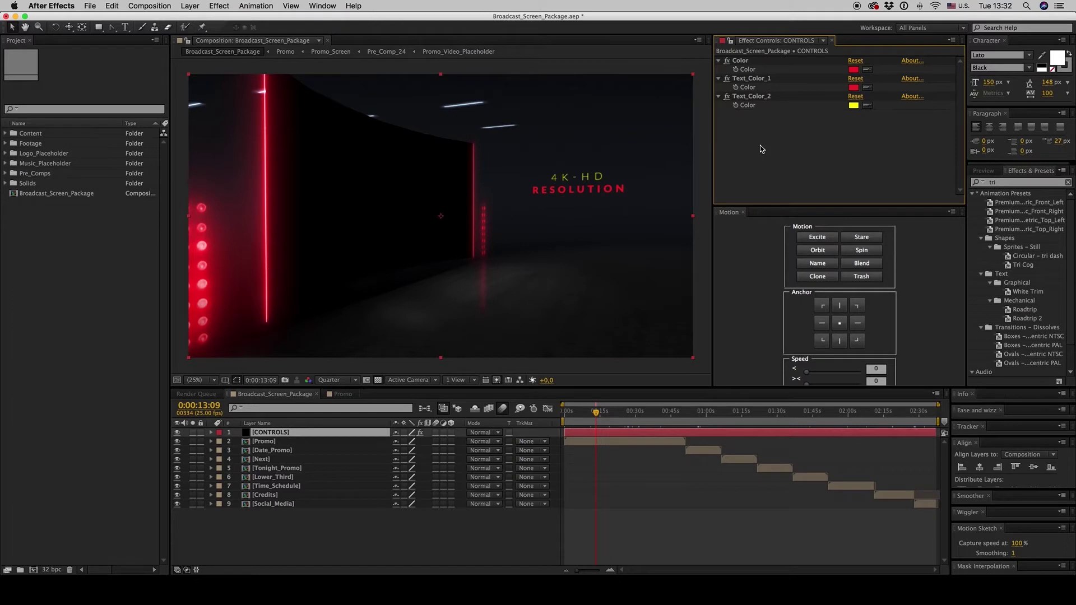
key(super+z)
key(super+z)
key(super+z)
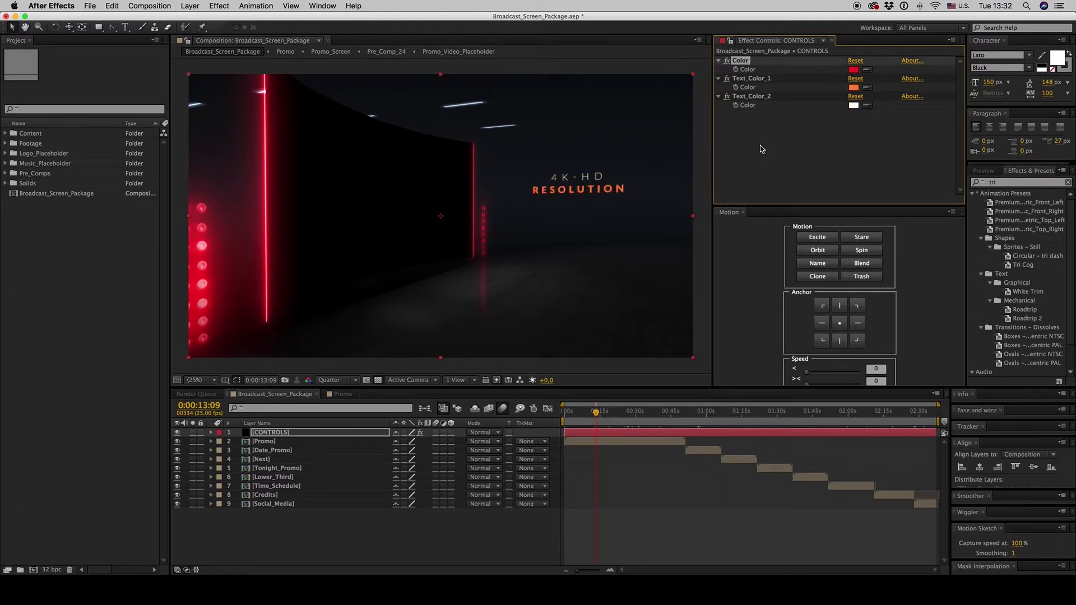
click(353, 552)
Open the Promo composition and replace the wording of its 4k-hd text layer with "Text".
click(588, 442)
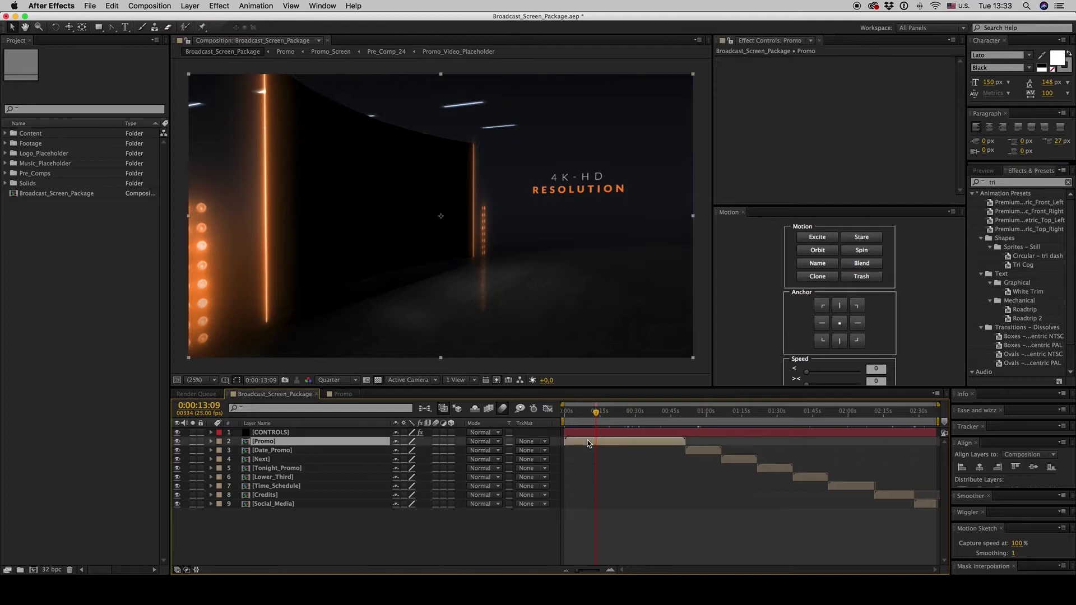
double_click(600, 443)
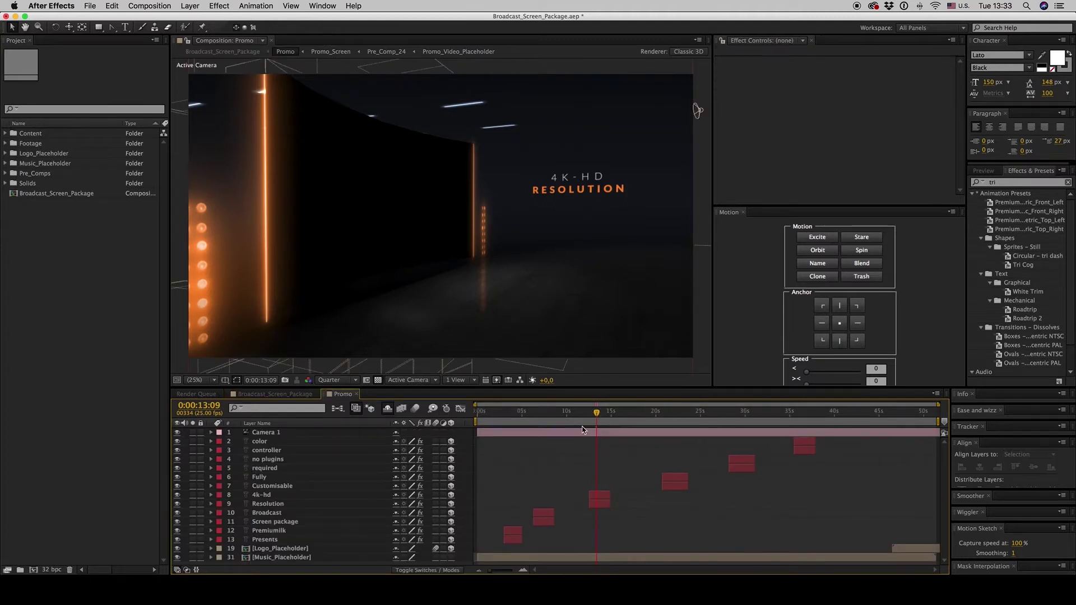
click(598, 497)
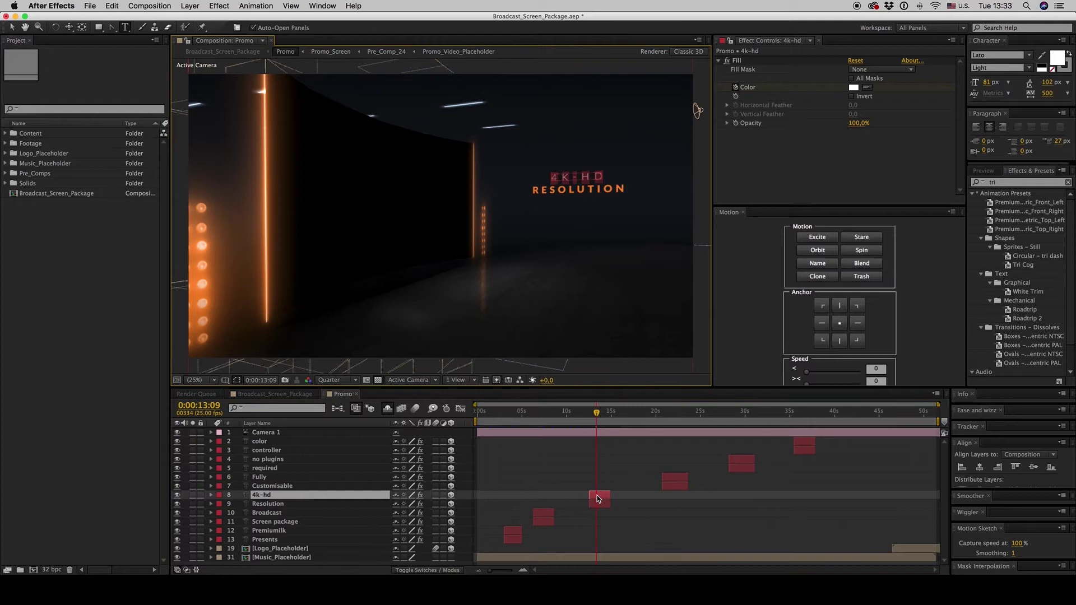
text(TEXT)
click(612, 494)
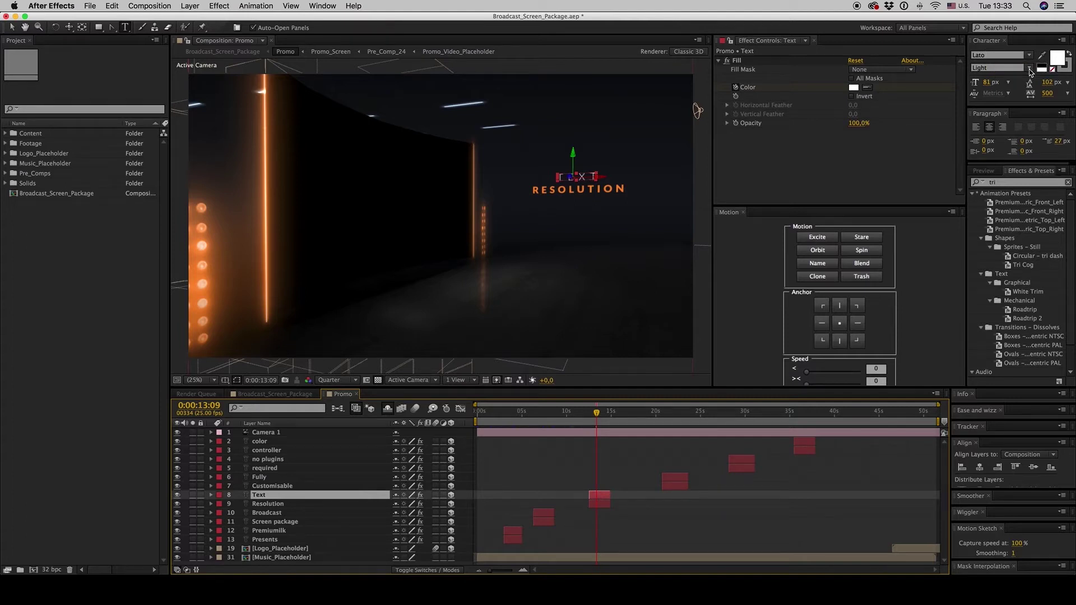
Try a character tracking of 0 on the Text layer, and undo it.
click(1047, 94)
text(0)
key(Return)
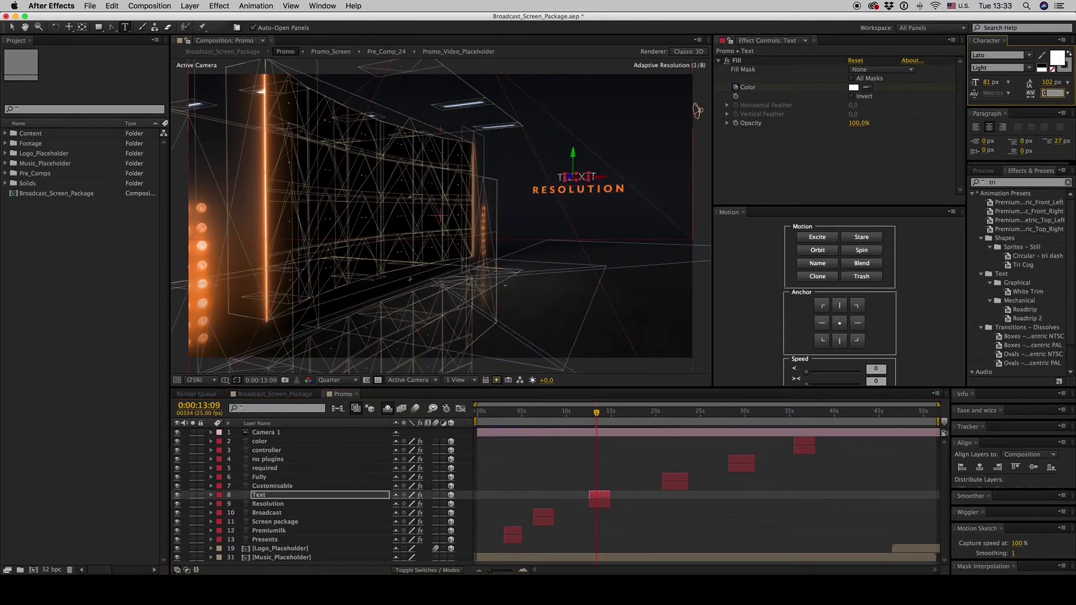
click(667, 462)
key(super+z)
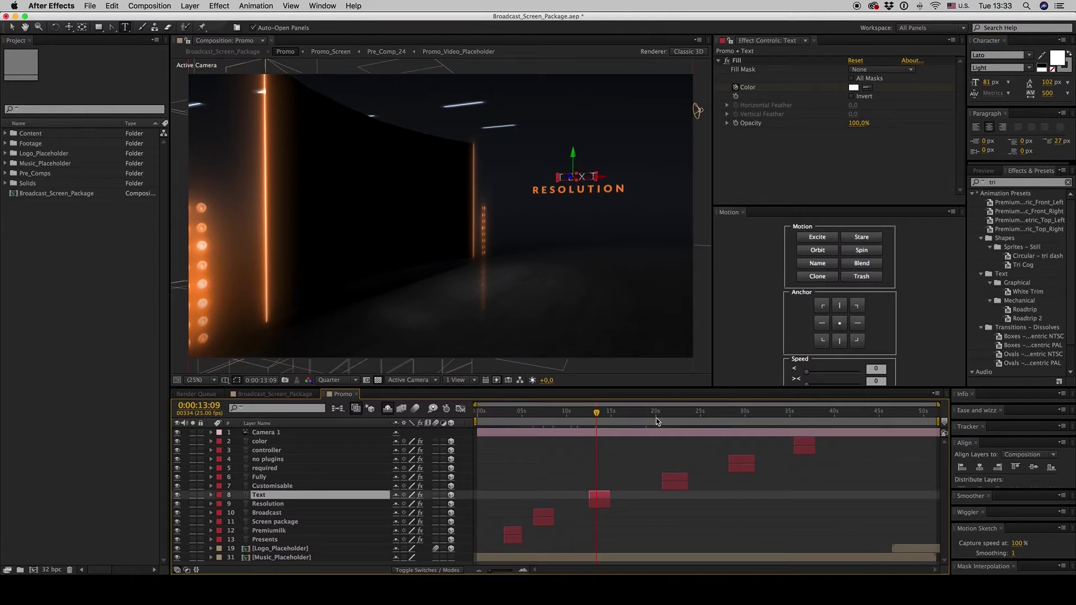
Reveal the Text layer's keyframed properties and examine its reveal animation between 0:00:12:16 and 0:00:12:22.
click(624, 457)
click(589, 414)
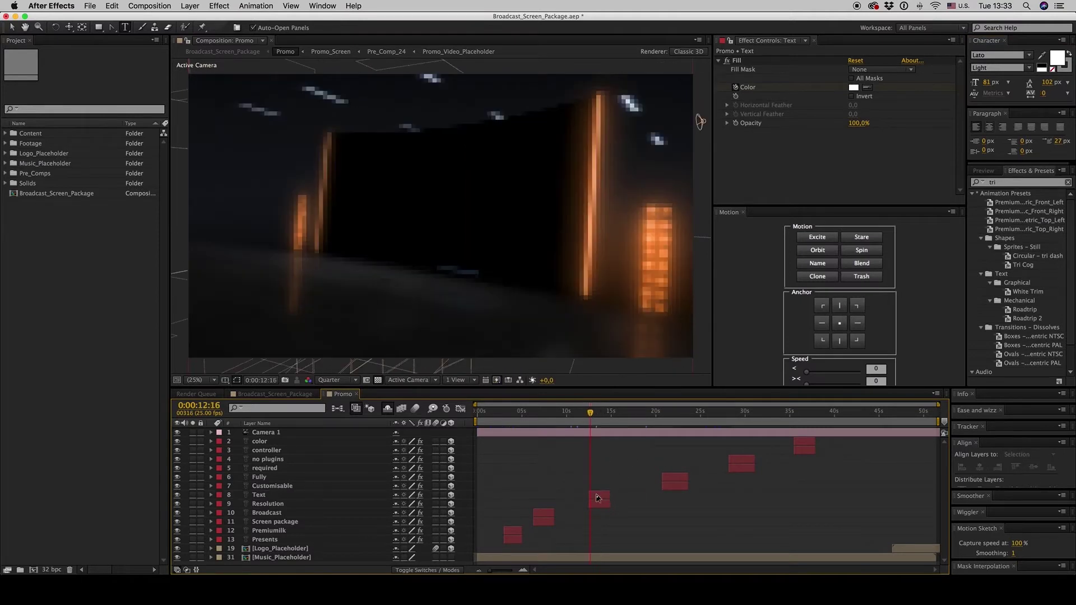
click(597, 497)
key(equal)
key(u)
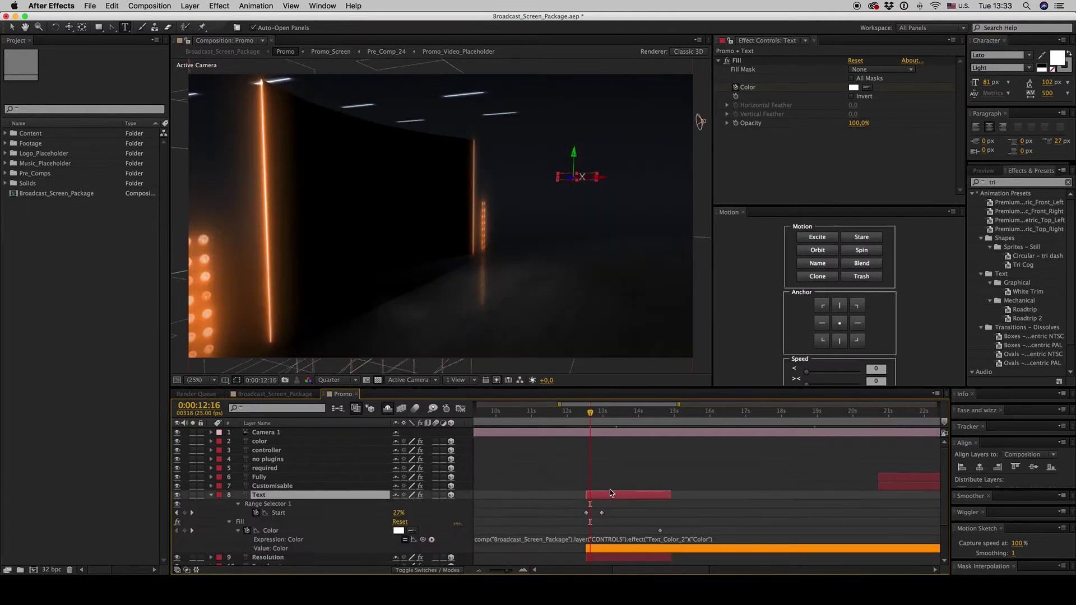
click(593, 414)
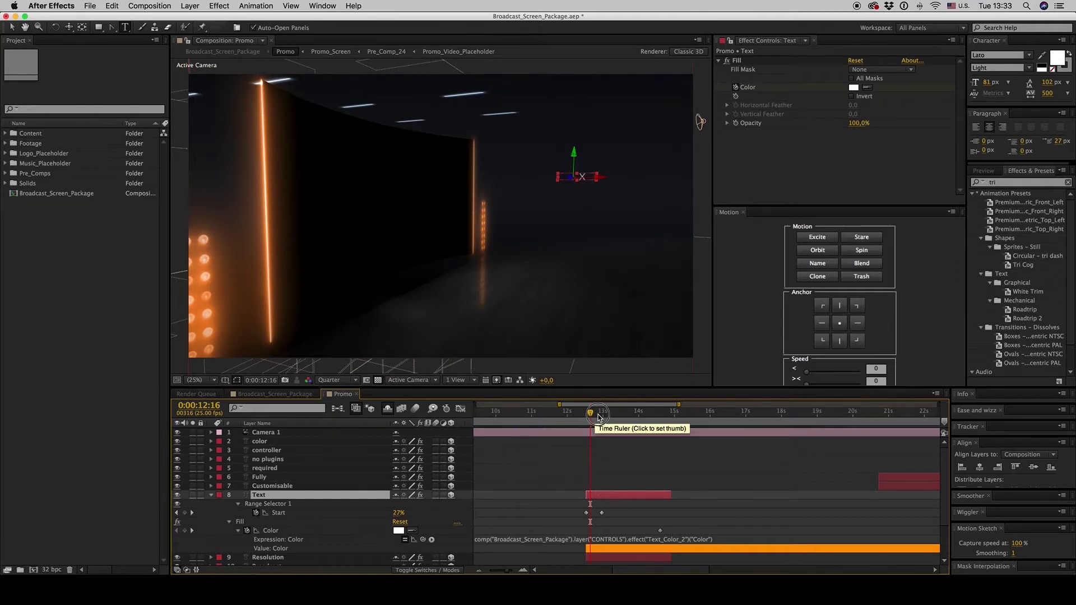
click(600, 414)
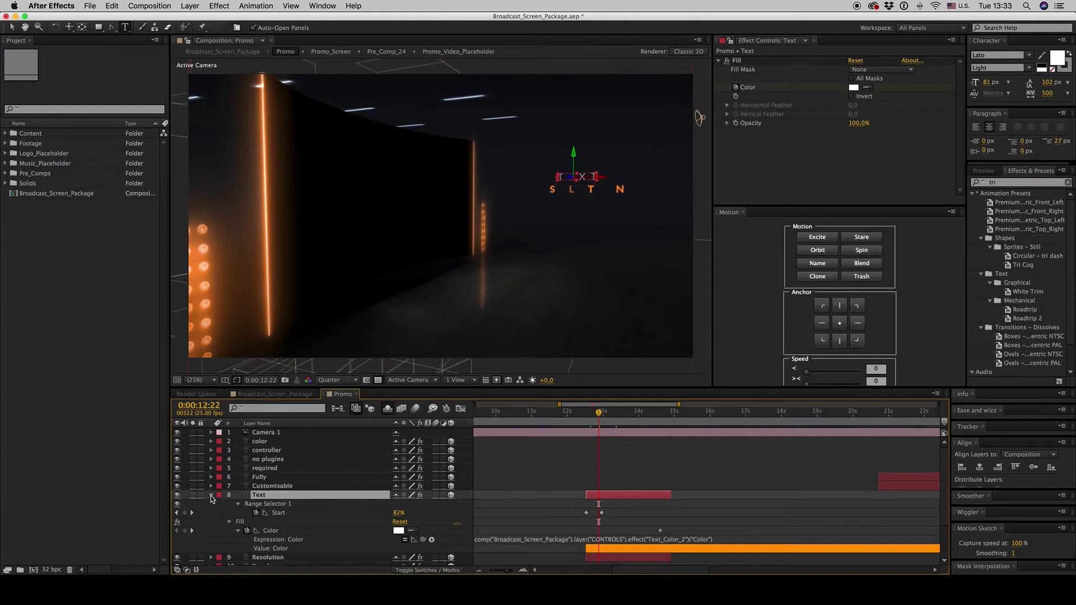
click(211, 496)
View the fully revealed Text title at 0:00:13:15 in the Promo composition.
click(640, 475)
click(618, 496)
click(625, 414)
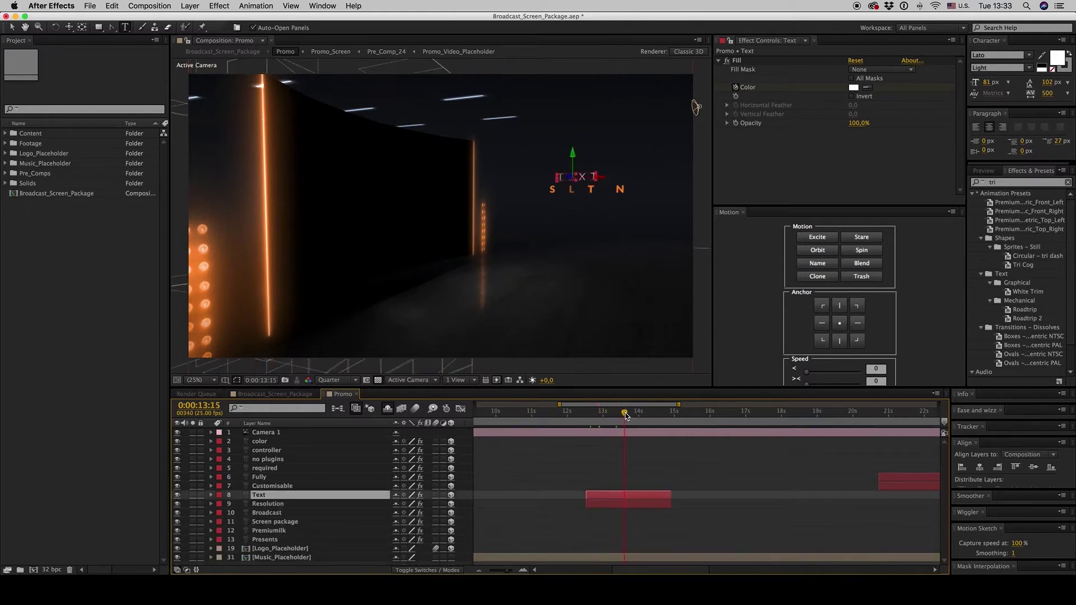
click(618, 488)
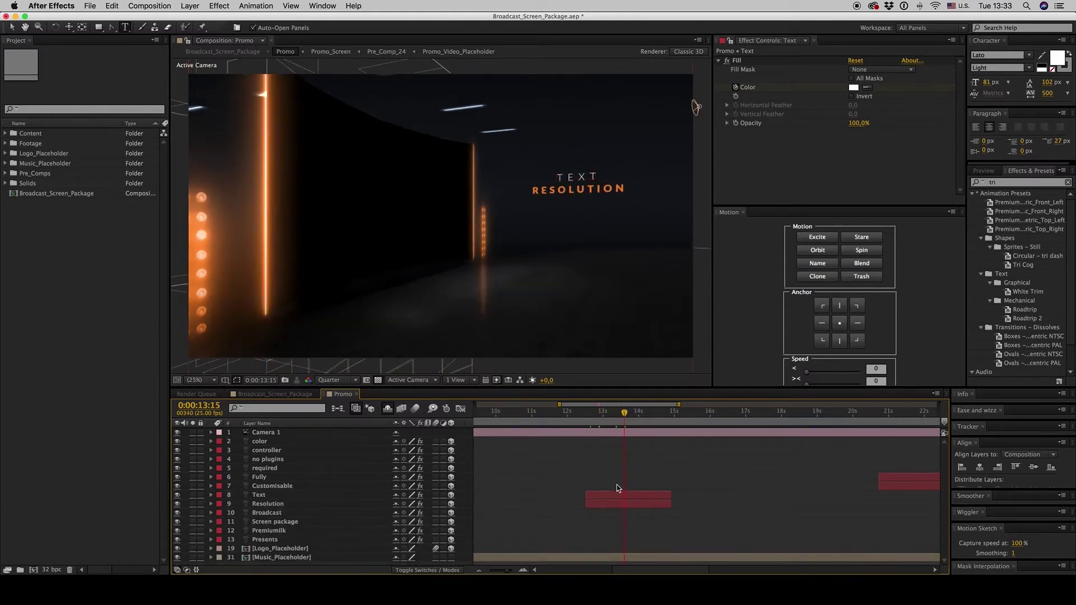
click(616, 499)
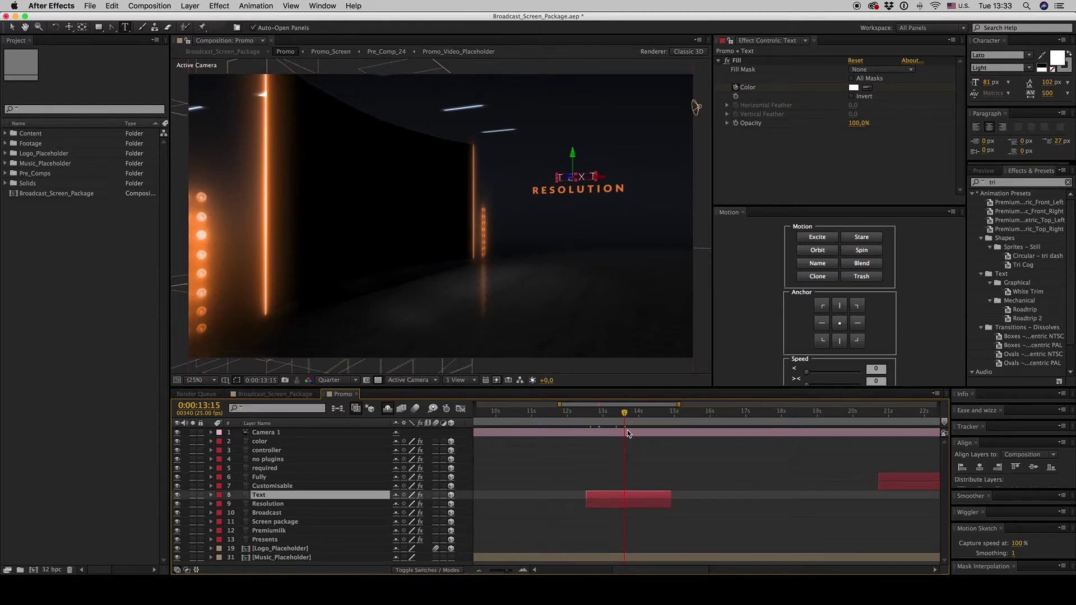
scroll(632, 433, down, 5)
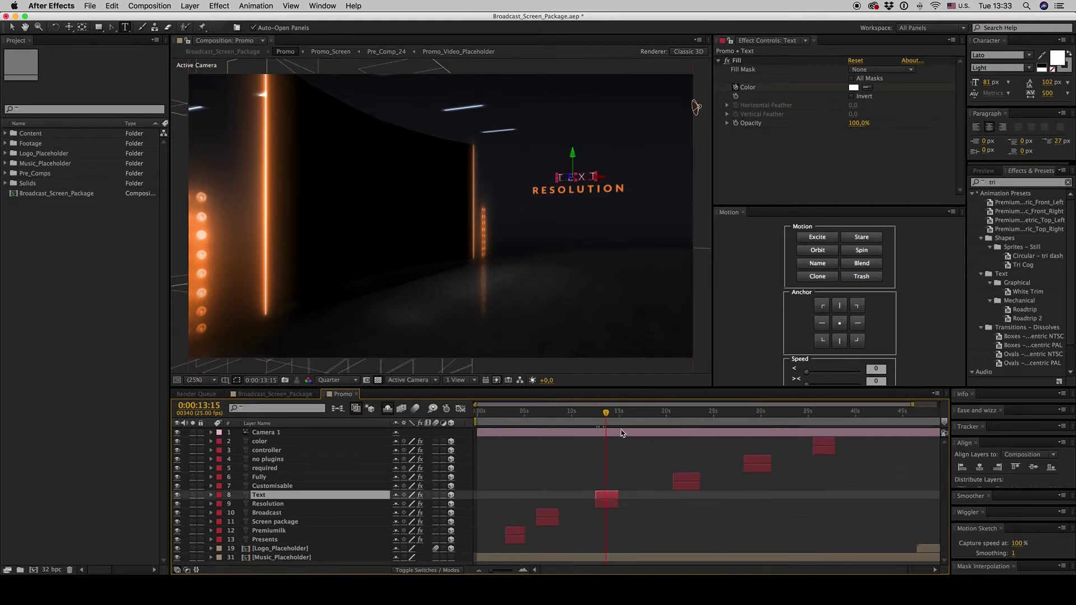
Temporarily show the Promo composition's shy layers in a taller timeline and examine the full layer list.
click(387, 408)
drag(947, 468, 947, 468)
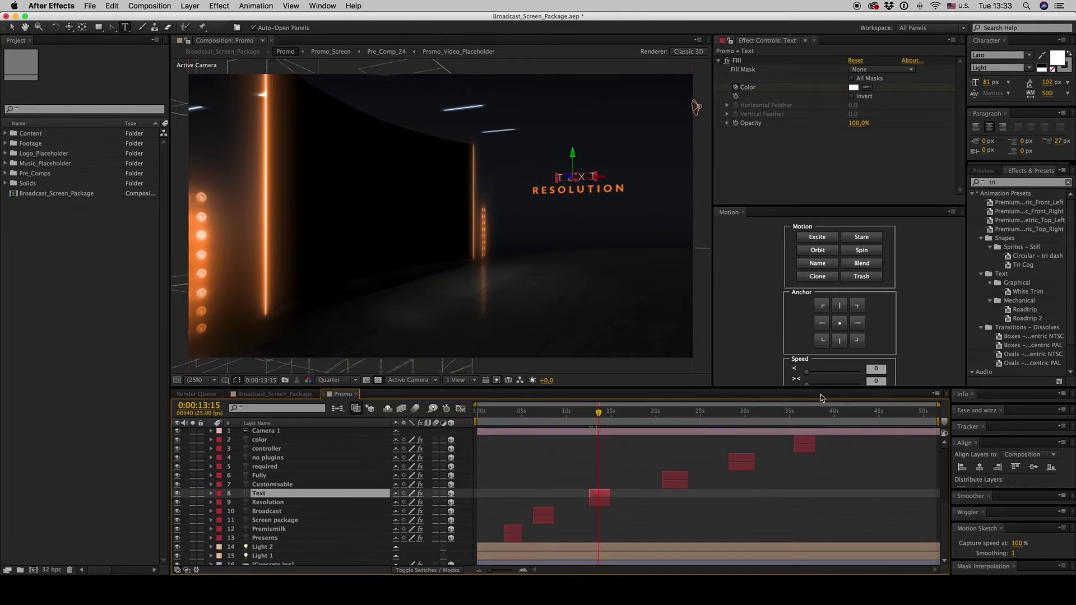
drag(817, 388, 817, 345)
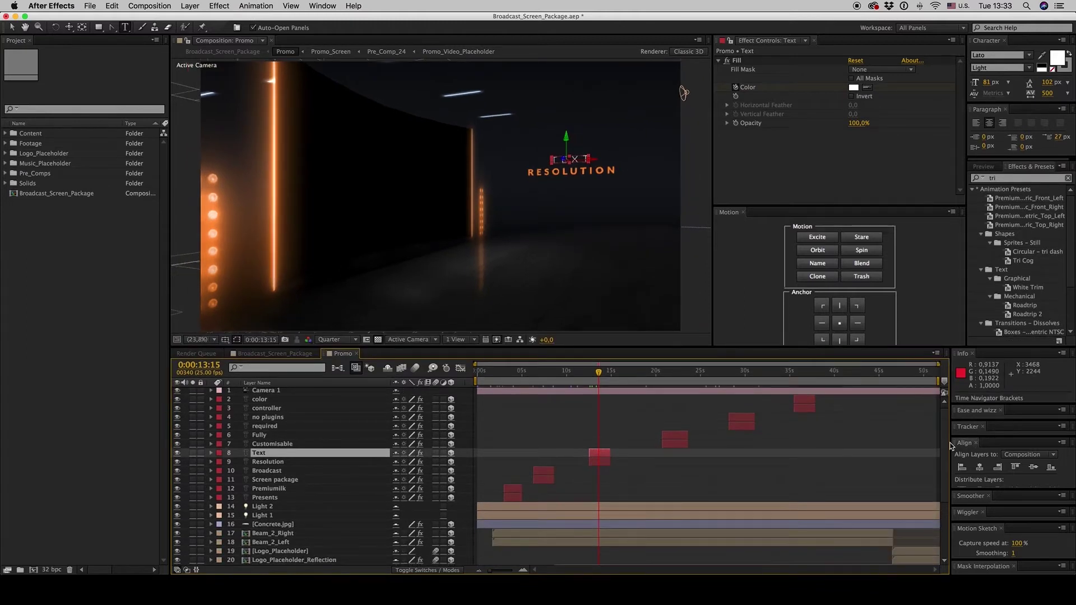
scroll(944, 494, down, 4)
scroll(944, 504, up, 5)
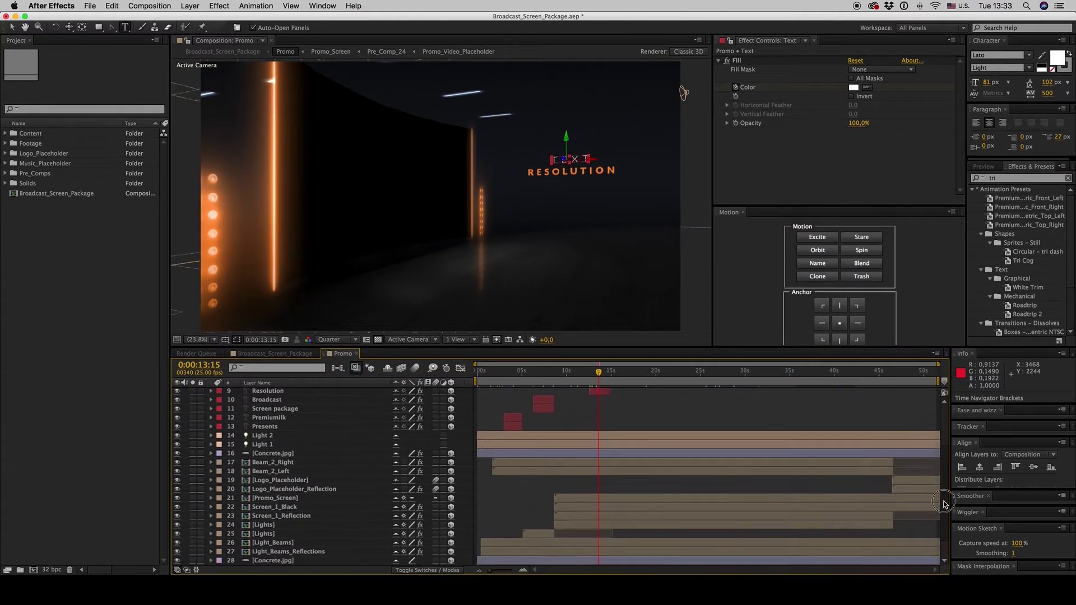
click(388, 369)
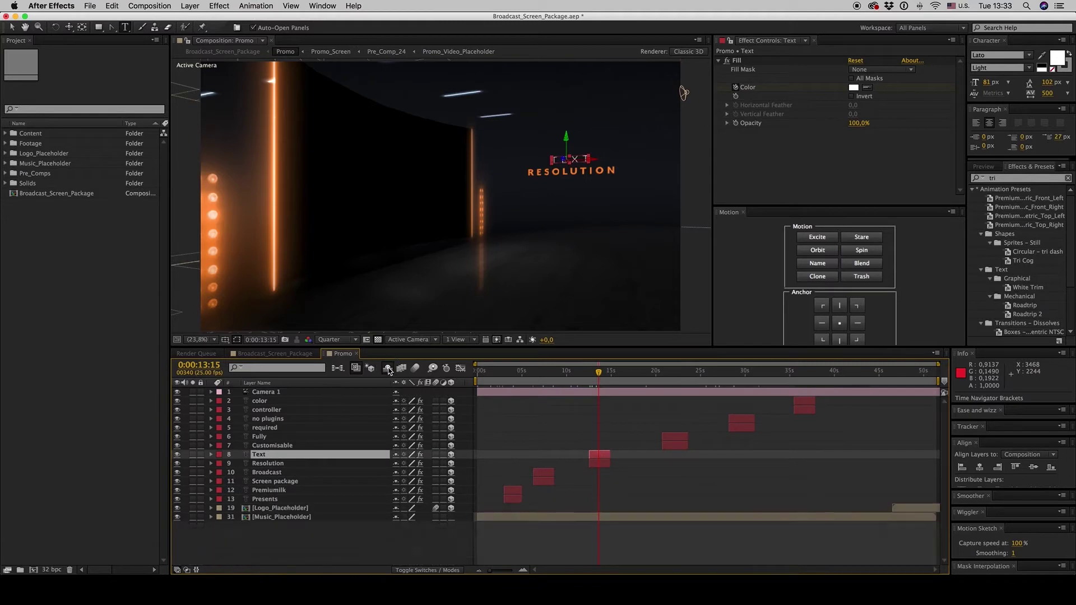
Open the Promo_Video_Placeholder composition from the Promo folder inside the project's Content folder.
click(285, 509)
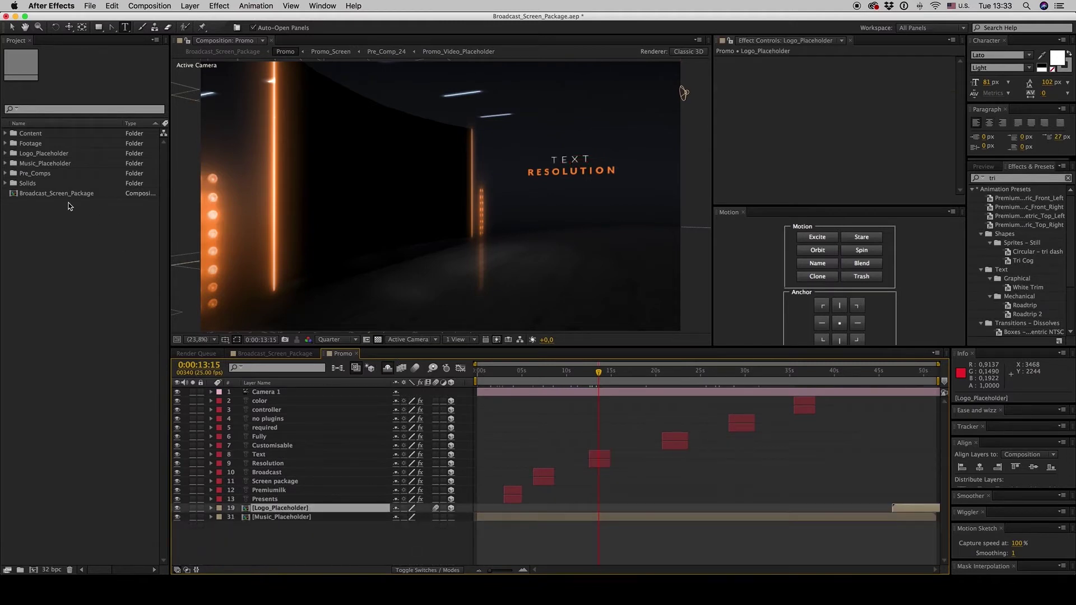
click(6, 133)
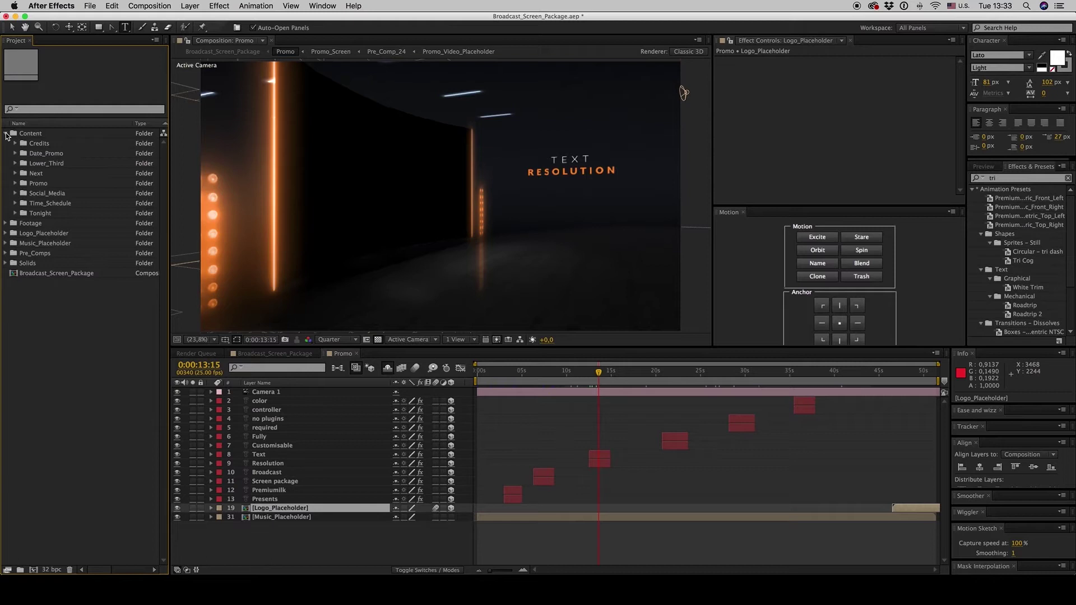
click(16, 183)
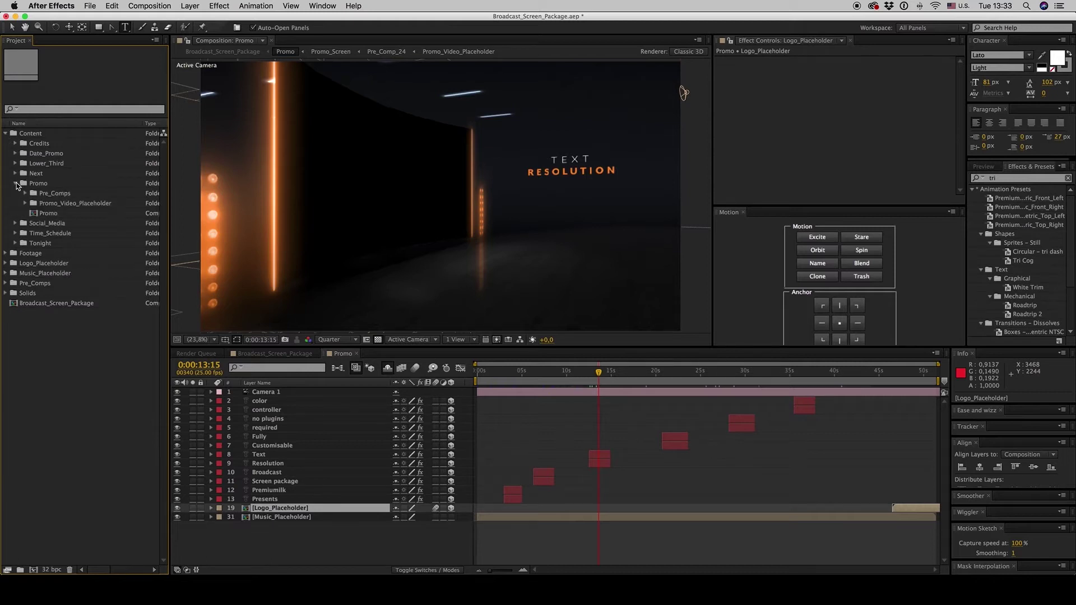
click(25, 203)
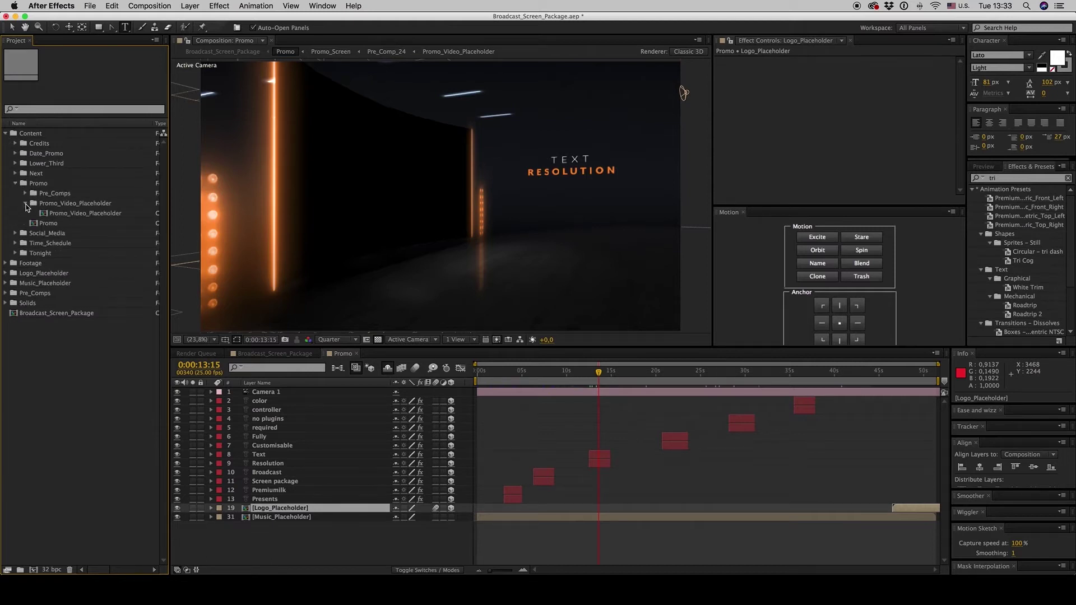
double_click(72, 213)
click(700, 428)
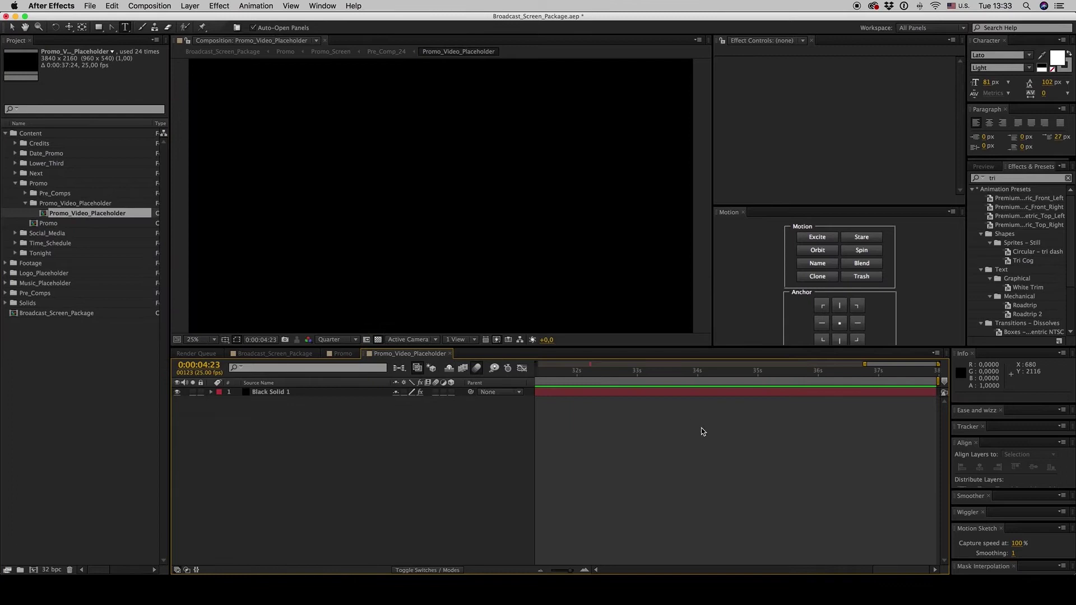
Show the placeholder composition's whole duration in the timeline and go to its last frame at 0:00:37:23.
drag(865, 365, 584, 364)
key(minus)
key(minus)
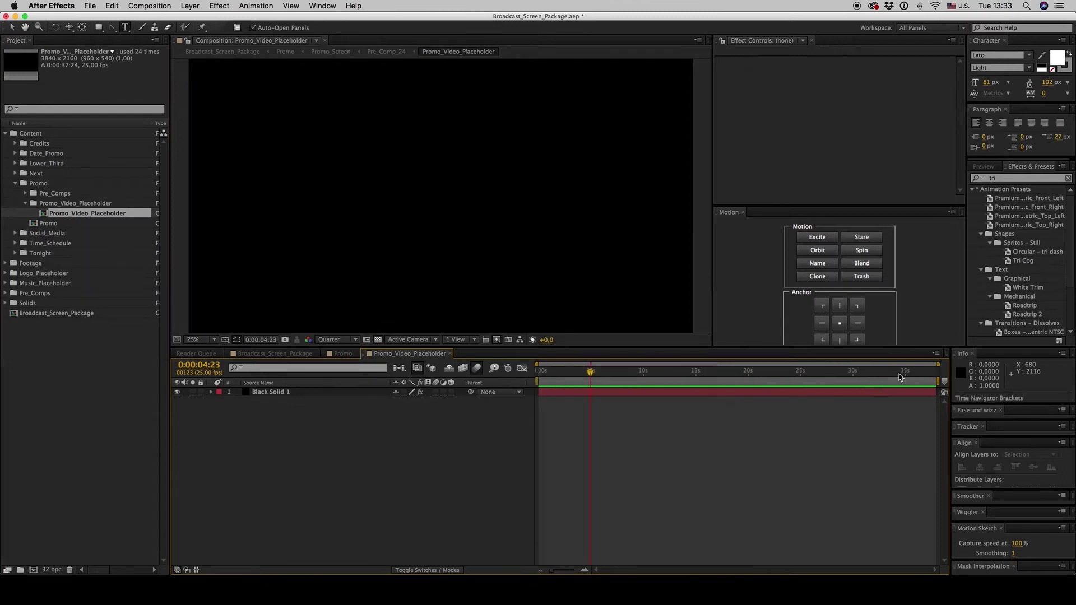
key(End)
Import the Riccovero s-s 2011 fashion video from the Vimeo folder inside the Envato folder as footage.
double_click(35, 389)
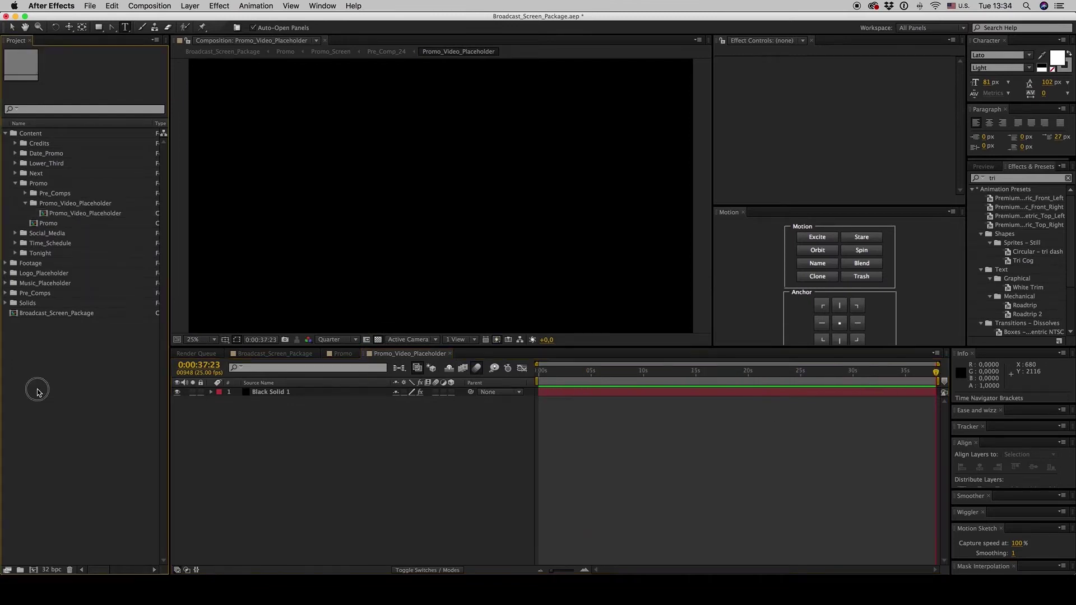
click(537, 45)
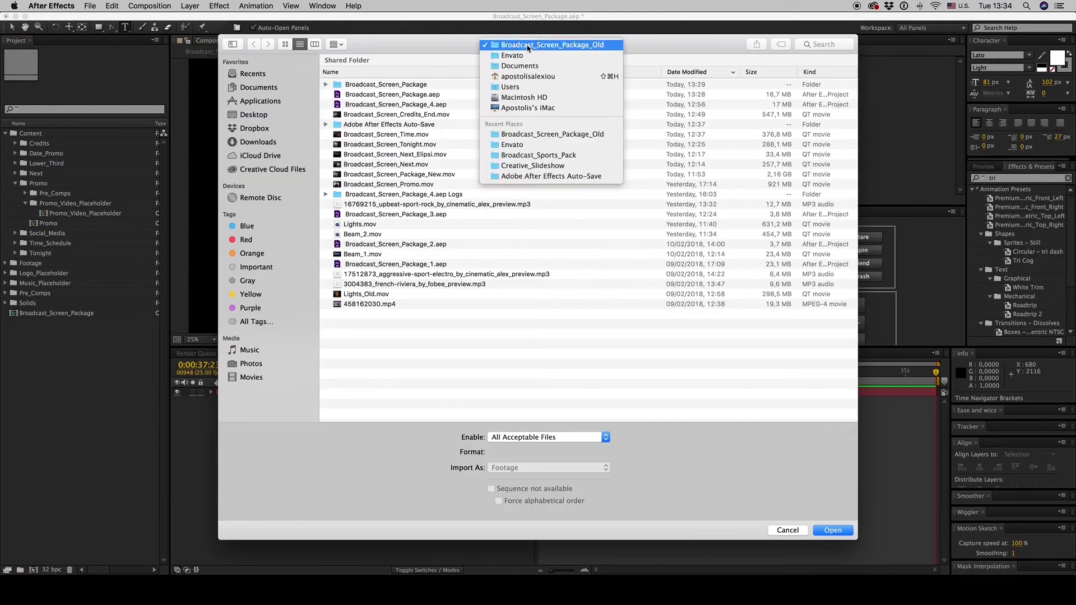
click(507, 54)
click(385, 165)
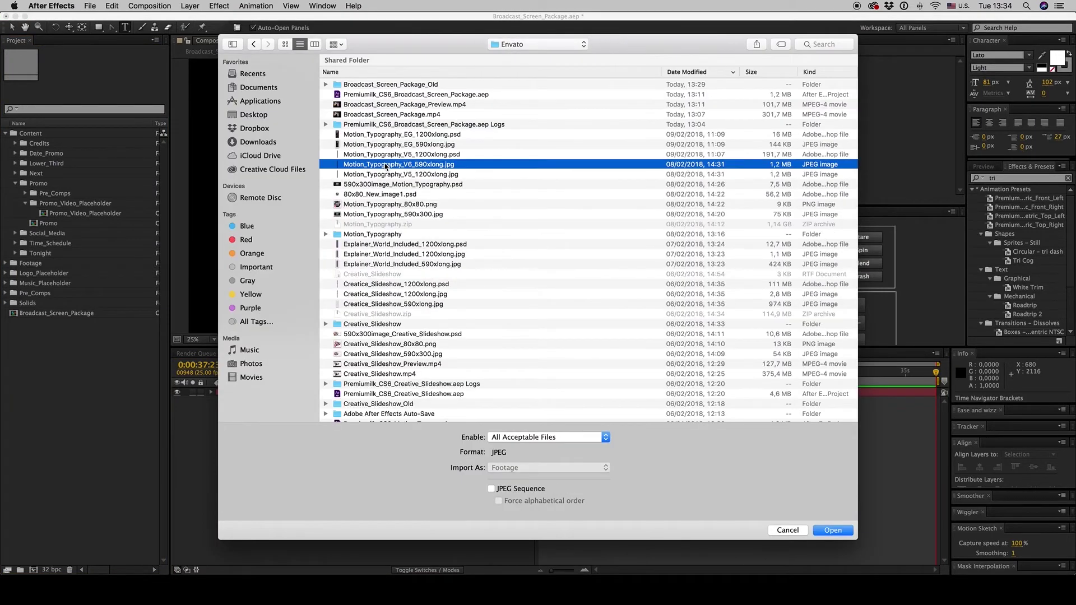
key(v)
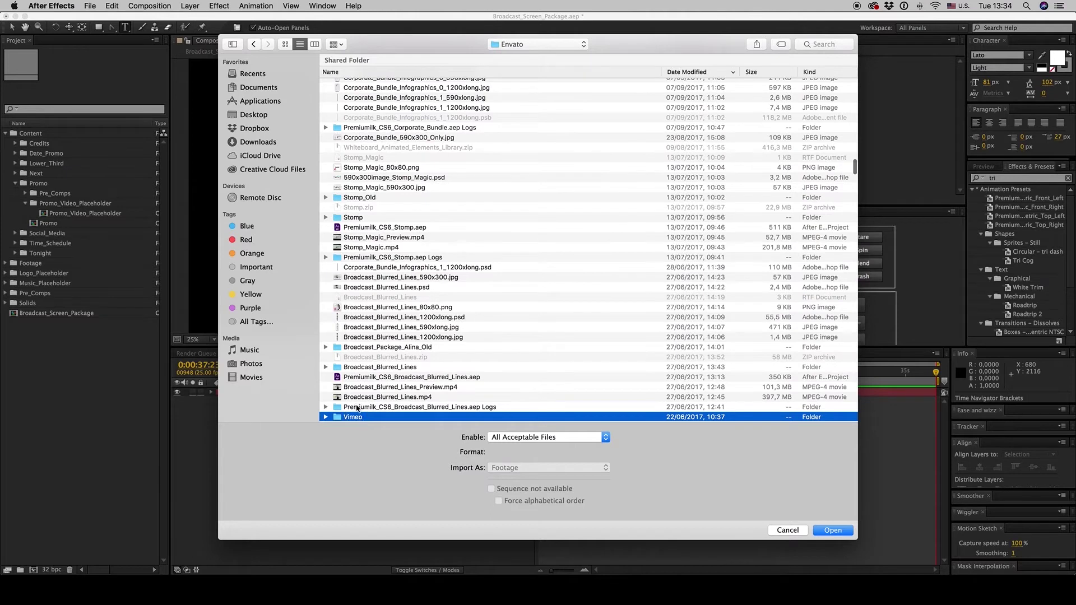
double_click(353, 417)
click(285, 45)
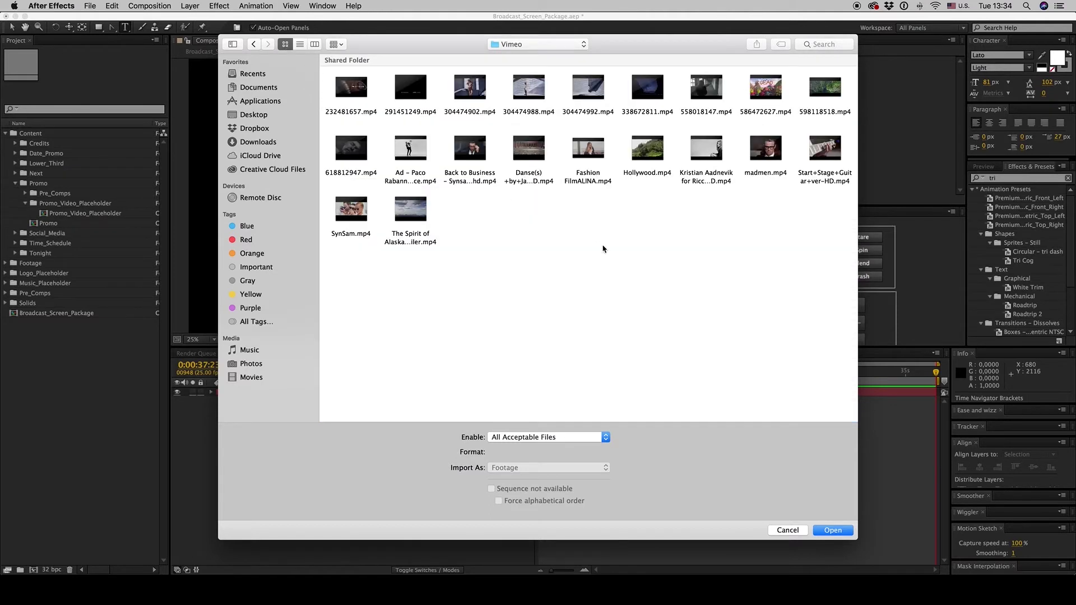
click(696, 144)
click(832, 530)
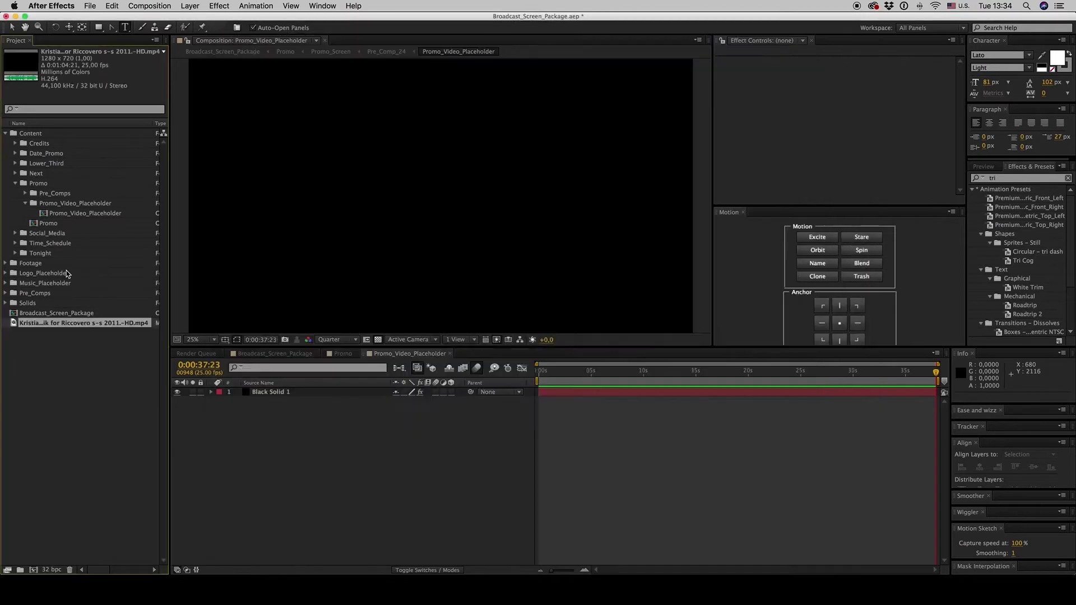
Add the imported Riccovero video above Black Solid 1 in the Promo_Video_Placeholder composition and scale it to 300%.
click(139, 402)
drag(139, 401, 301, 391)
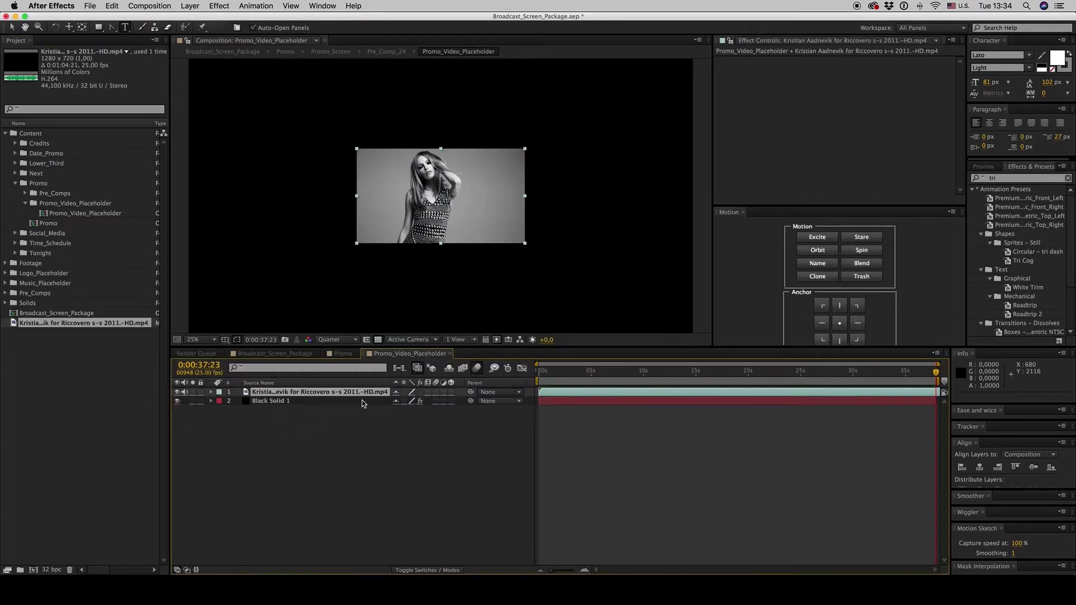
key(s)
click(411, 401)
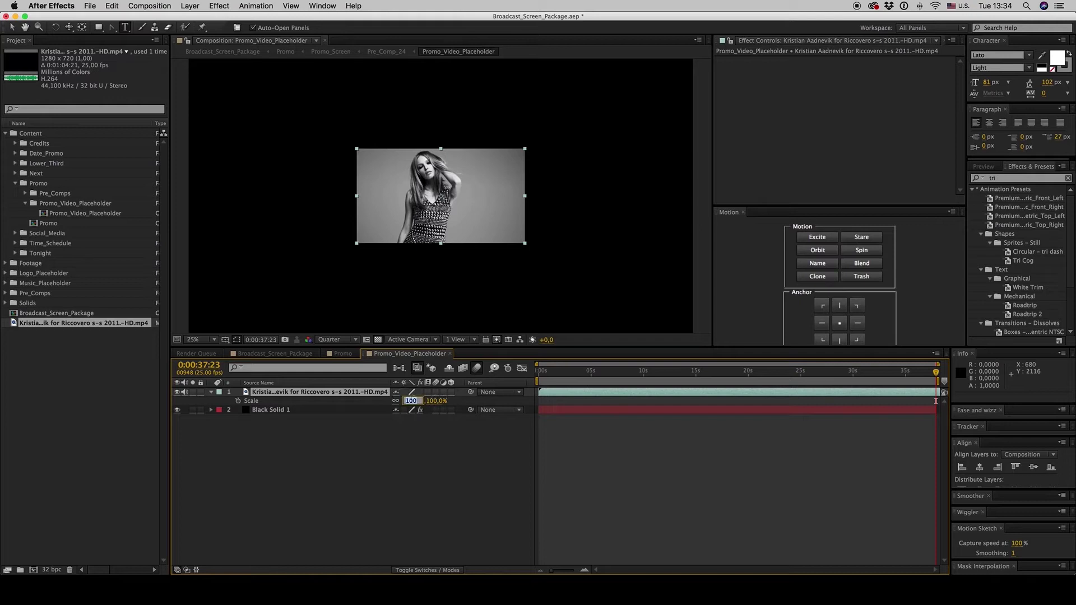
text(300)
key(Return)
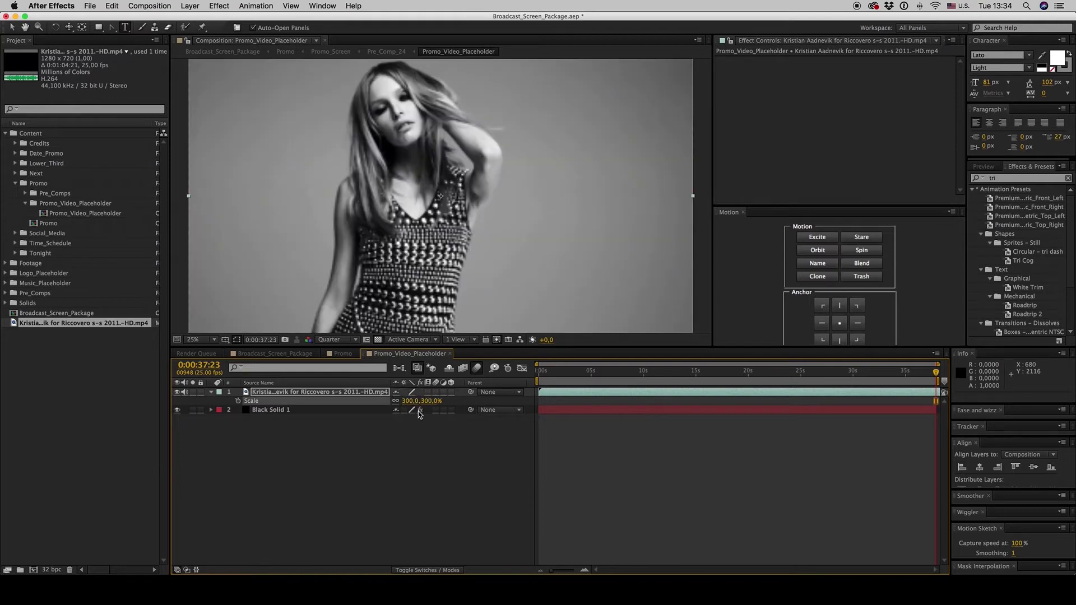
click(434, 466)
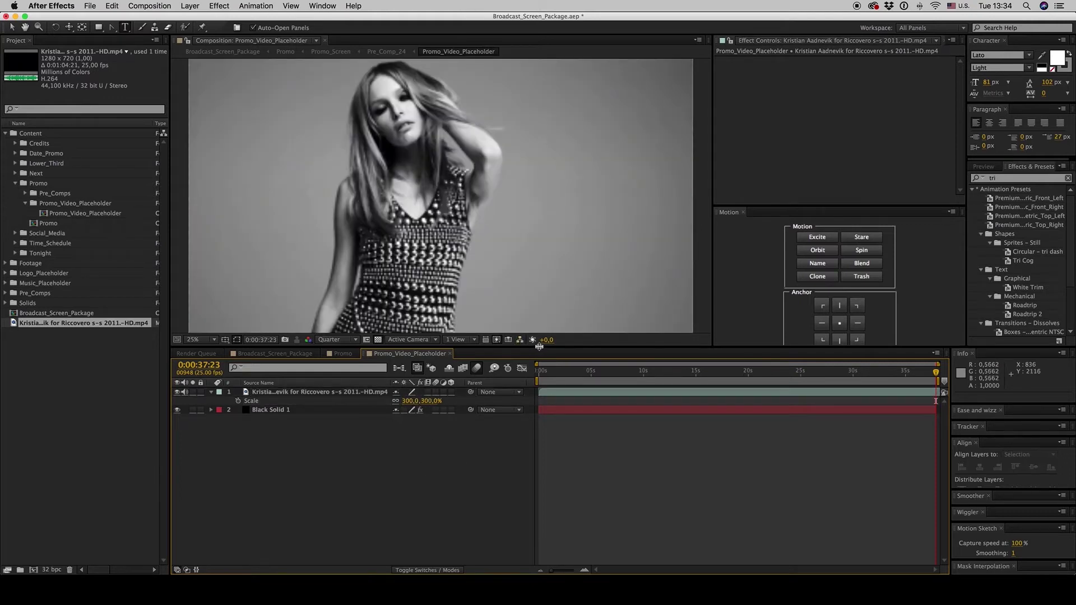
drag(539, 347, 539, 355)
click(291, 400)
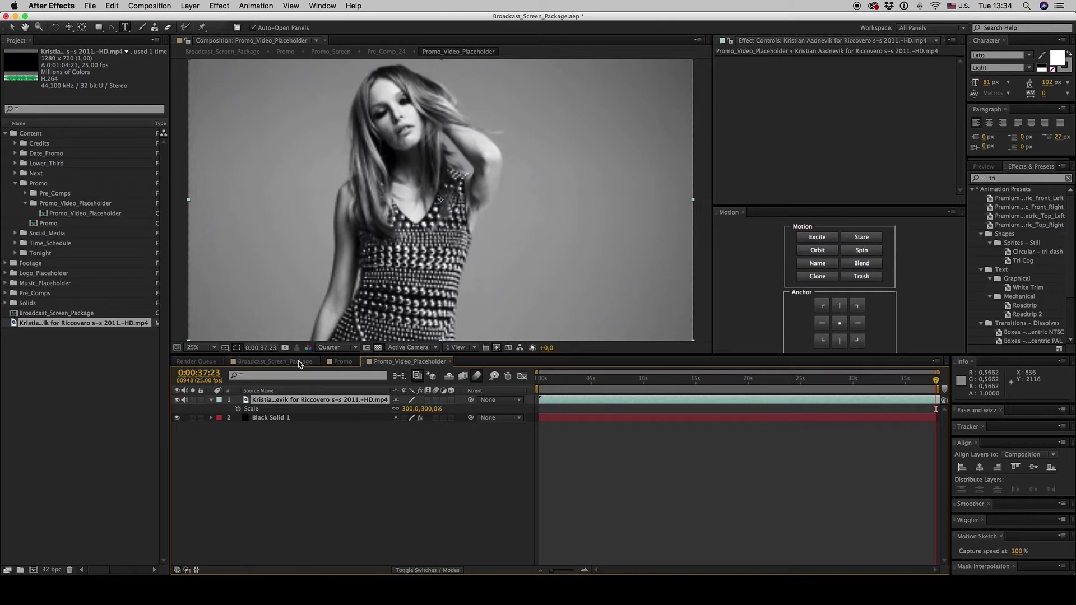
click(211, 400)
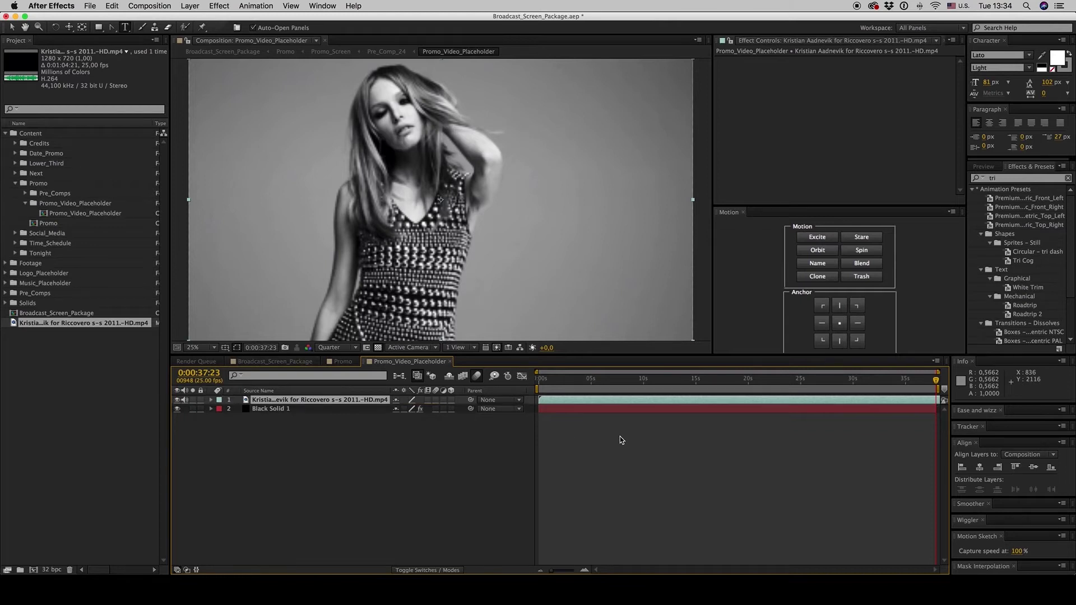
click(627, 440)
Shift the video layer slightly earlier in the placeholder composition and check its frames from 0:00:00:00 to 0:00:37:23.
click(585, 381)
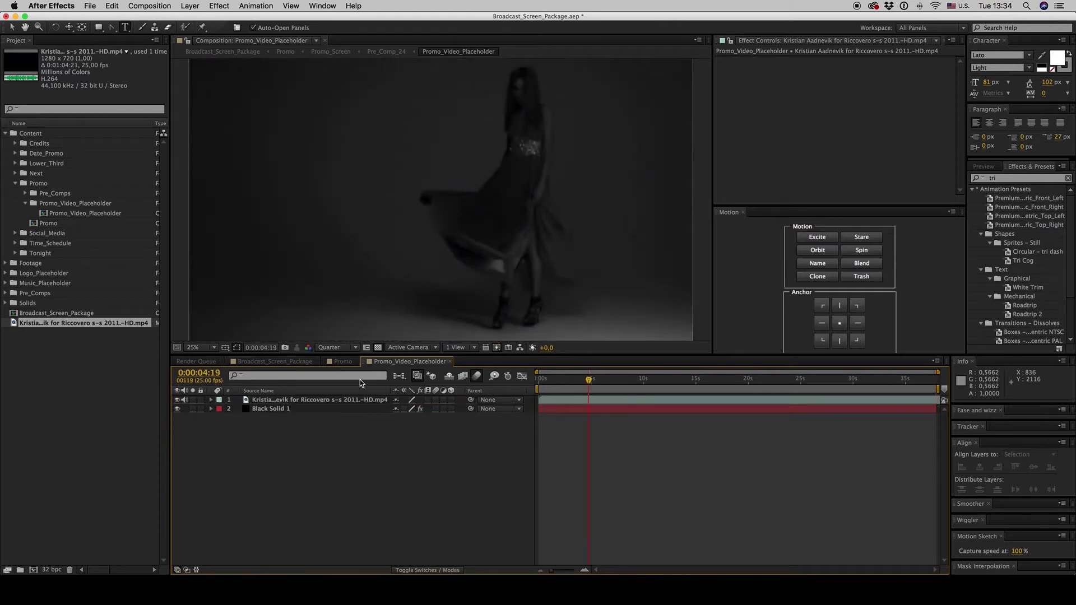
drag(641, 384, 524, 381)
drag(661, 399, 649, 399)
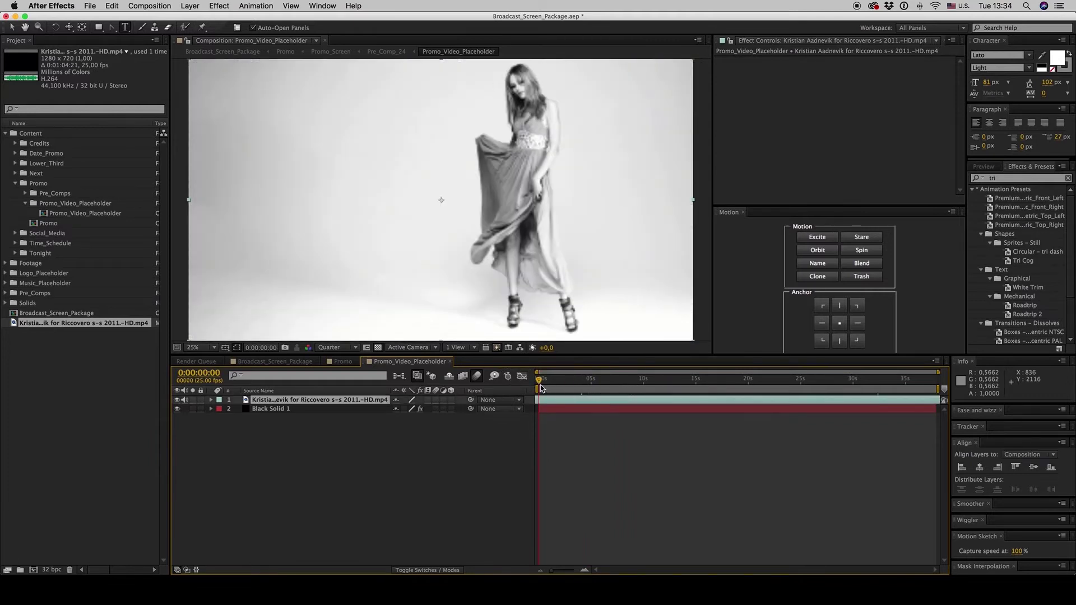
drag(541, 386, 953, 386)
click(412, 459)
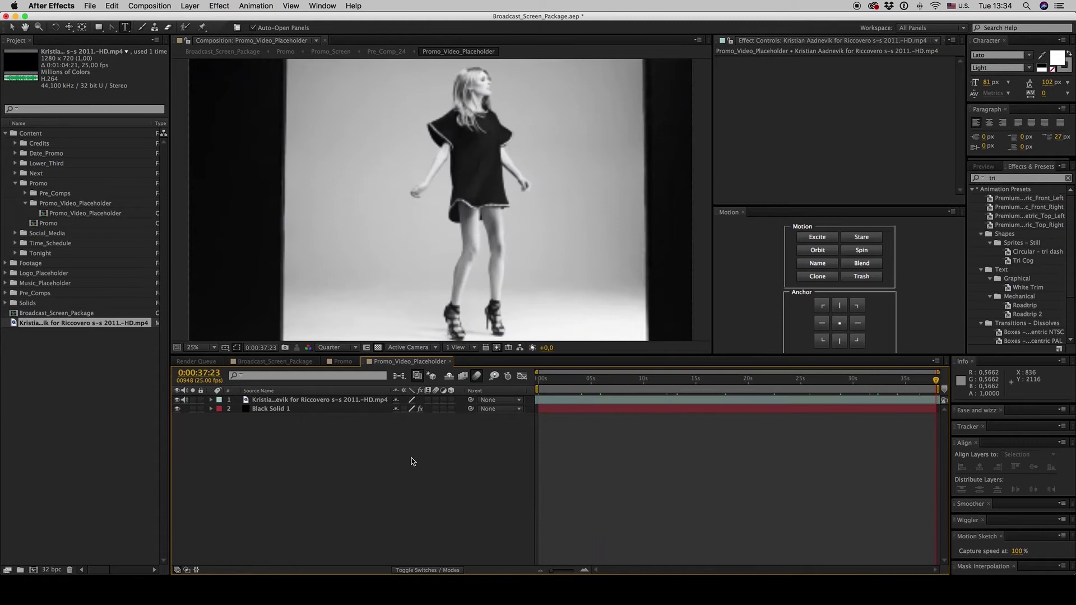
Close the placeholder composition and check the footage on the Promo video wall between 0:00:06:02 and 0:00:18:11.
click(450, 362)
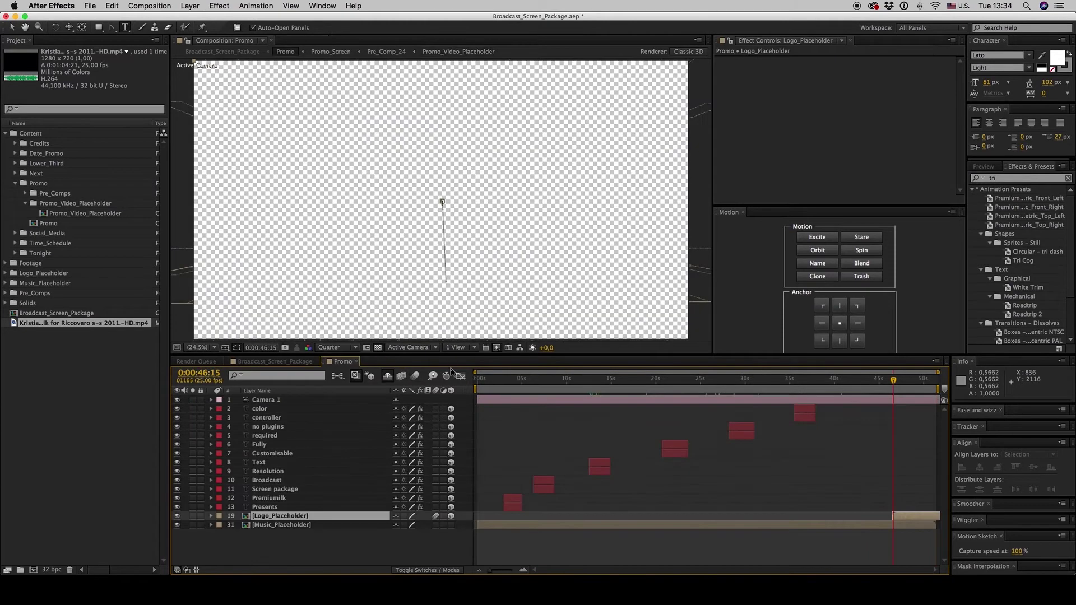
click(531, 383)
drag(531, 386, 542, 382)
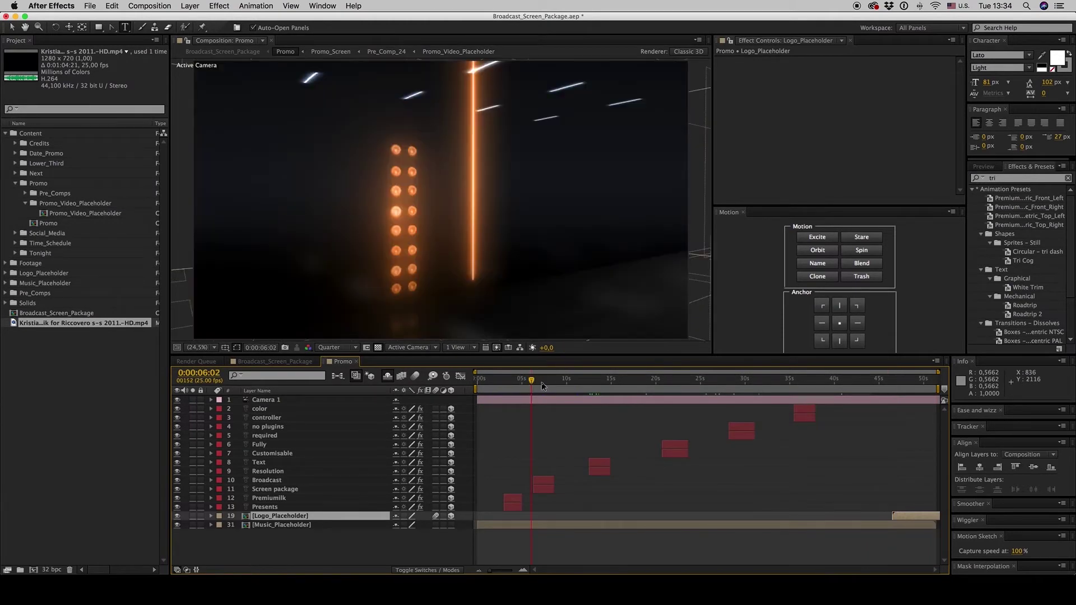
click(584, 384)
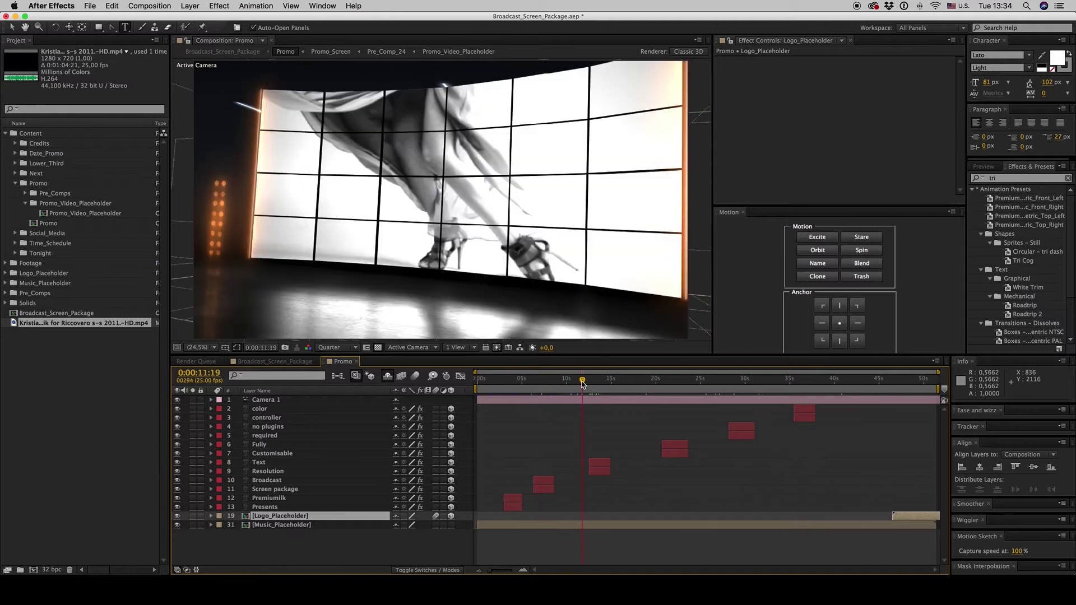
click(615, 383)
drag(616, 383, 642, 383)
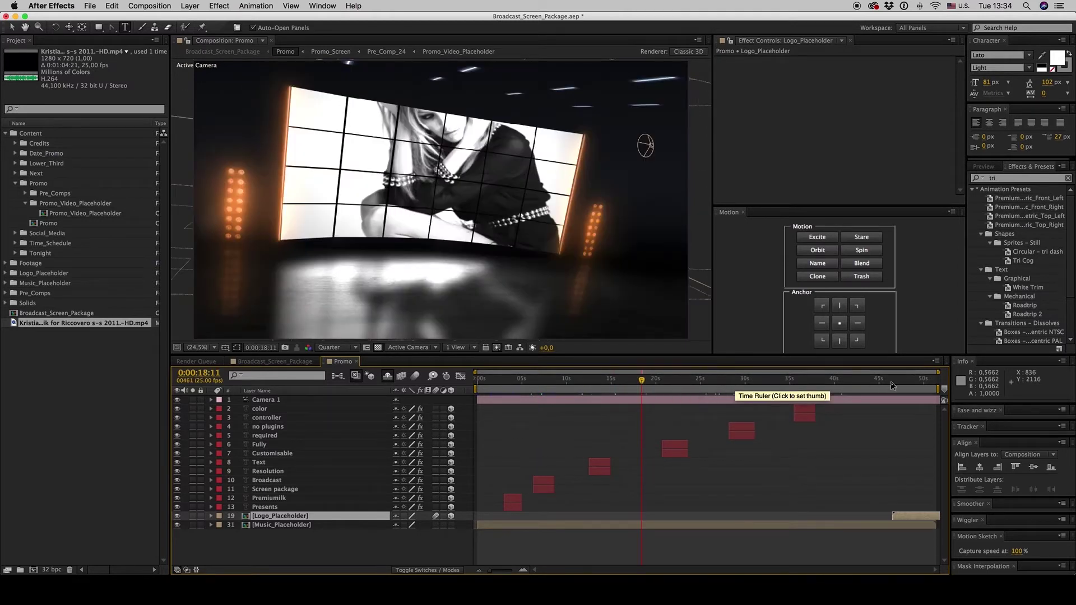
View the logo at 0:00:48:21 in the Promo composition and open the Logo_Placeholder composition from its layer.
click(892, 382)
click(913, 383)
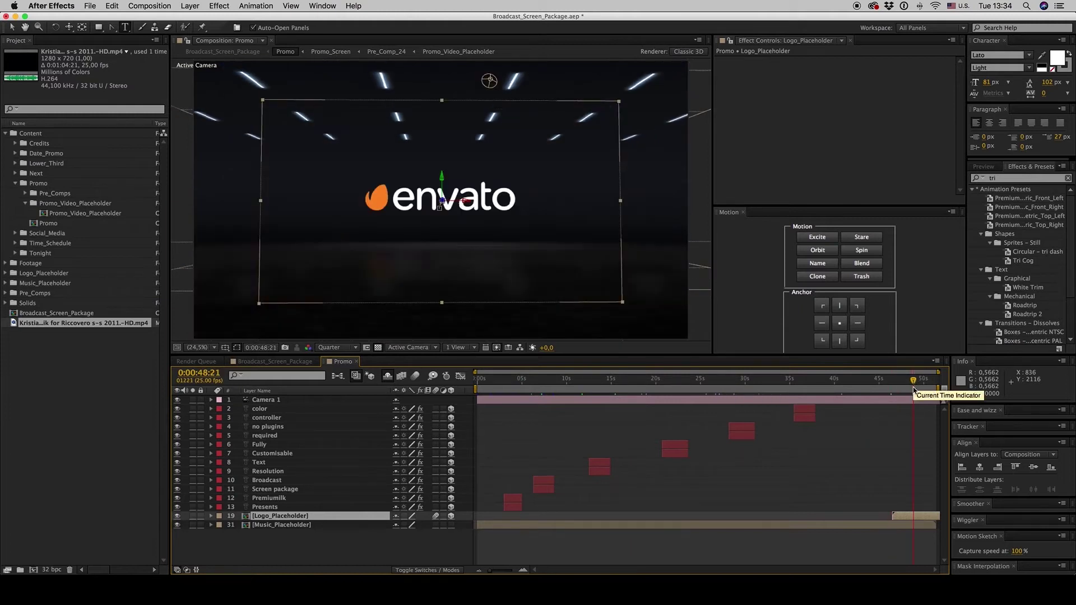
double_click(912, 518)
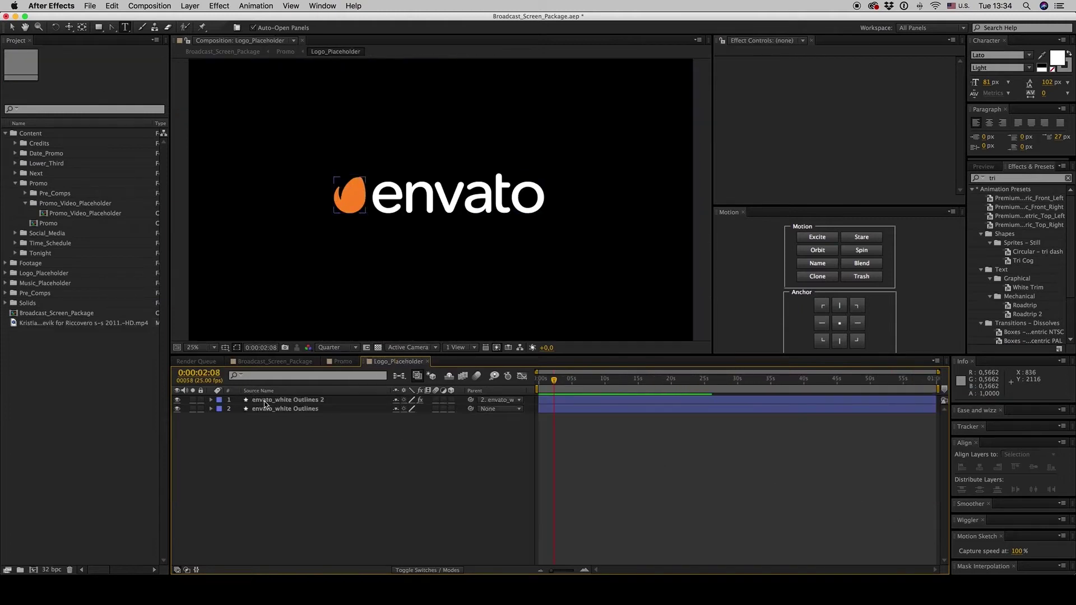
Inspect the orange logo outline layer, including its visibility, and close the Logo_Placeholder composition.
click(264, 402)
click(297, 438)
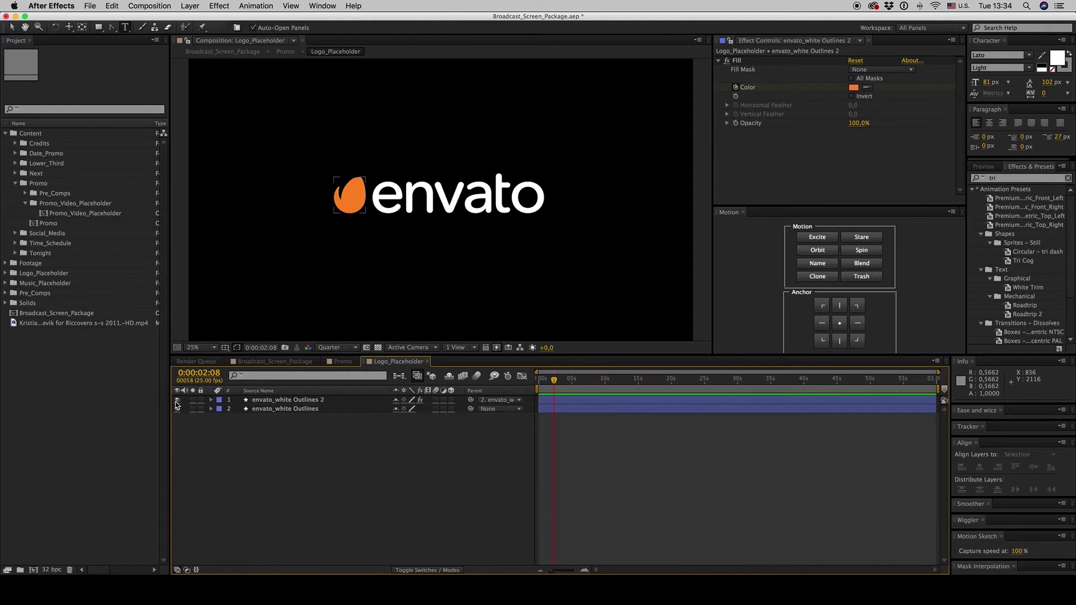
mouse_move(177, 400)
mouse_down()
mouse_move(177, 409)
mouse_move(177, 400)
mouse_up()
click(429, 362)
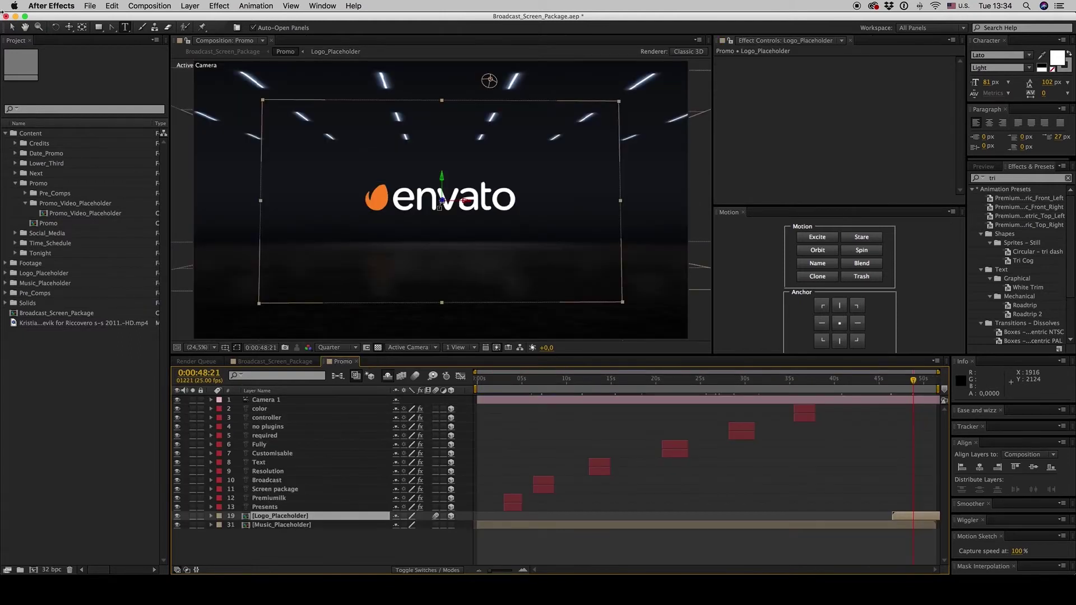
View the Promo at 0:00:41:14, return to the Broadcast_Screen_Package composition and collapse the properties of all its layers.
click(877, 380)
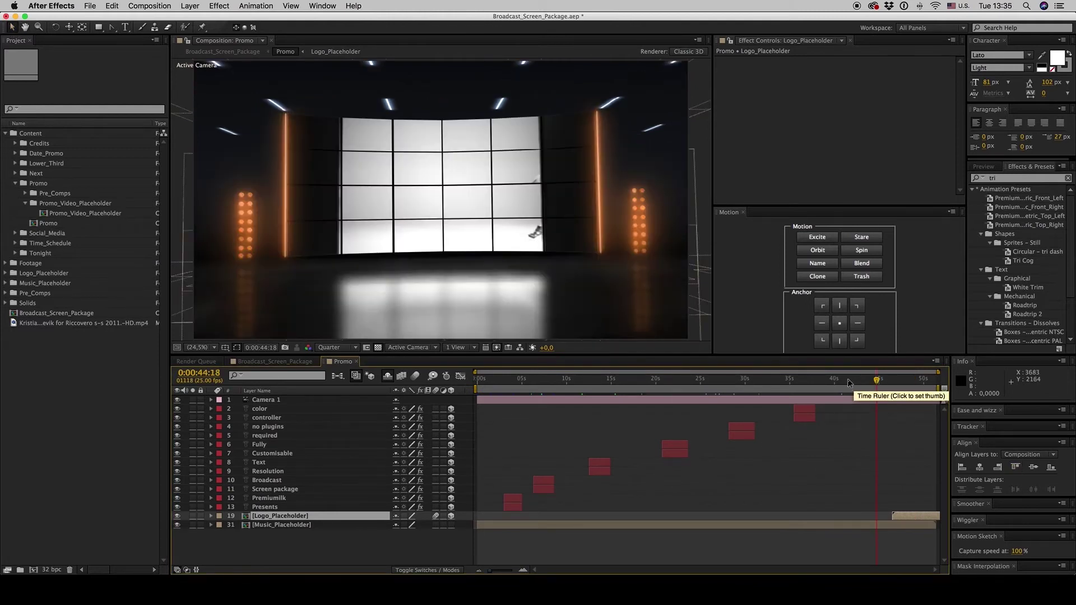
click(275, 362)
key(super+a)
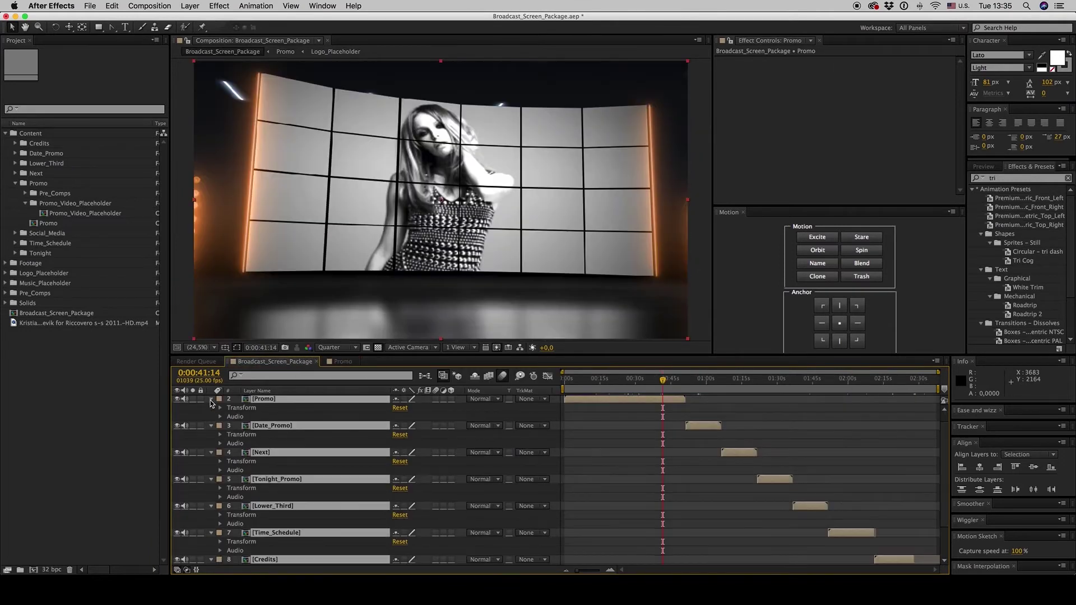
click(211, 400)
Go to 0:00:58:18 in the main composition and open the Date_Promo composition from its layer.
click(719, 515)
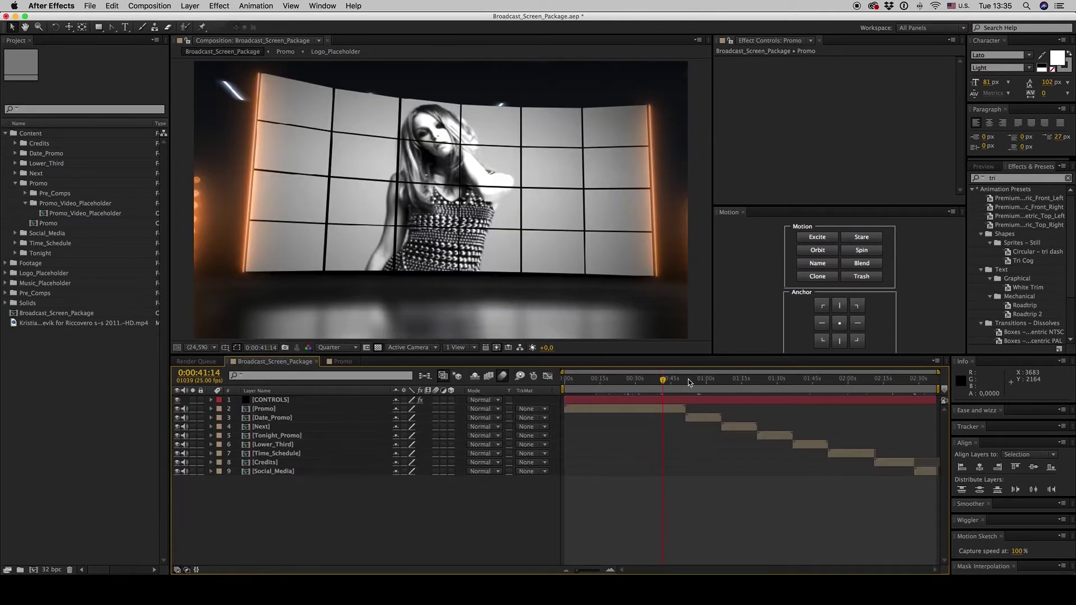
click(706, 418)
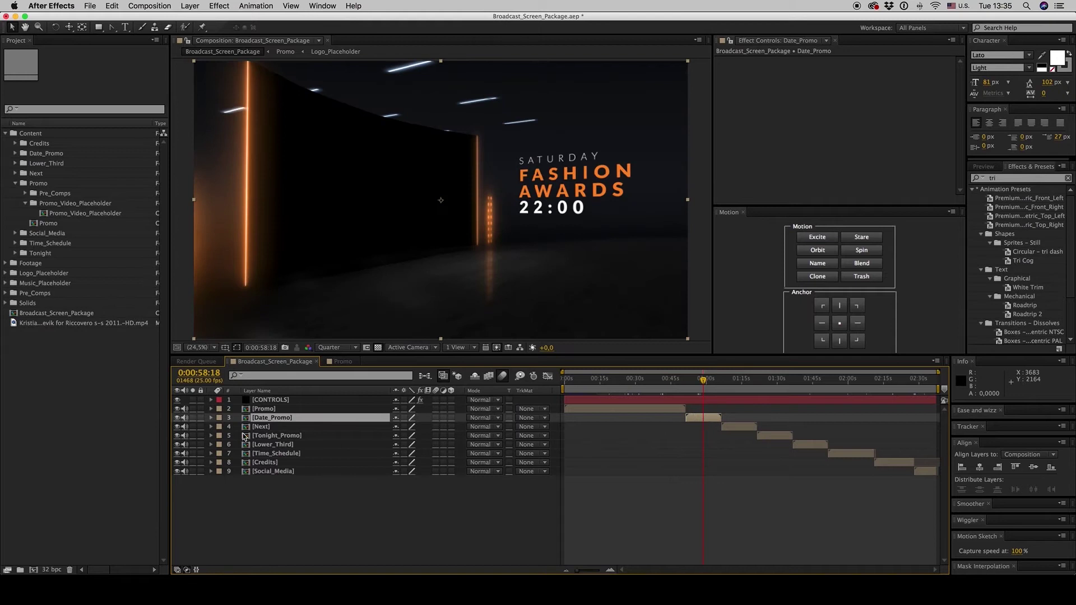
double_click(705, 419)
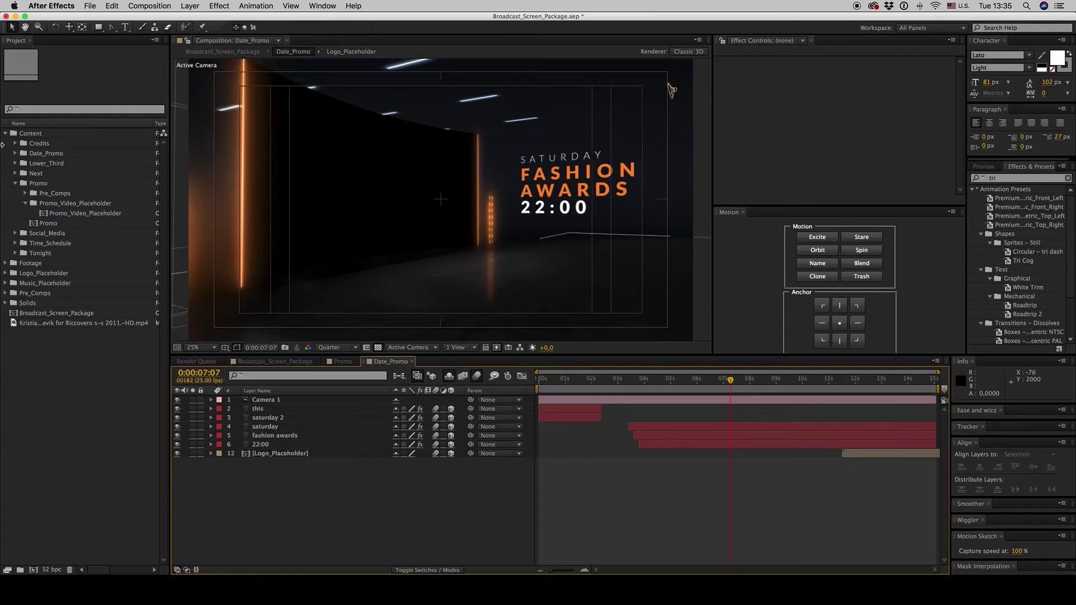
Collapse the Promo folder and open the Date_Video_Placeholder composition from the Date_Promo folder's Date_Promo_Video_Placeholder subfolder.
click(15, 183)
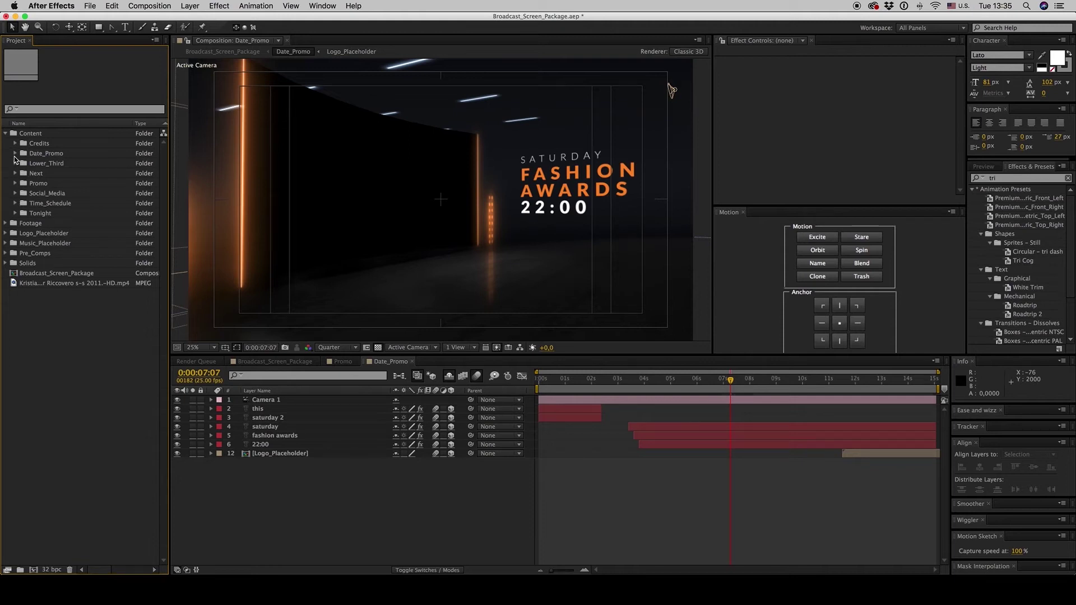
click(15, 154)
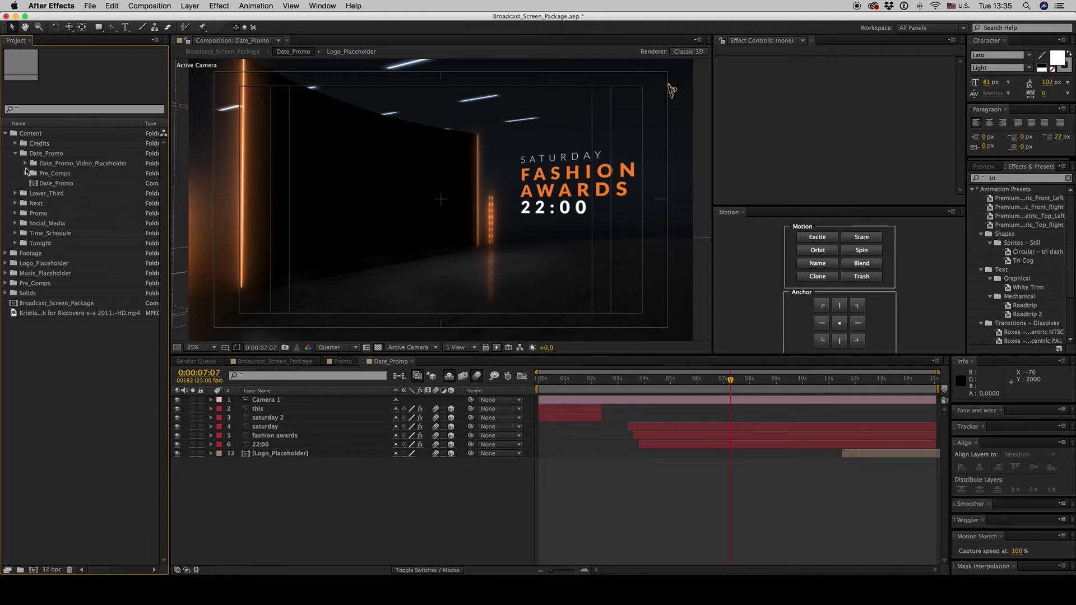
click(25, 163)
double_click(57, 174)
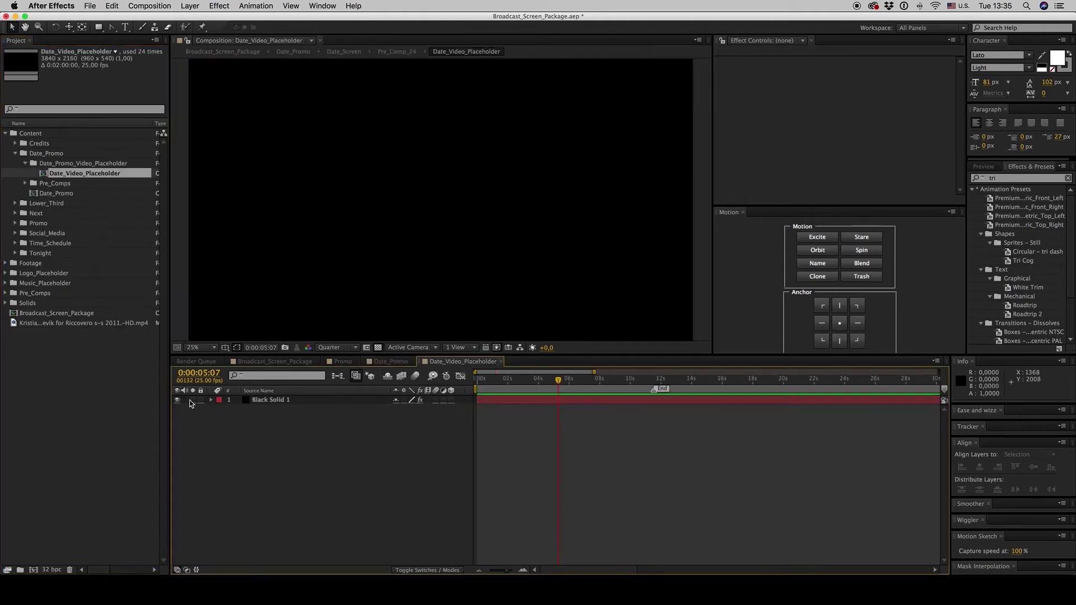
Import SynSam.mp4 from the Vimeo folder as footage.
double_click(96, 379)
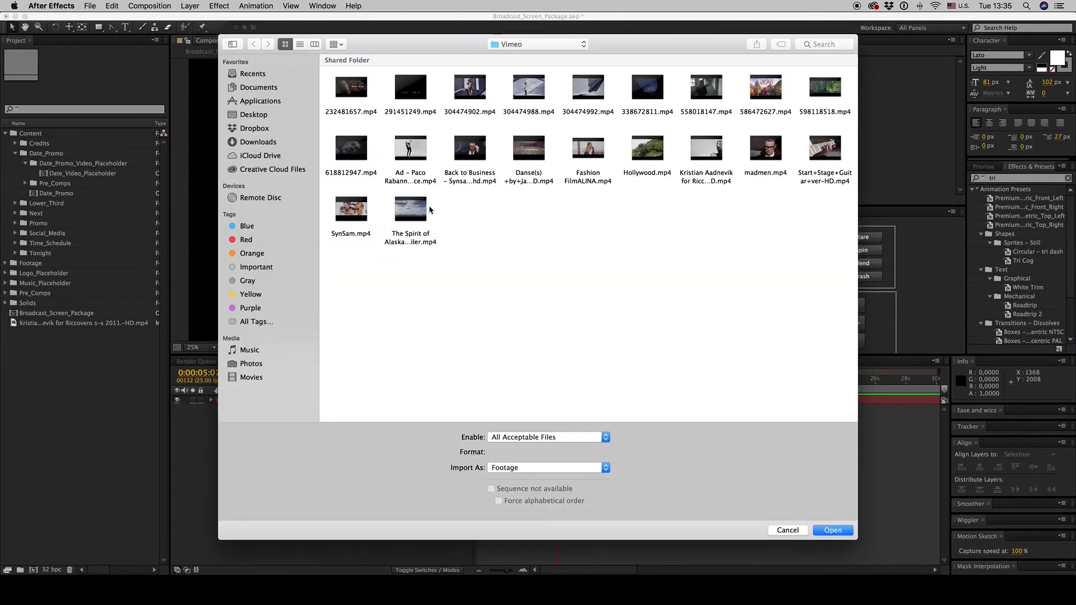
click(353, 212)
click(833, 531)
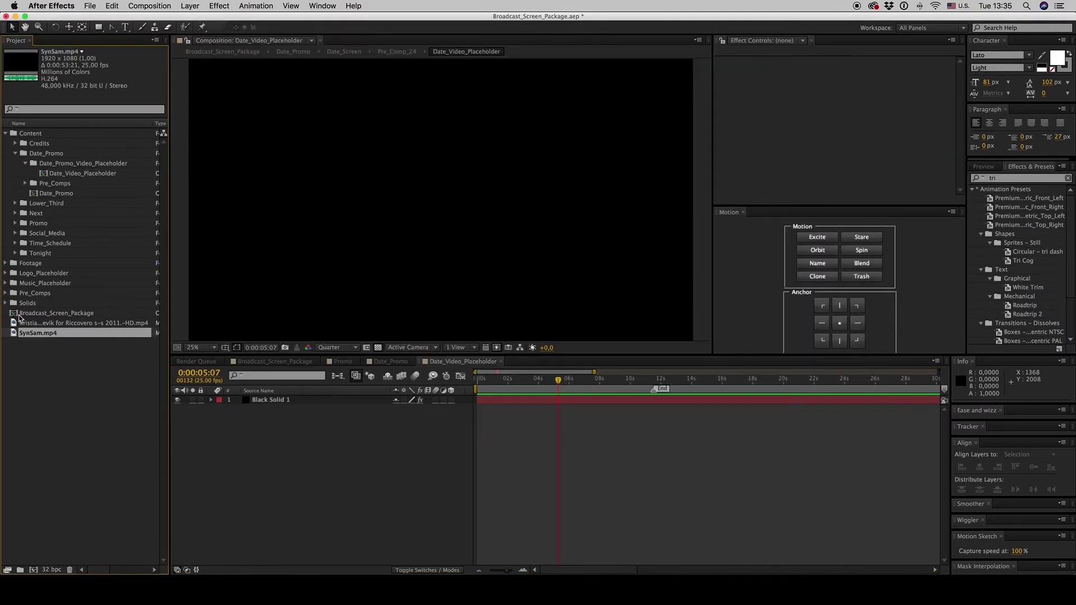
Add SynSam.mp4 to Date_Video_Placeholder above the Black Solid 1 layer and scale it to 300%.
key(super+slash)
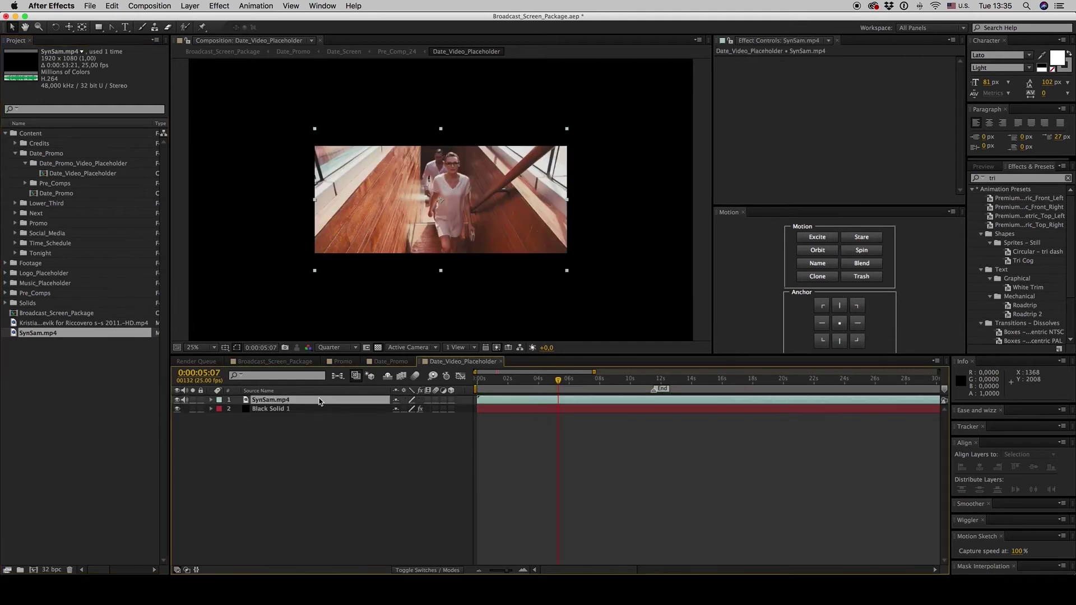
key(s)
click(411, 409)
text(30)
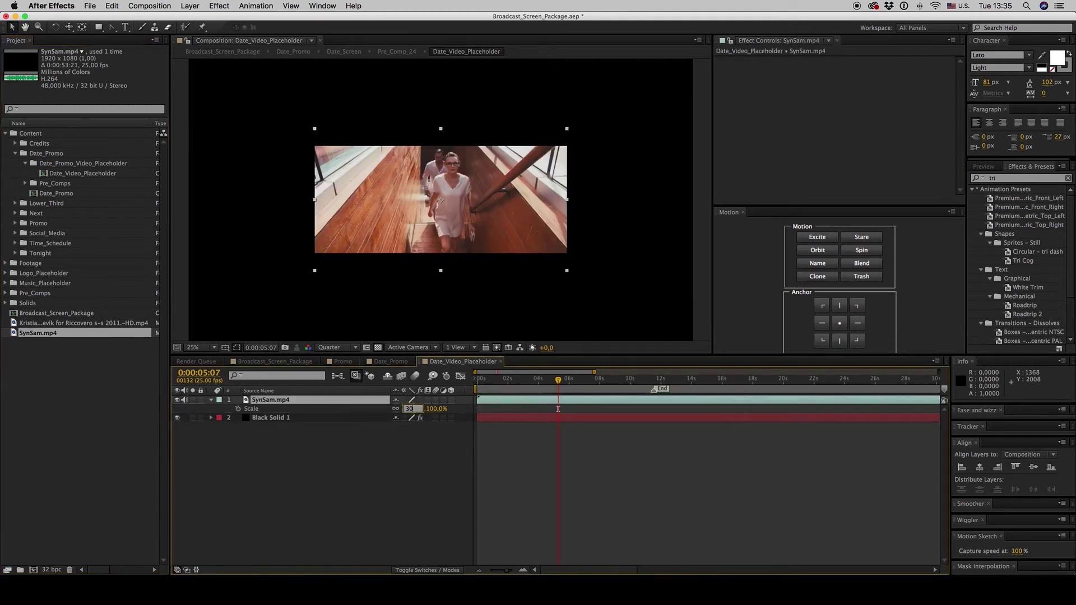
text(0)
key(Return)
click(389, 479)
Return to the Date_Promo composition and check the video wall at 0:00:08:24 and 0:00:09:23.
click(388, 362)
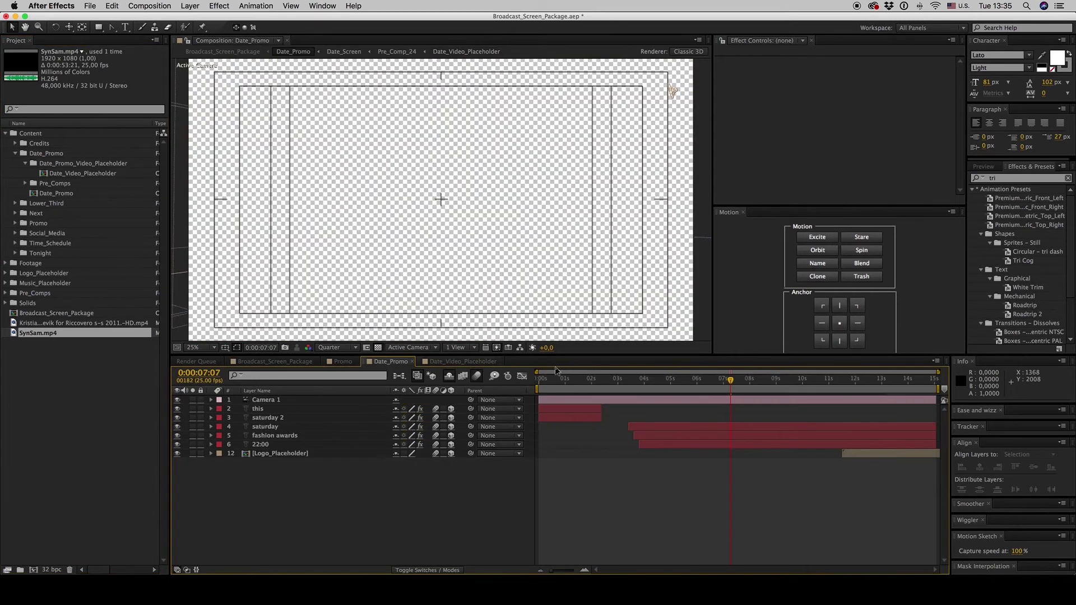
click(777, 386)
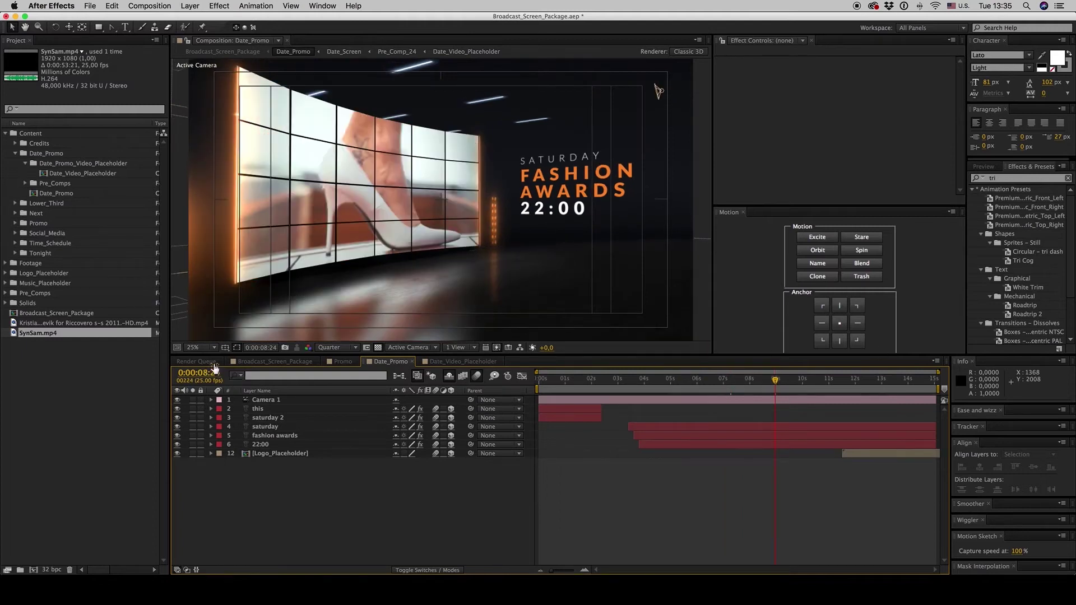
click(802, 386)
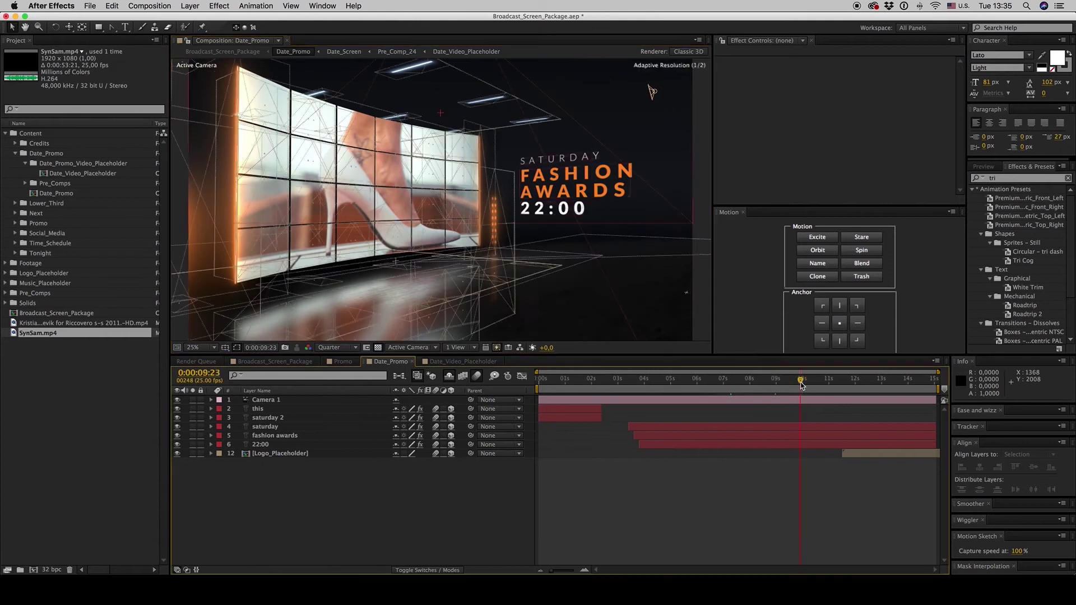
Reveal the keyframes of Camera 1, view 0:00:10:10 and go to its keyframes at 0:00:11:13.
click(800, 401)
key(u)
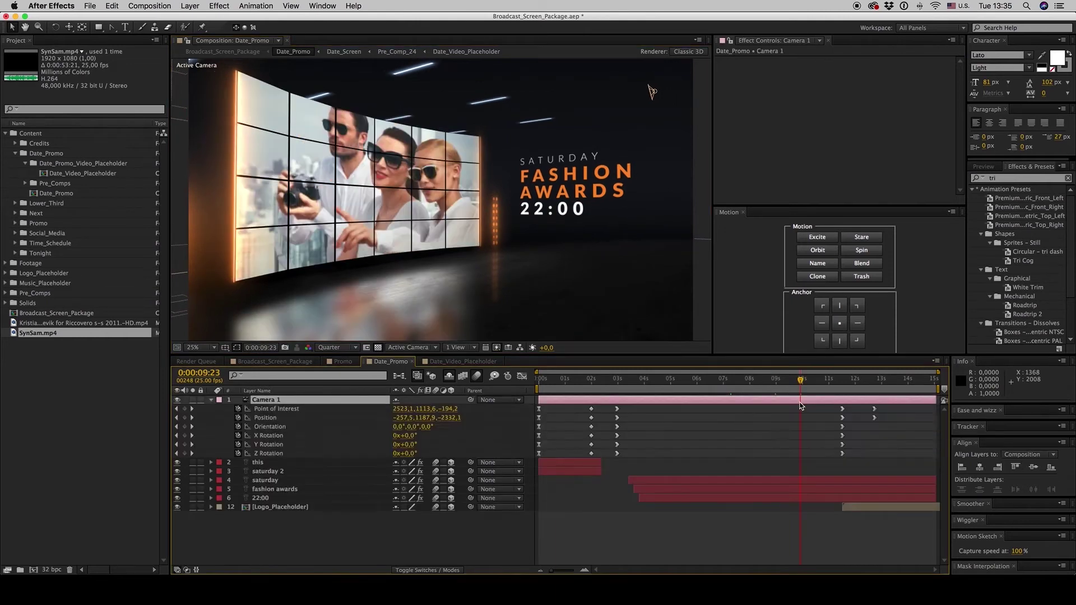
click(813, 384)
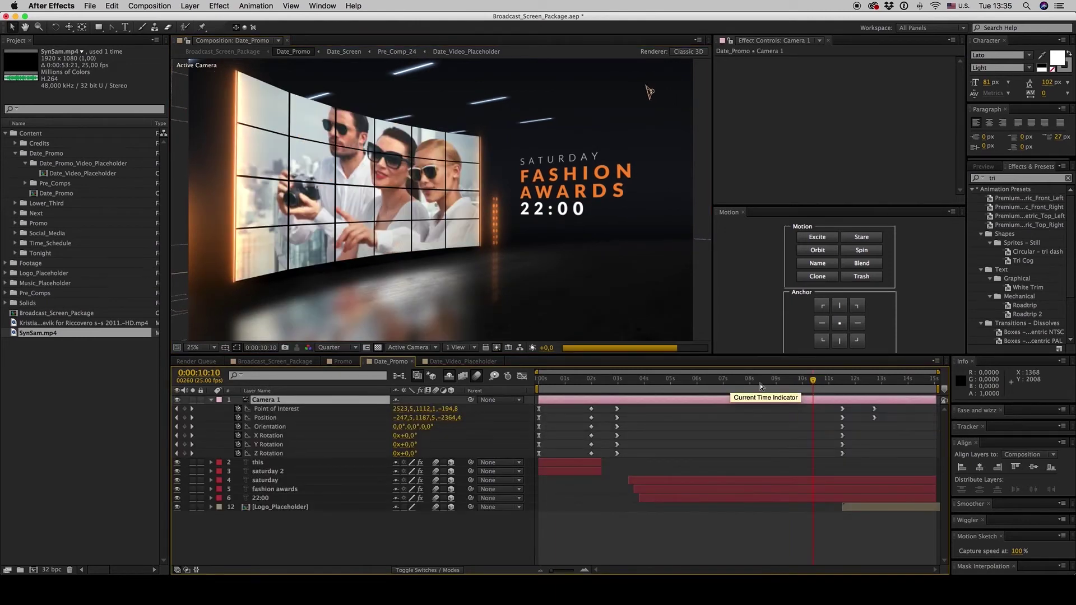
click(192, 408)
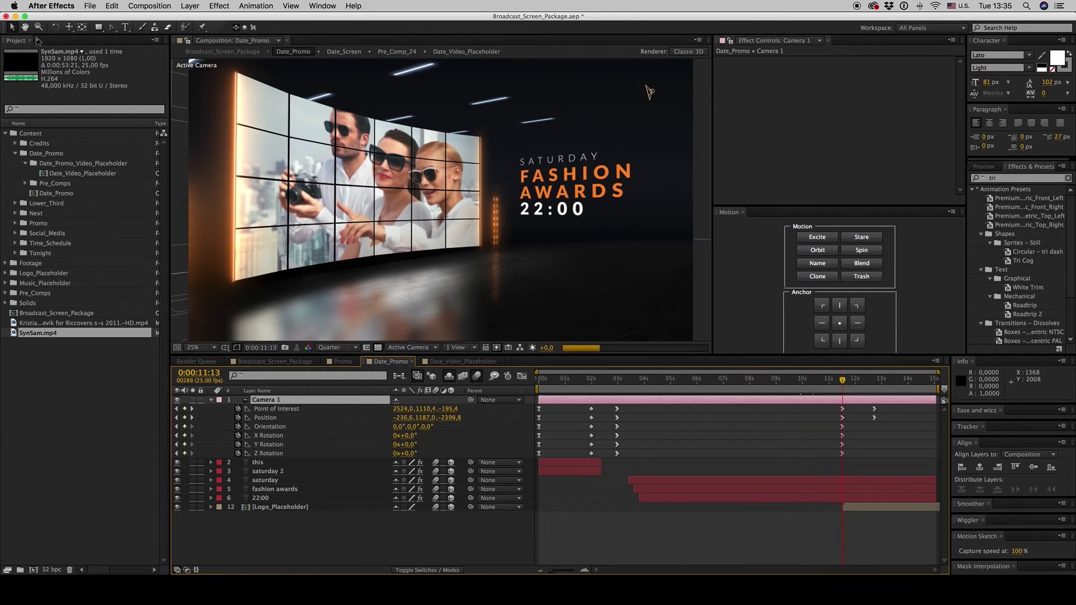
Try orbiting Camera 1 to different viewing angles of the video wall at 0:00:11:13.
drag(69, 27, 103, 28)
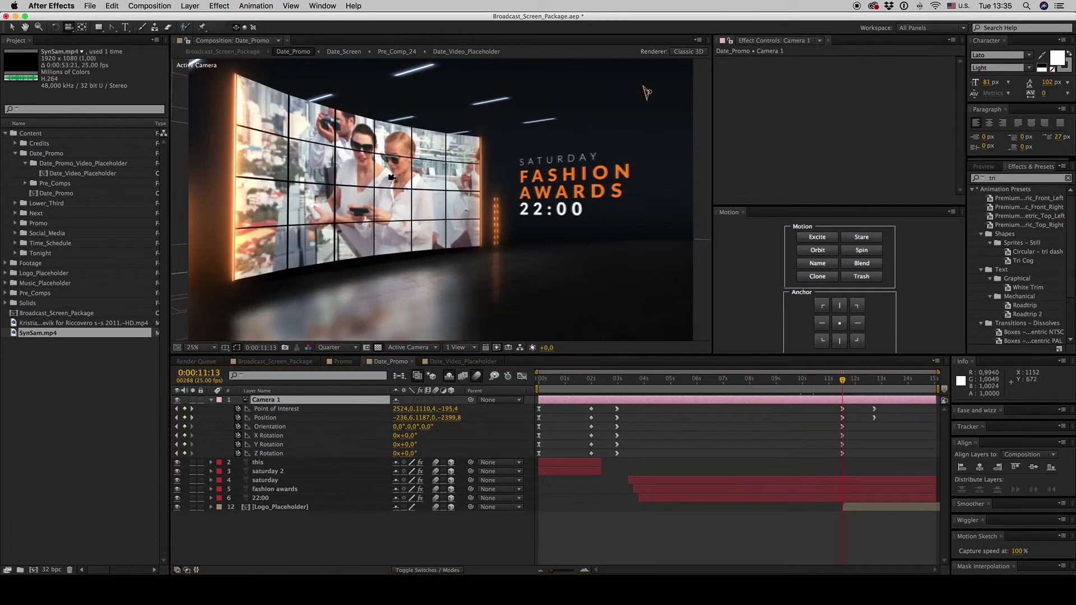
drag(445, 215, 437, 215)
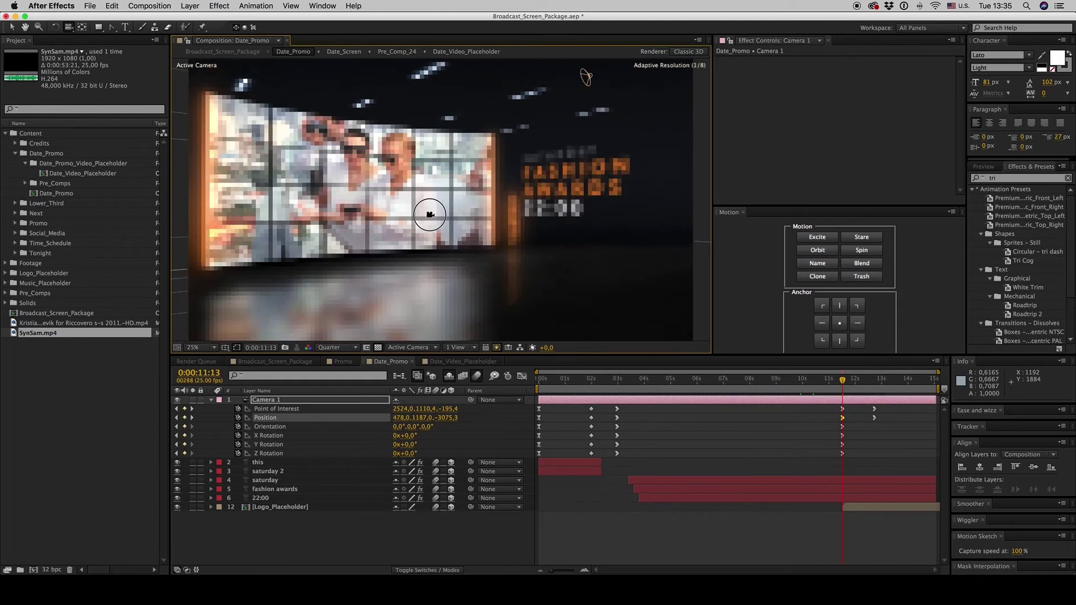
drag(586, 77, 661, 103)
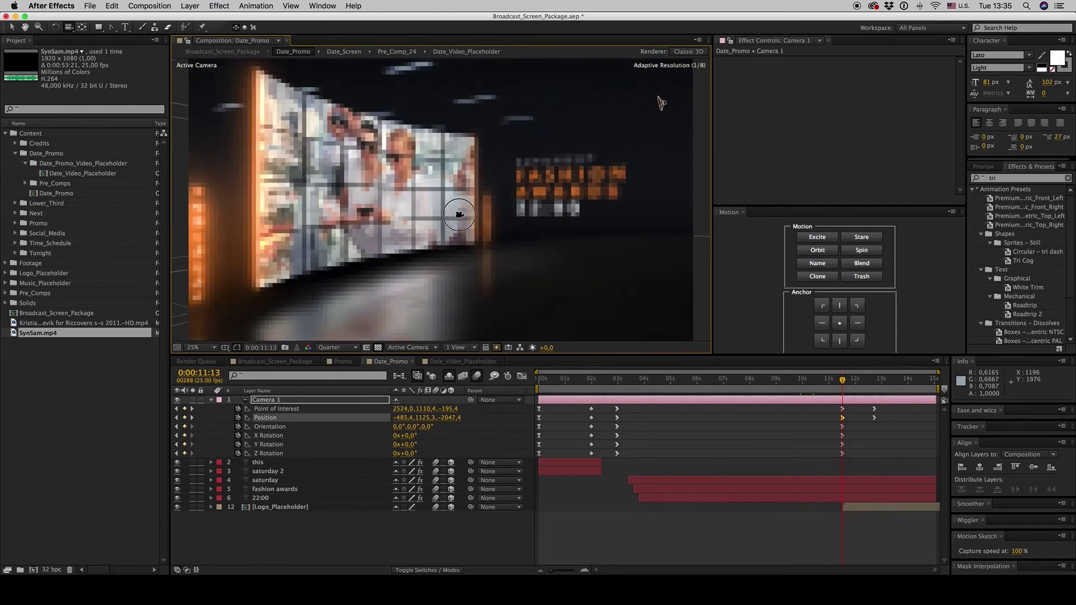
drag(459, 215, 342, 219)
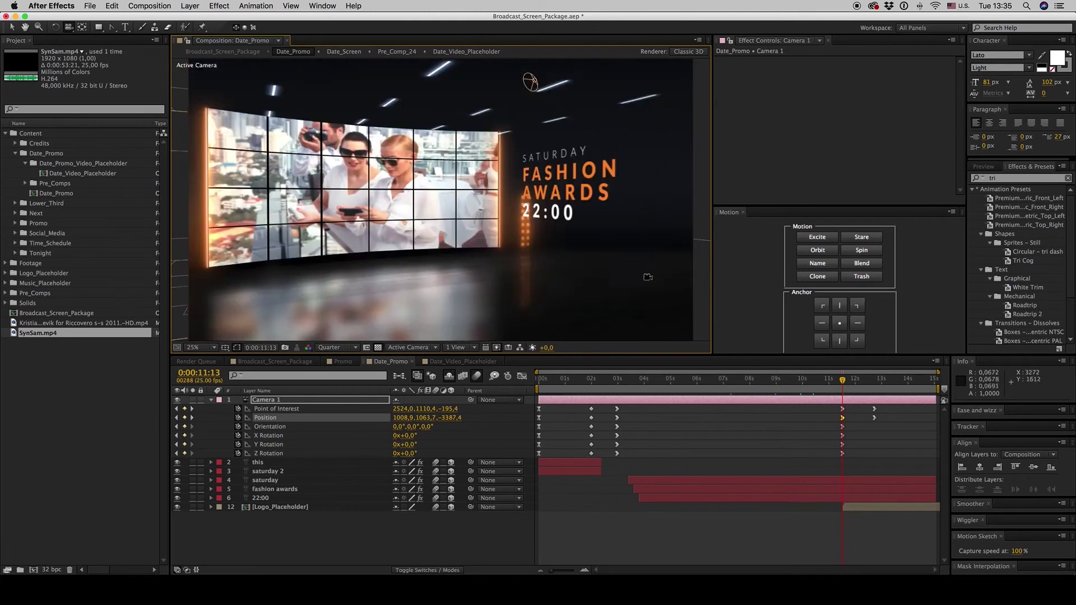
drag(648, 277, 644, 89)
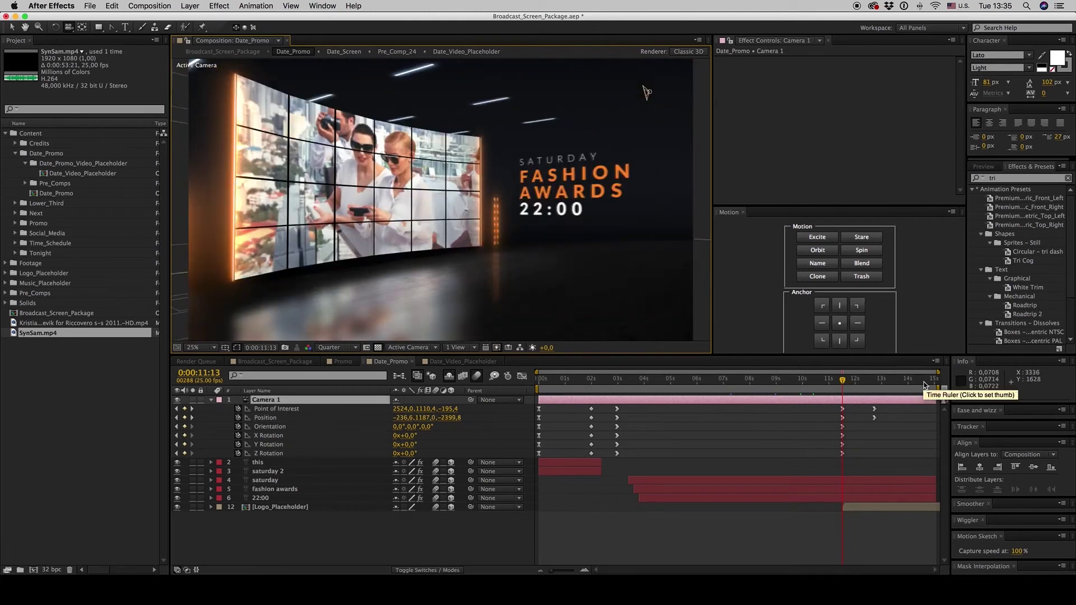
Extend the duration of the Date_Promo composition to about 30 seconds in its composition settings.
click(755, 381)
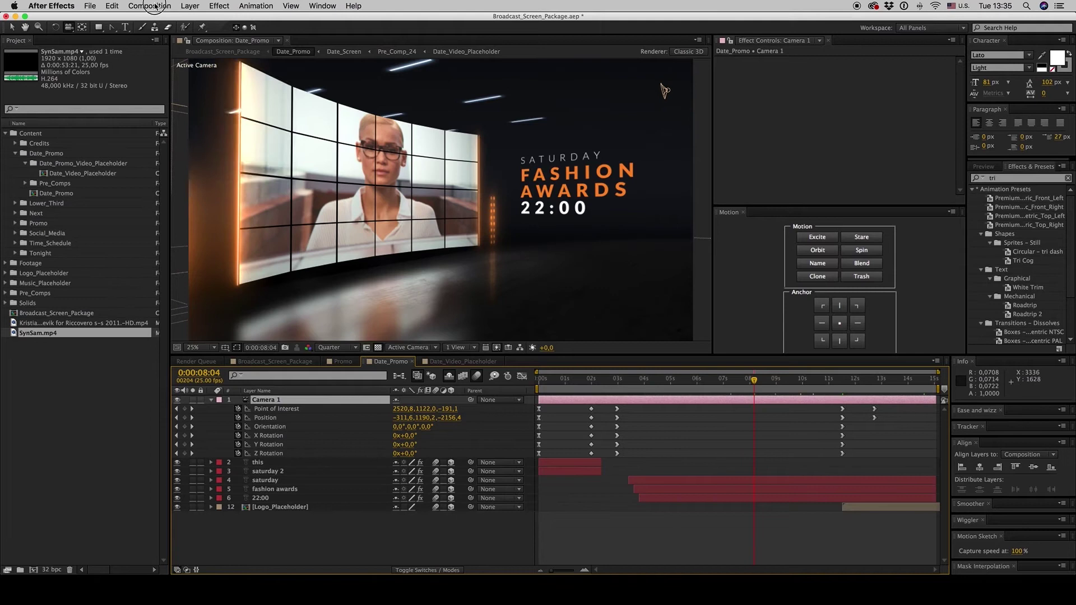
click(150, 6)
click(165, 31)
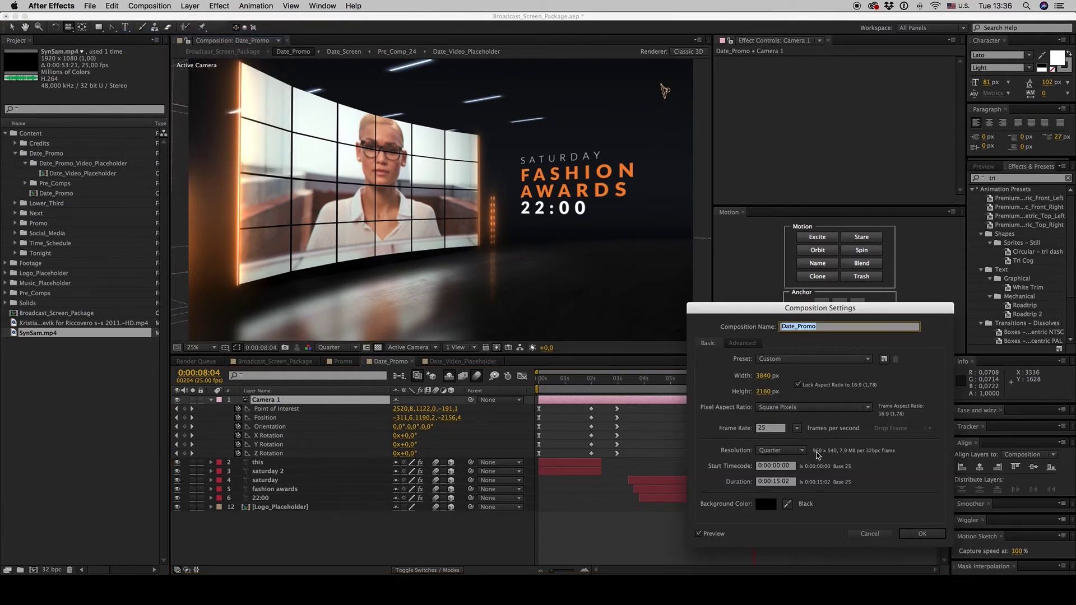
click(782, 483)
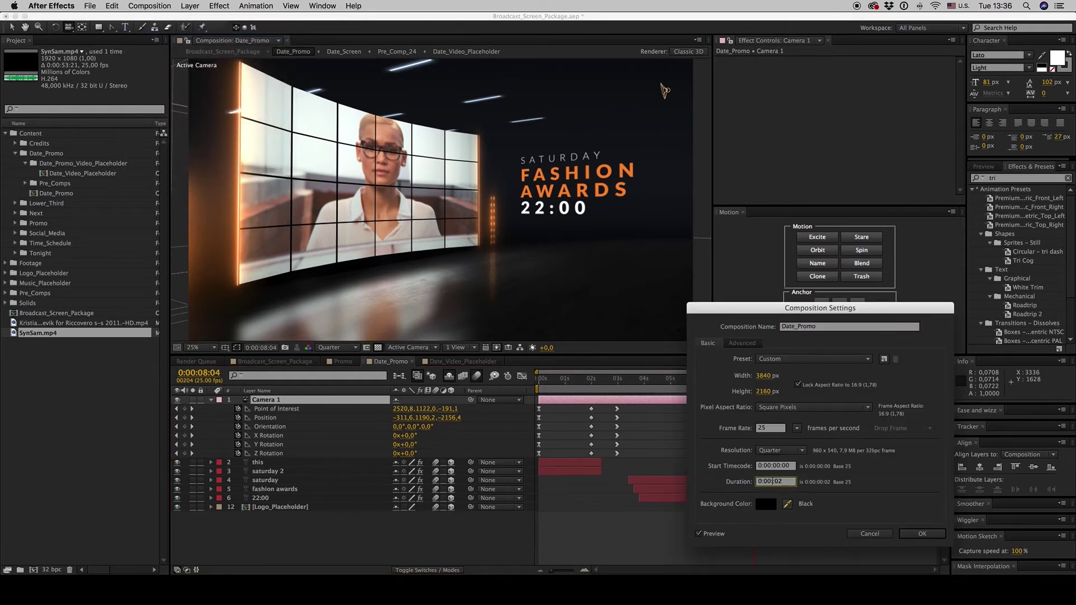
key(Return)
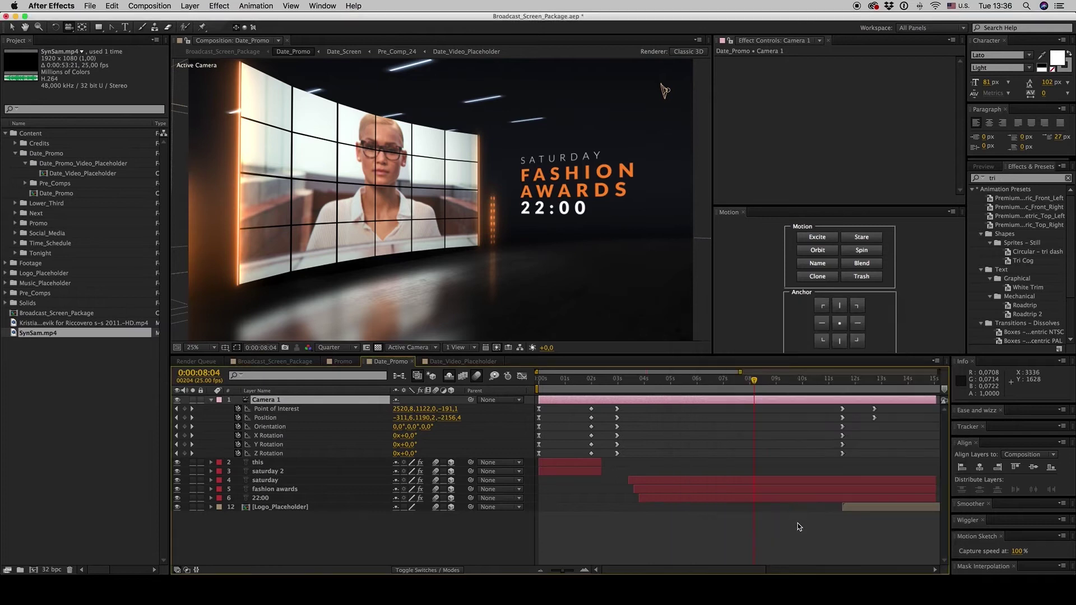
Show the shy layers of Date_Promo, collapse the properties of all layers and deselect them.
click(449, 376)
drag(945, 435, 947, 474)
key(super+a)
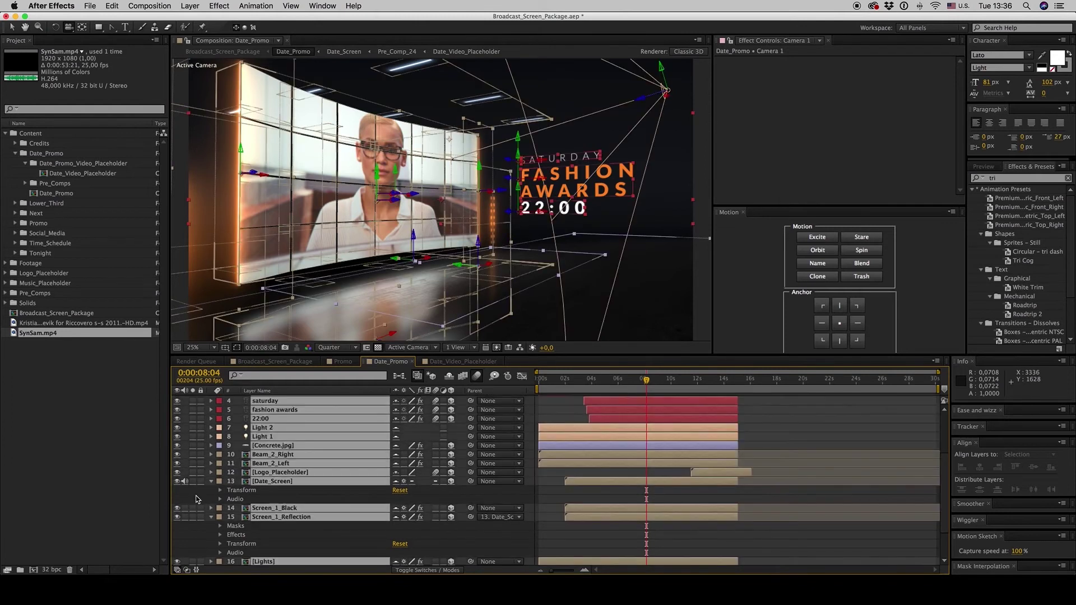
click(211, 482)
key(super+shift+a)
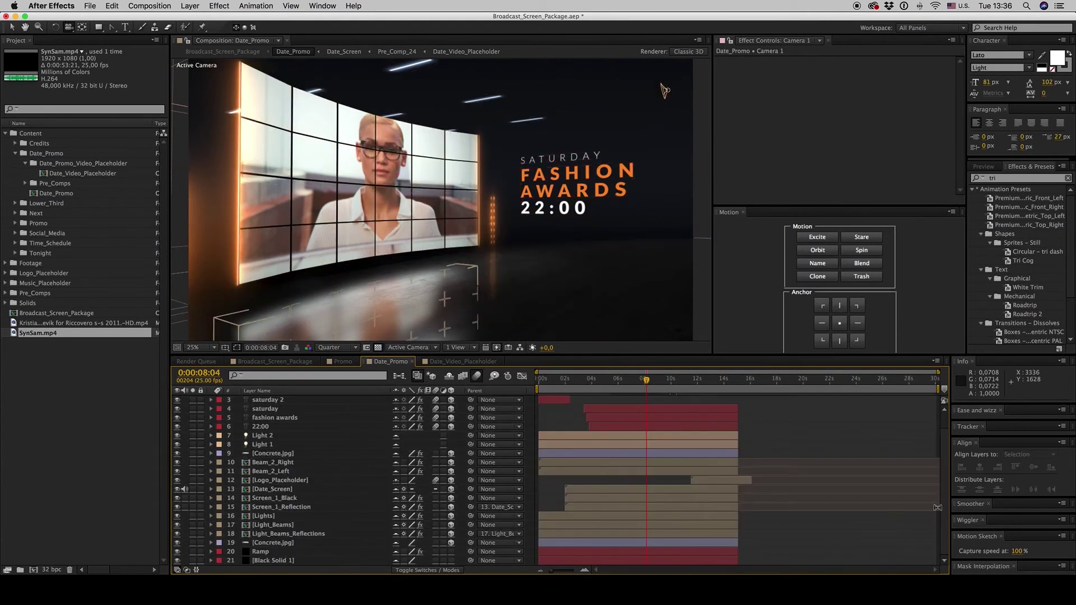
Extend the out points of the layers from Date_Screen down to Black Solid 1 to the composition's end.
click(664, 492)
shift+click(687, 562)
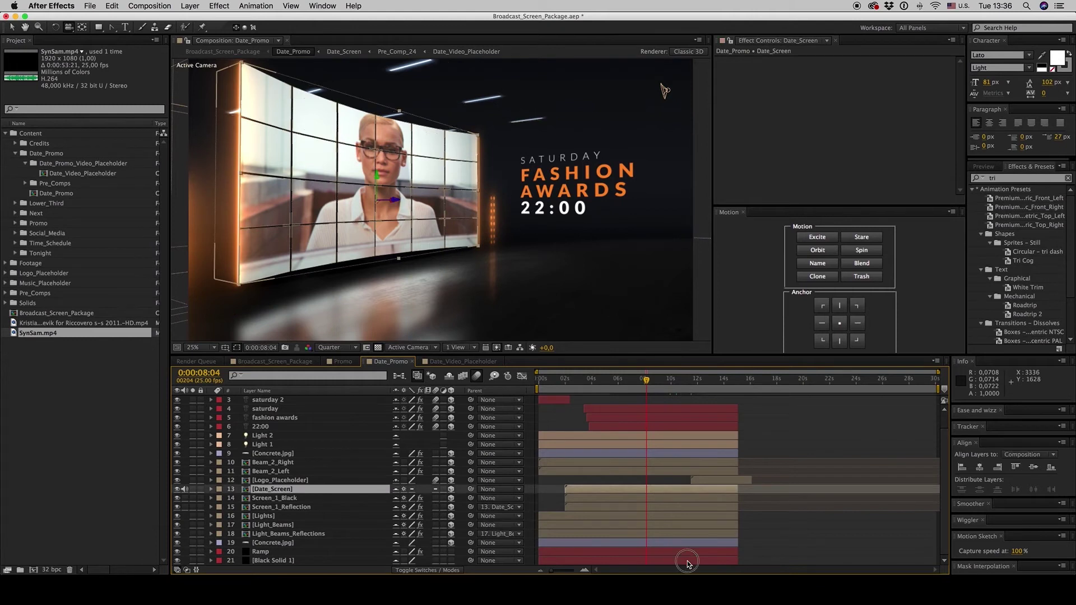
drag(737, 559, 940, 559)
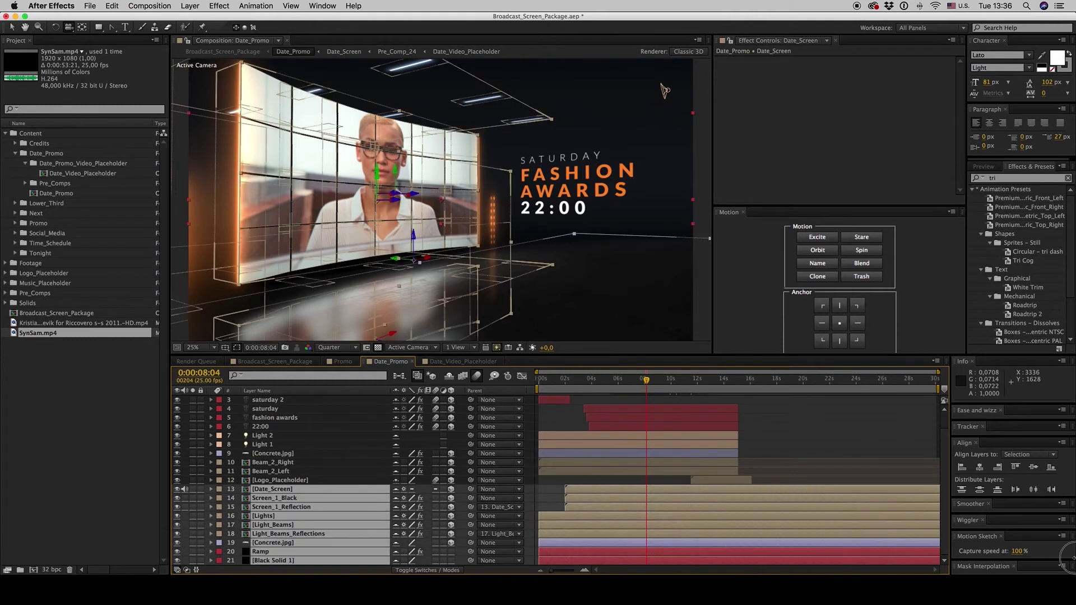
Extend the layers from saturday to Beam_2_Left to the composition's end and move the Logo_Placeholder layer's start to about 28 s.
click(713, 482)
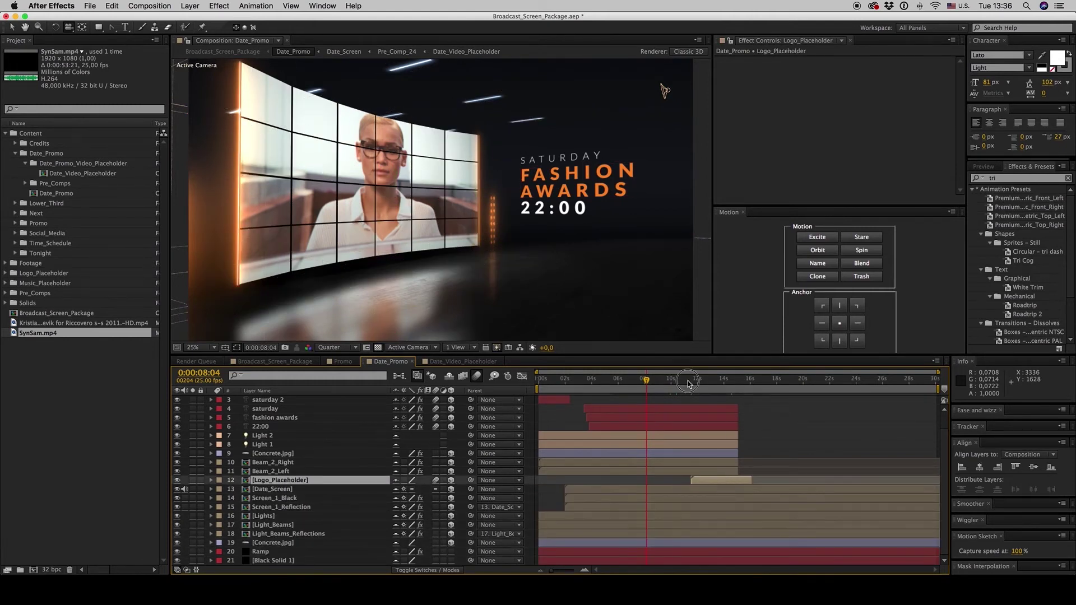
drag(688, 384, 940, 408)
click(727, 470)
shift+click(722, 408)
drag(710, 482, 930, 480)
scroll(686, 412, up, 1)
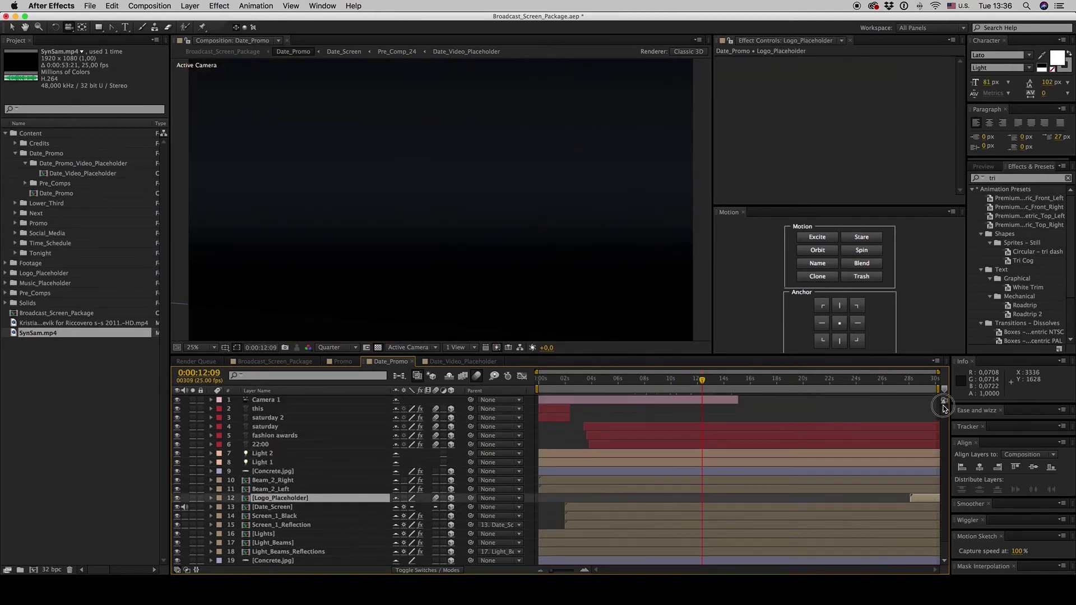
Extend Camera 1 to the composition's end and shift its closing keyframes so they begin at about 28 s.
click(692, 399)
key(u)
drag(737, 398, 941, 399)
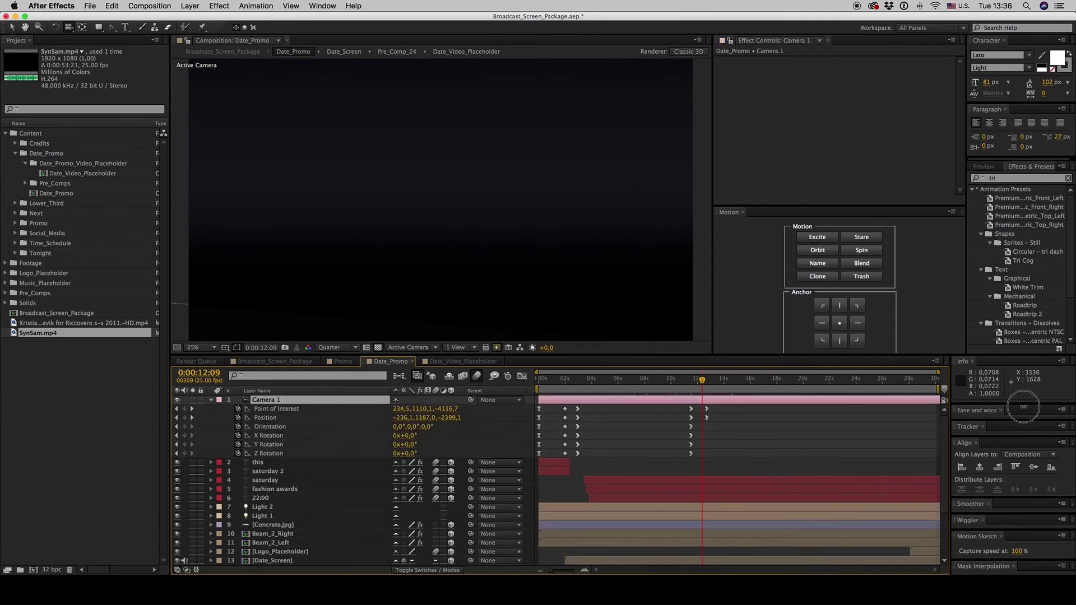
click(677, 380)
drag(717, 408, 908, 454)
Check the retimed Date_Promo at 0:00:22:10, through the logo transition from 0:00:28:04 to 0:00:29:08, and at 0:00:17:24.
click(835, 380)
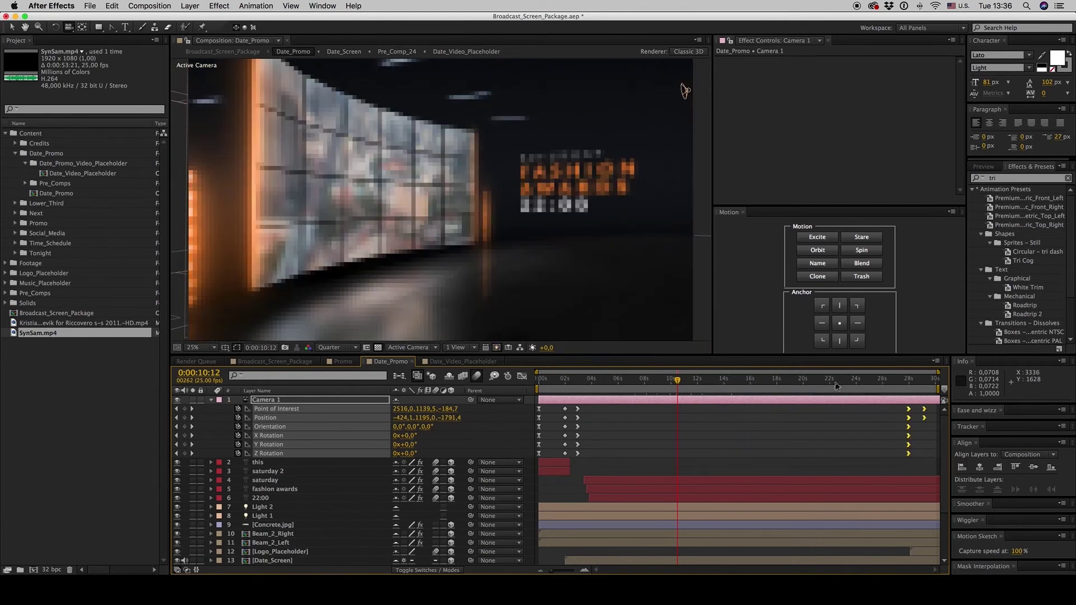
click(911, 383)
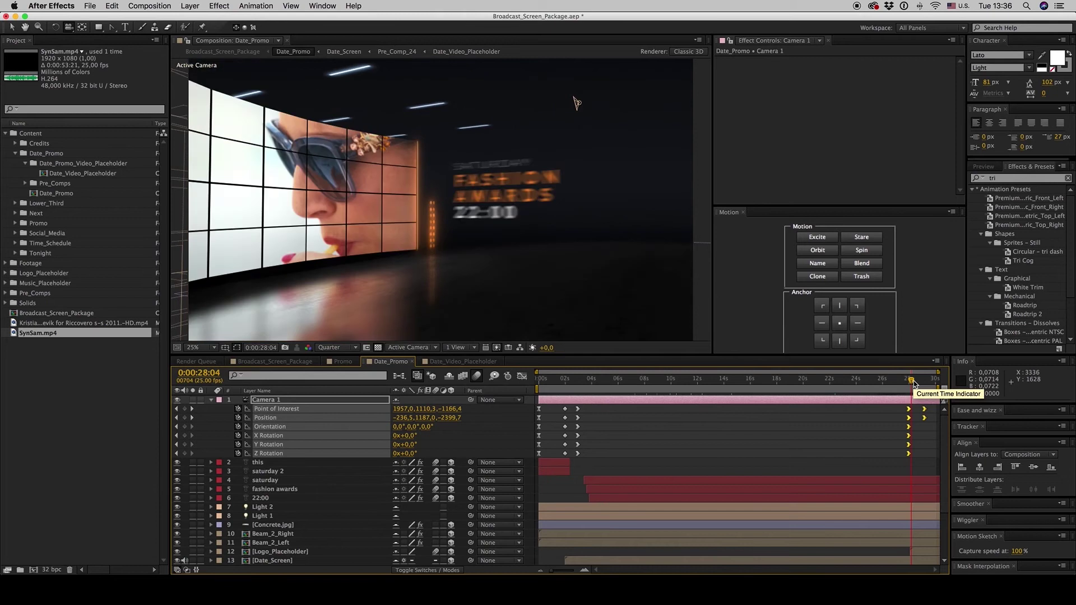
key(space)
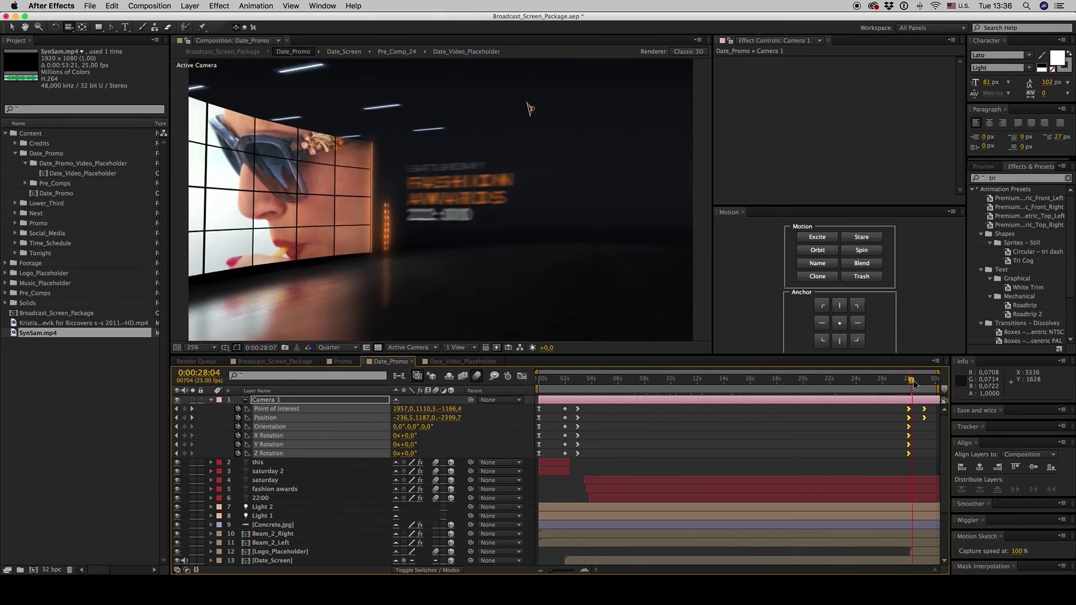
drag(914, 384, 930, 385)
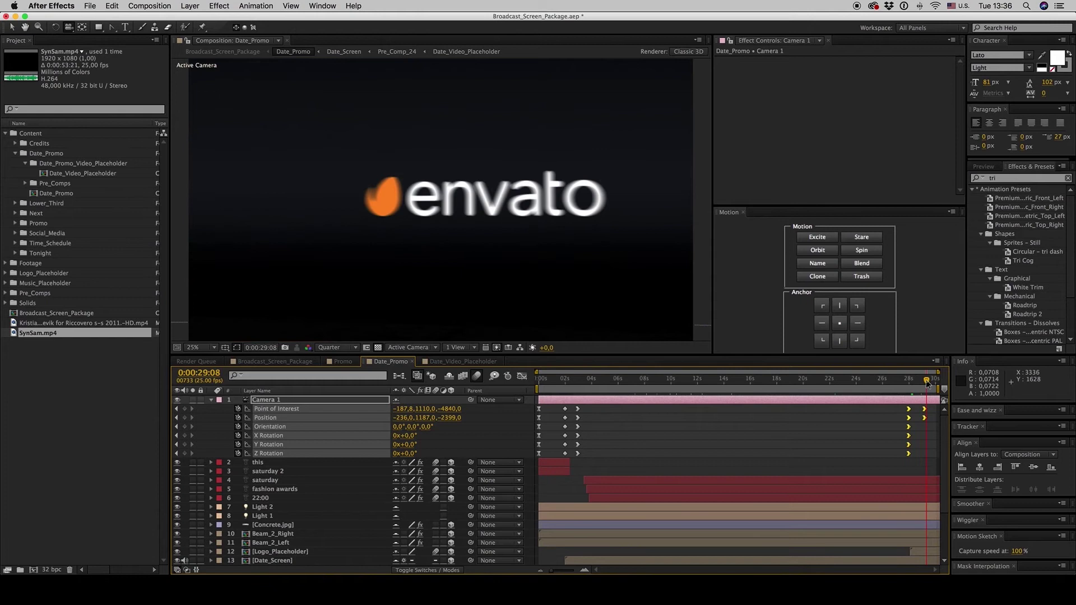
click(776, 383)
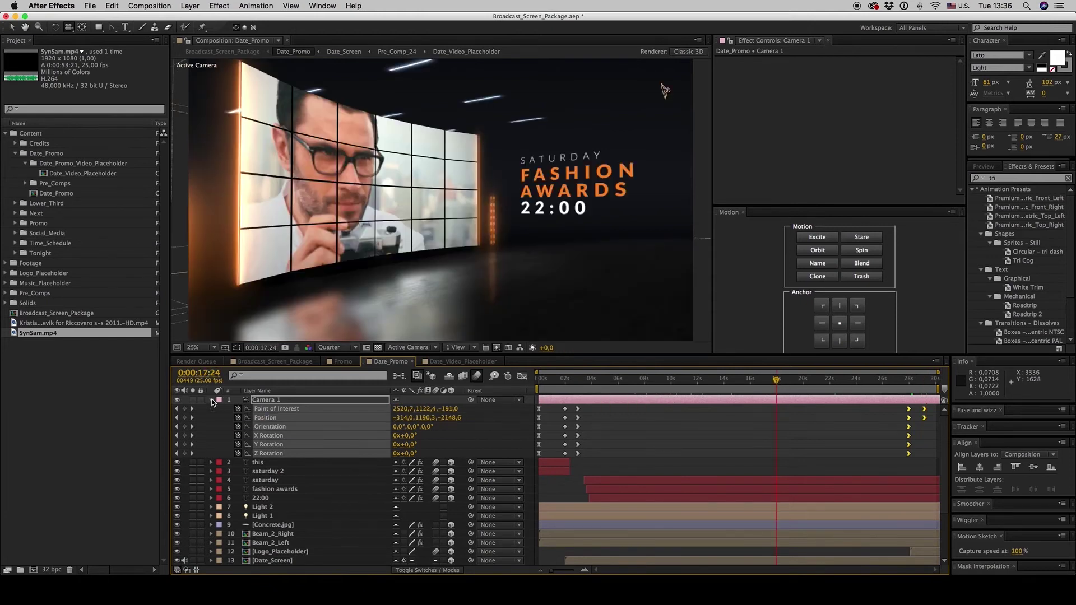
Collapse the properties of Camera 1, hide the shy layers again and clear the layer selection.
click(212, 400)
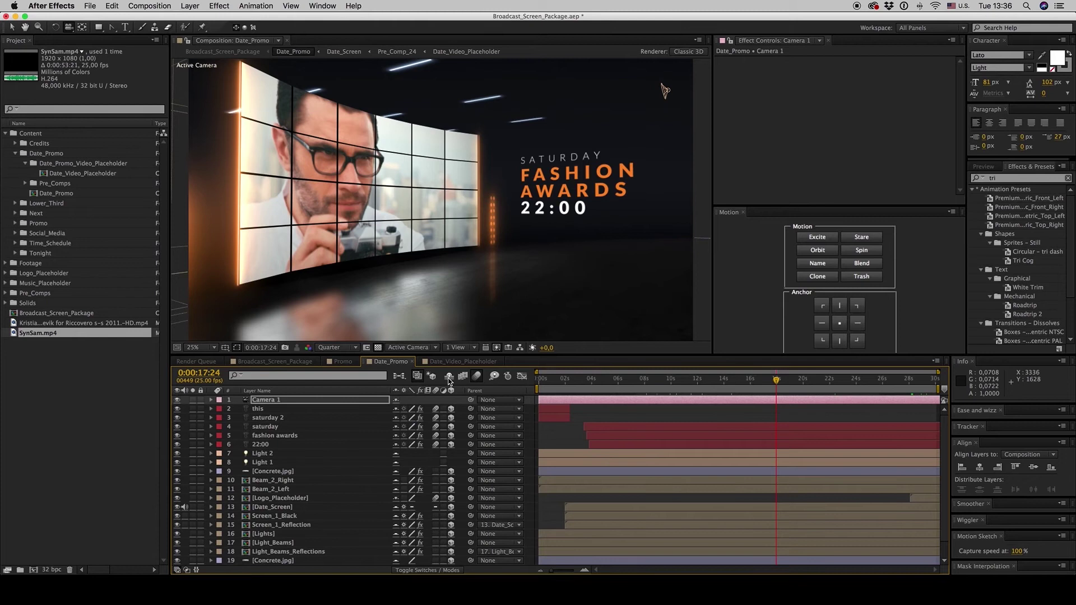
click(449, 375)
click(500, 424)
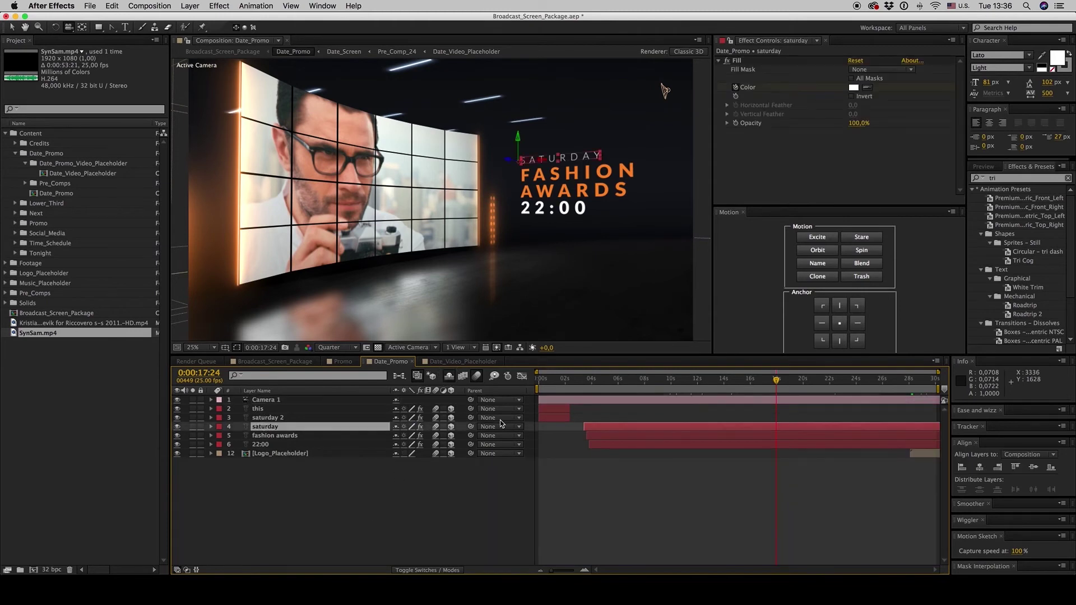
click(628, 435)
click(442, 496)
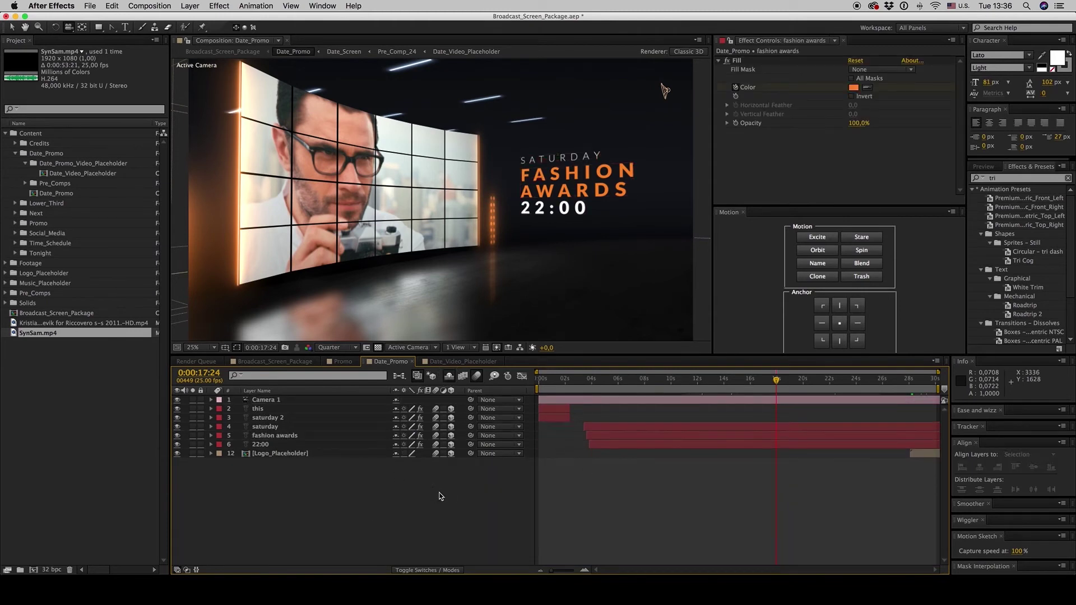
Close the Date_Promo, Date_Video_Placeholder and Promo compositions and collapse the Date_Promo folder in the project.
click(412, 362)
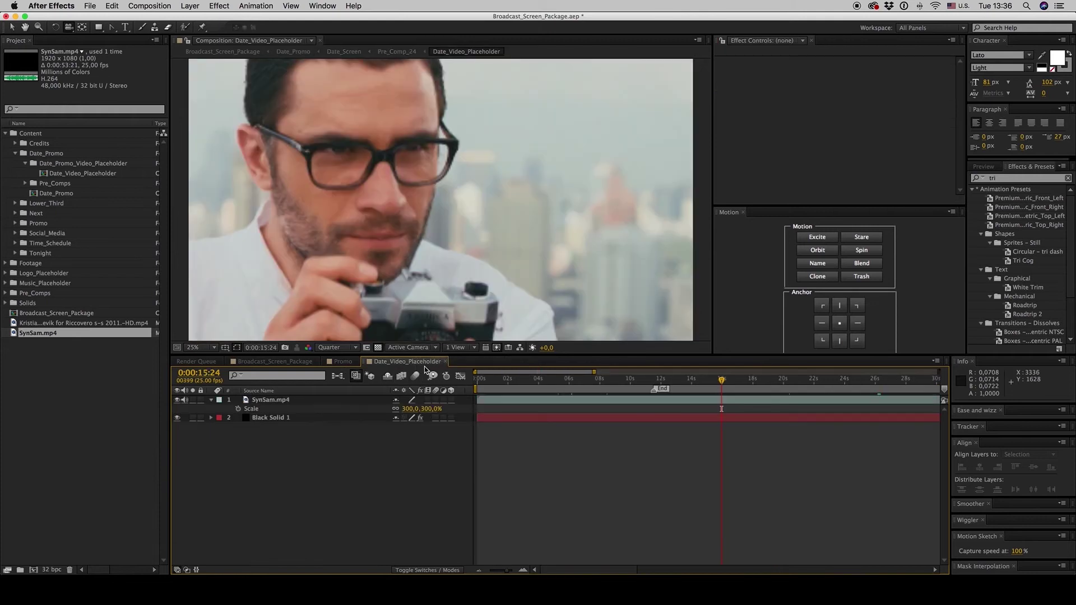
click(447, 362)
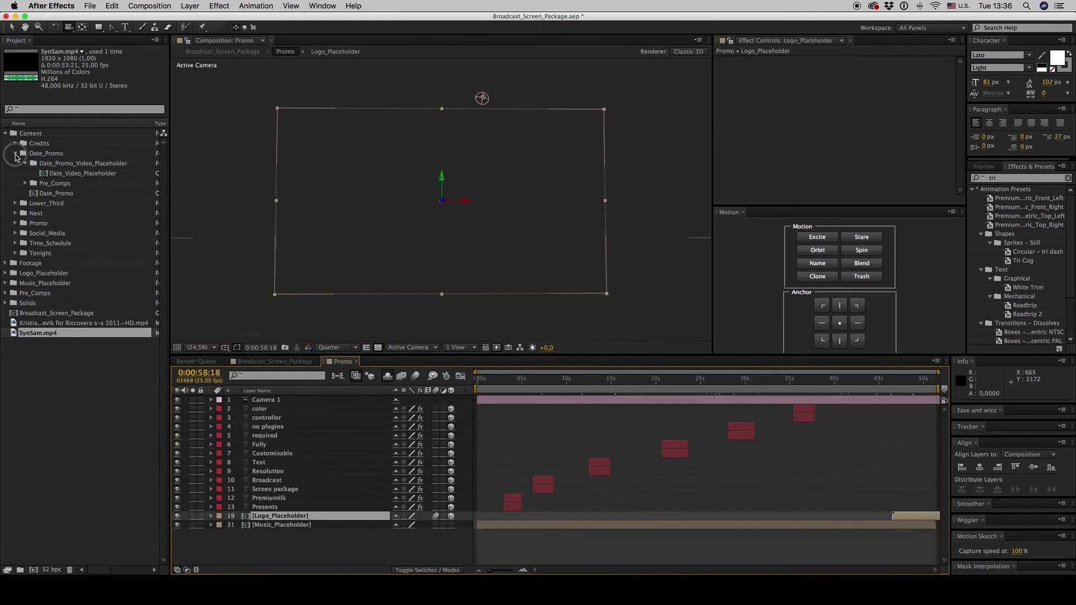
click(15, 153)
click(357, 362)
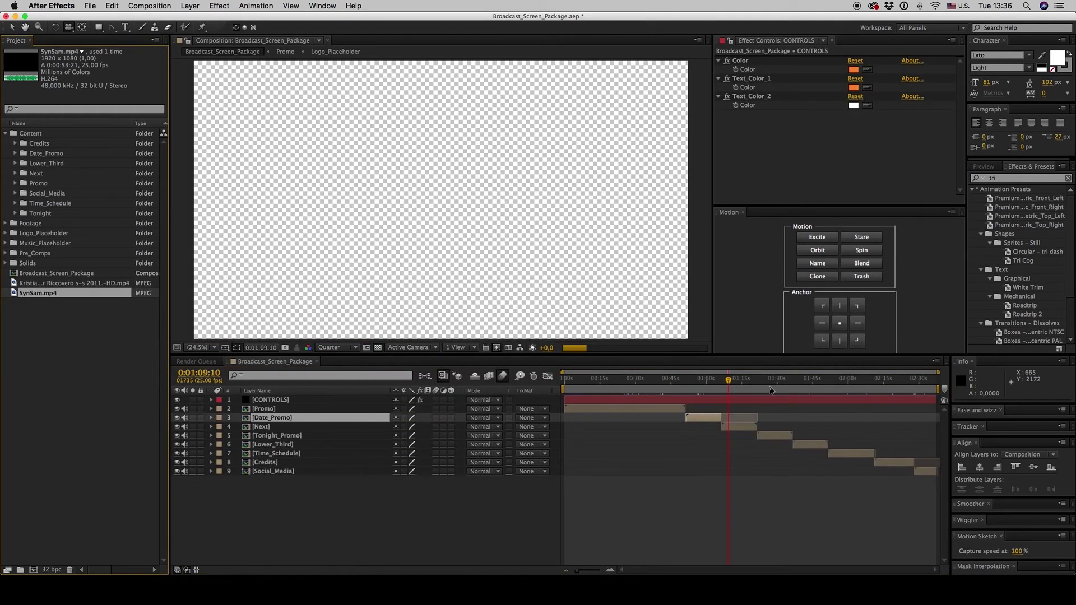
Preview the Next section around 0:01:14:07 and the Tonight_Promo section around 0:01:28:24 in the main composition.
click(741, 428)
click(740, 381)
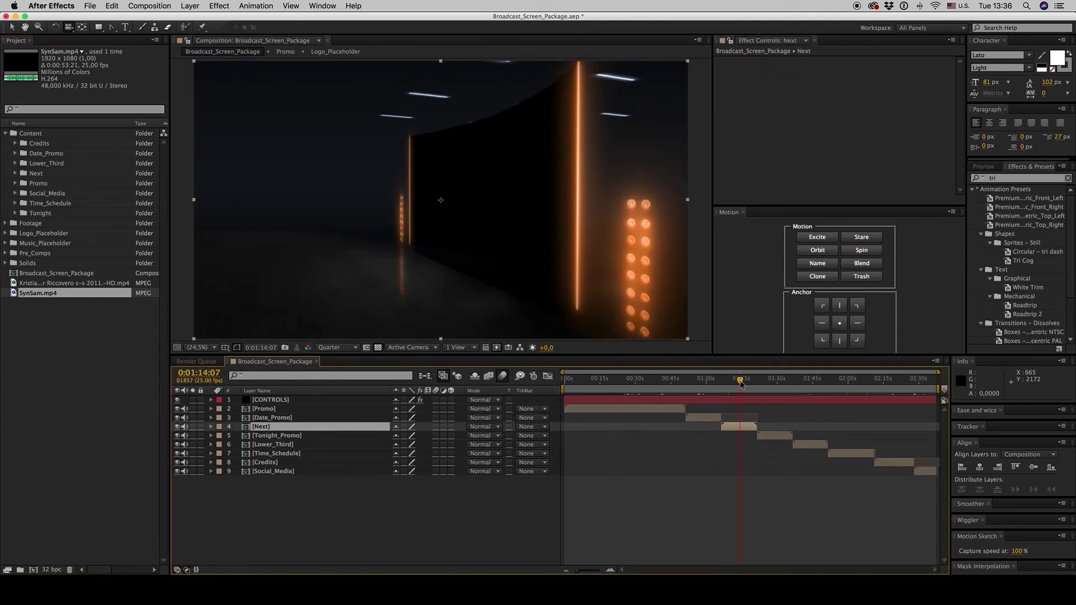
click(774, 436)
click(775, 380)
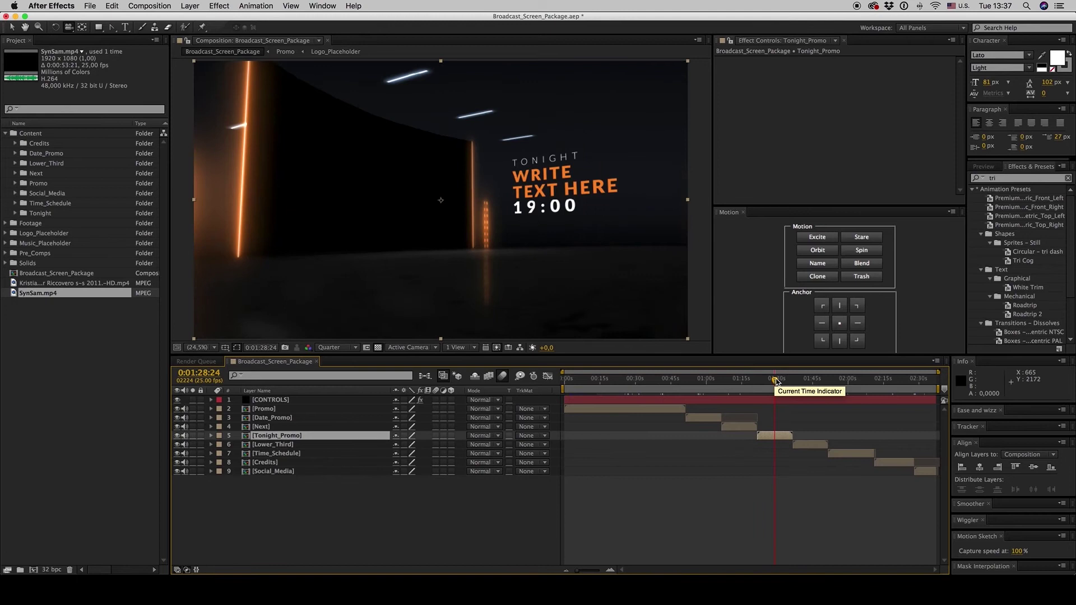
Open the Tonight_Promo composition, reveal Camera 1's keyframed properties and fit the whole frame in the viewer.
double_click(782, 435)
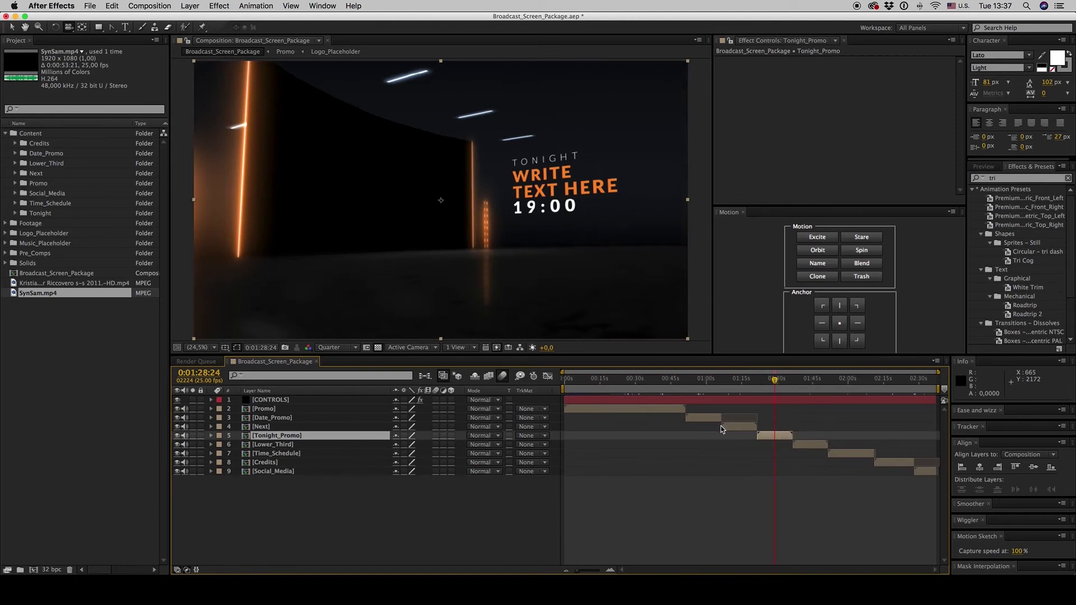
click(640, 402)
key(u)
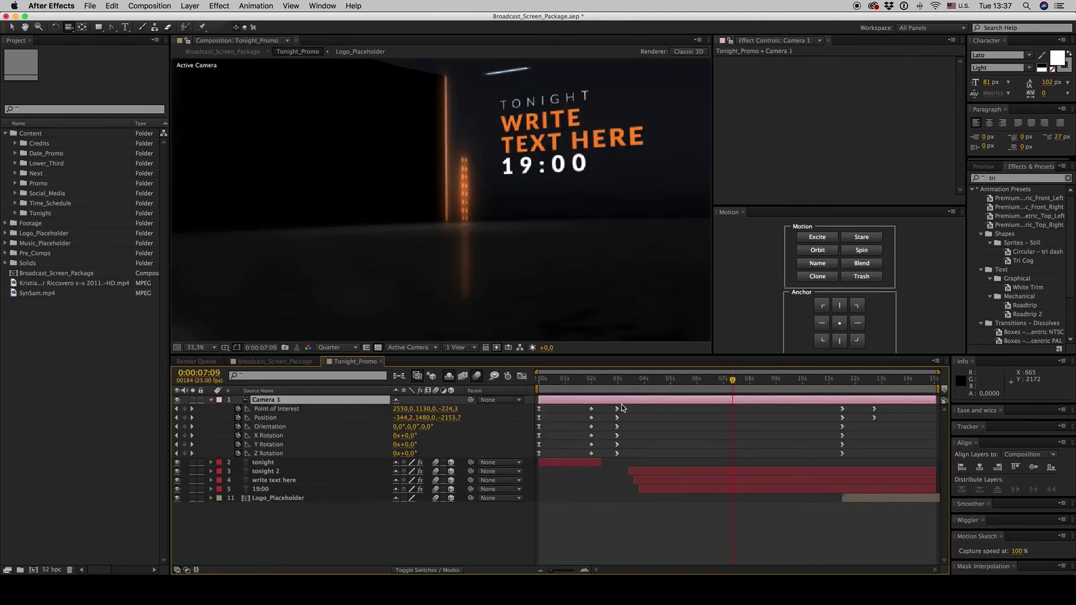
click(189, 348)
click(221, 367)
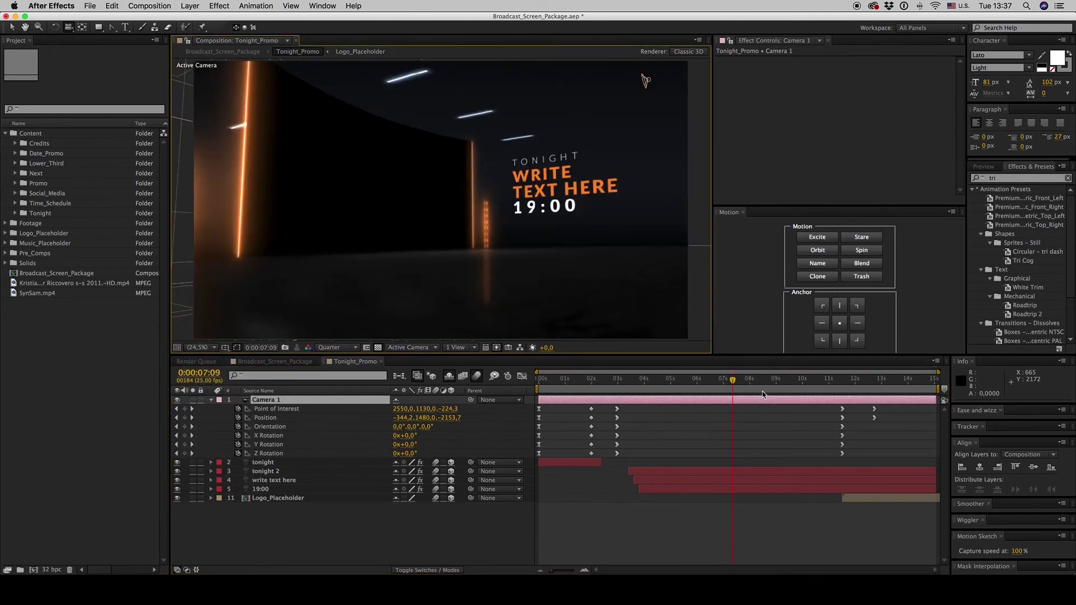
At the 0:00:11:13 keyframe, track Camera 1 freely to a position of about -705, 1525.9, -2771.
click(192, 426)
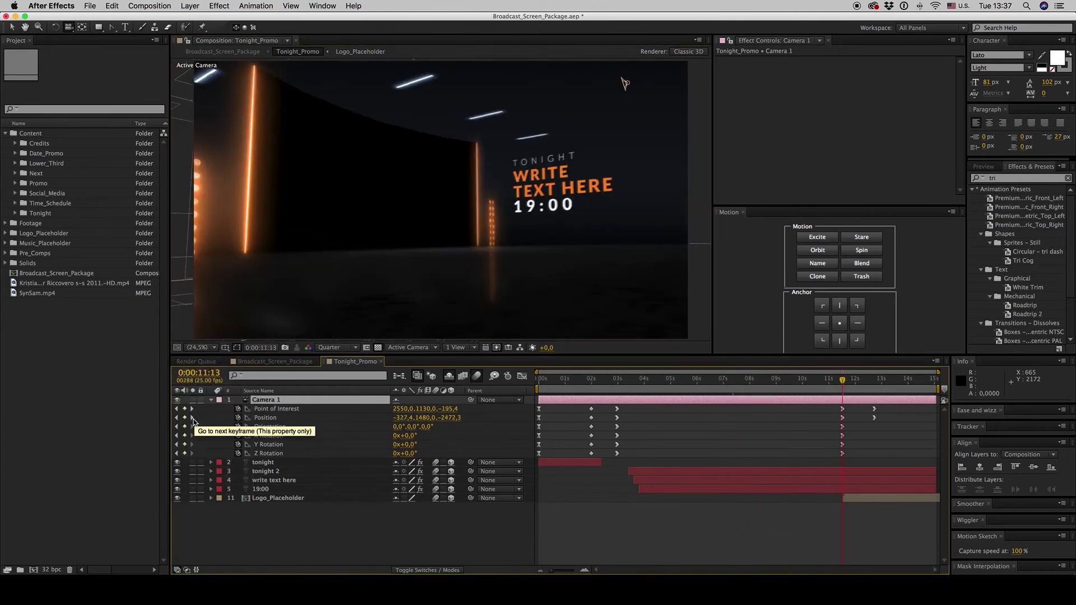
drag(68, 27, 113, 50)
drag(465, 214, 464, 237)
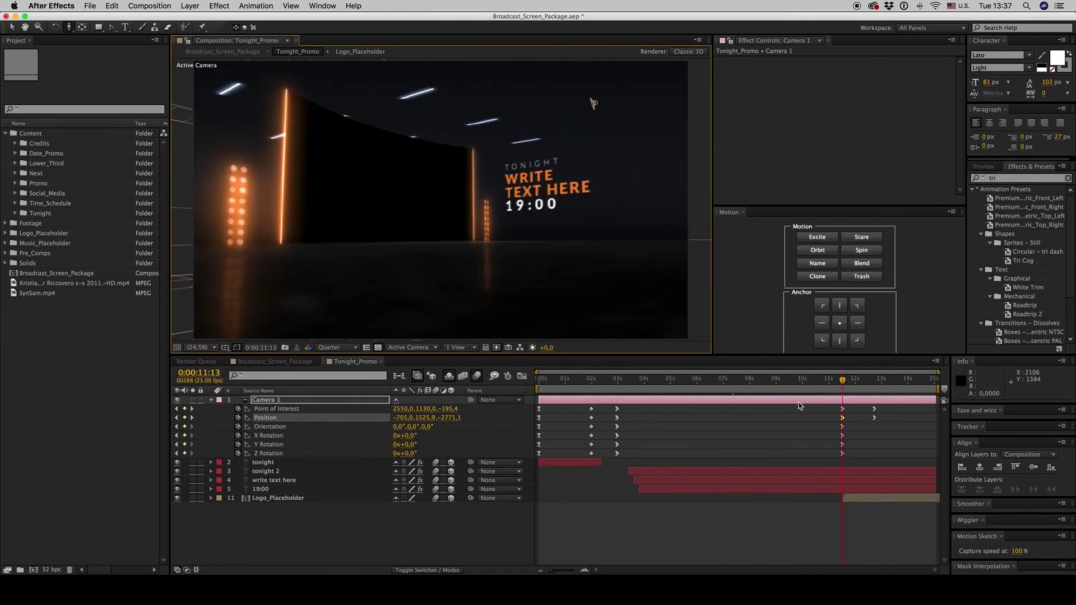
Check Tonight_Promo's camera move and its opening title between 0:00:00:17 and 0:00:06:20, collapse Camera 1 and close the composition.
click(718, 382)
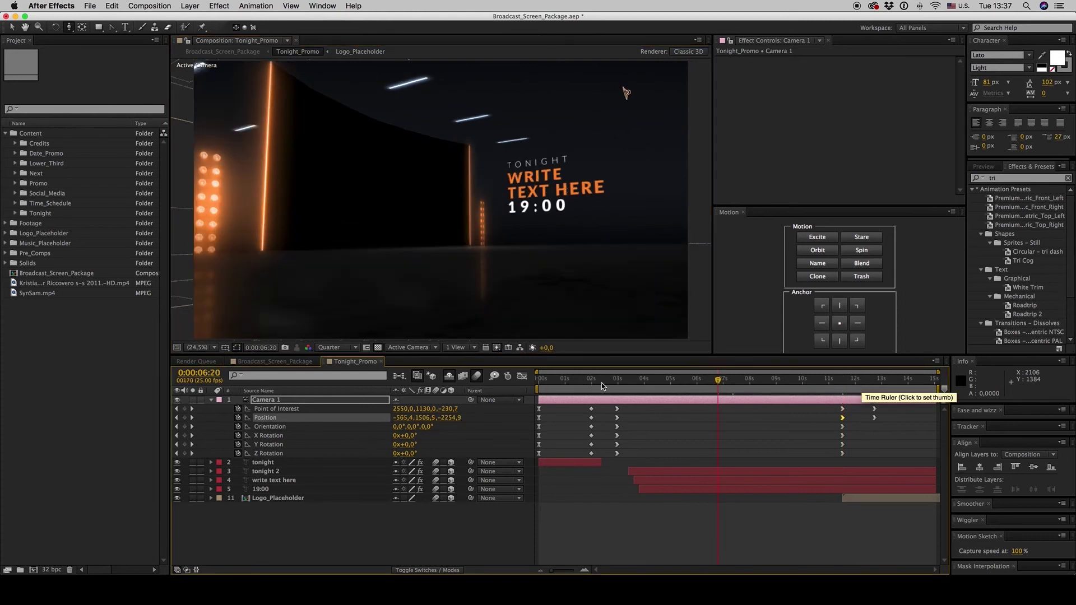
click(601, 383)
click(577, 384)
click(665, 383)
click(579, 386)
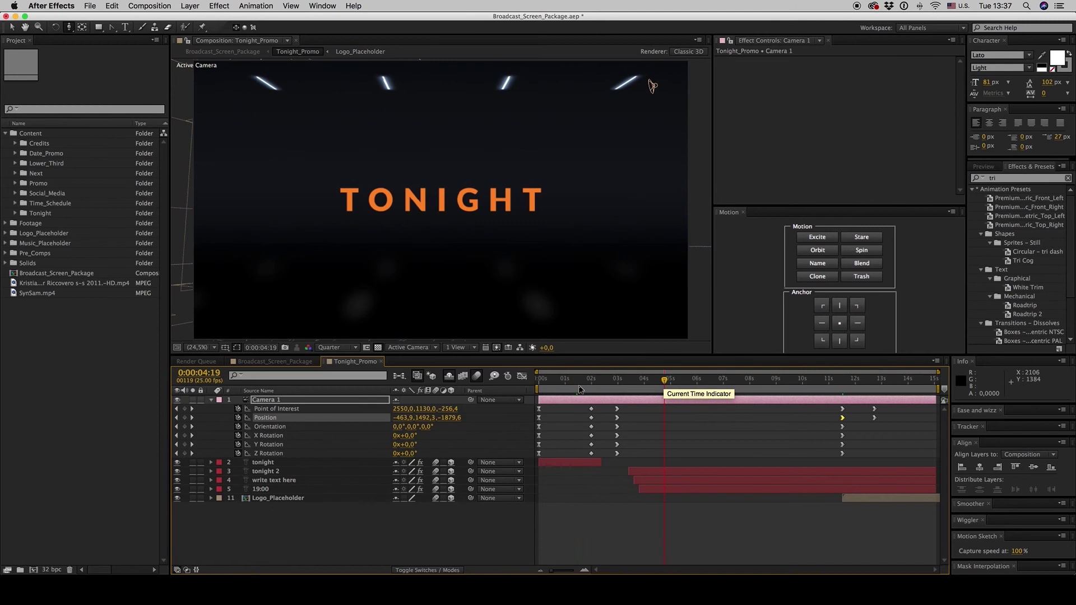
click(557, 379)
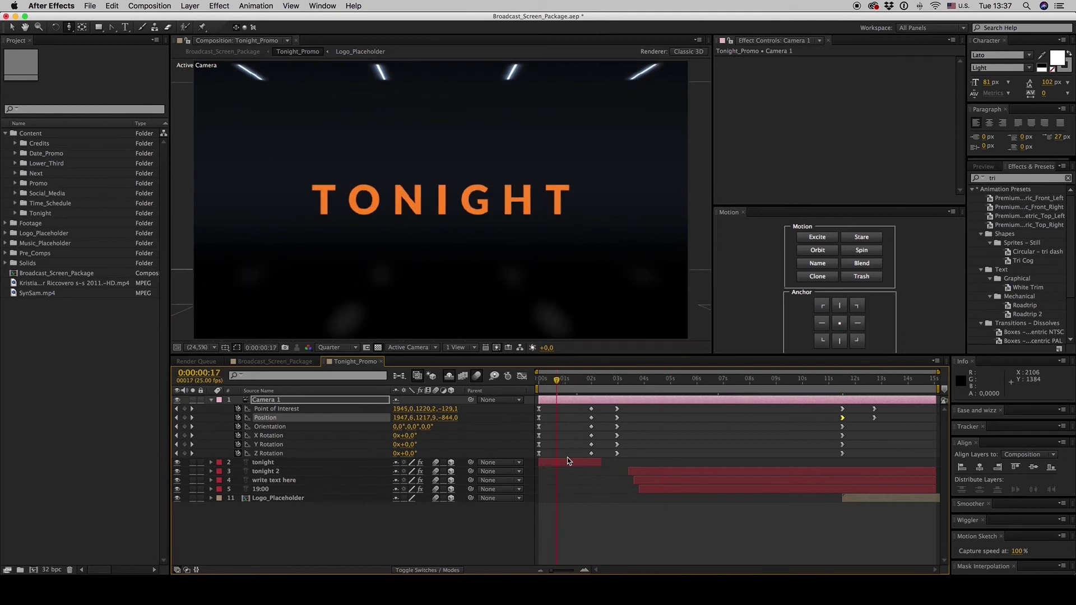
click(569, 462)
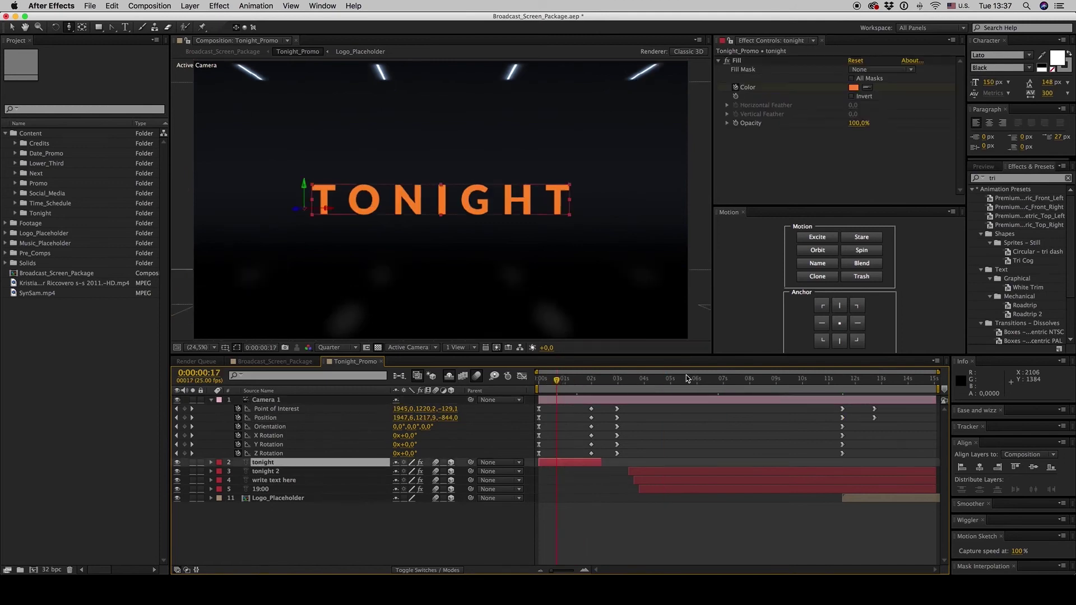
click(694, 380)
click(212, 399)
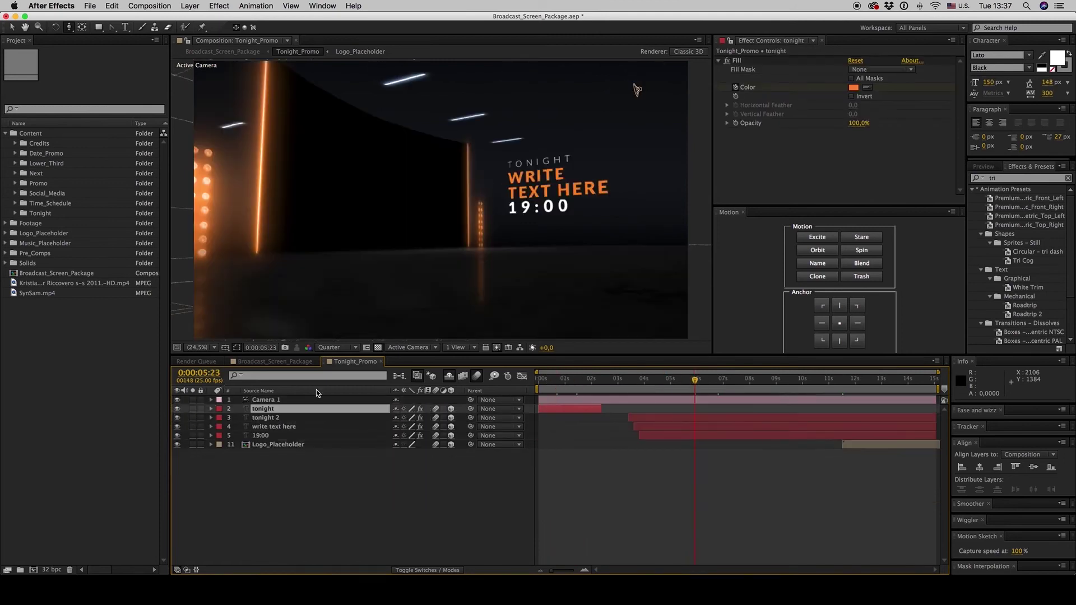
click(382, 362)
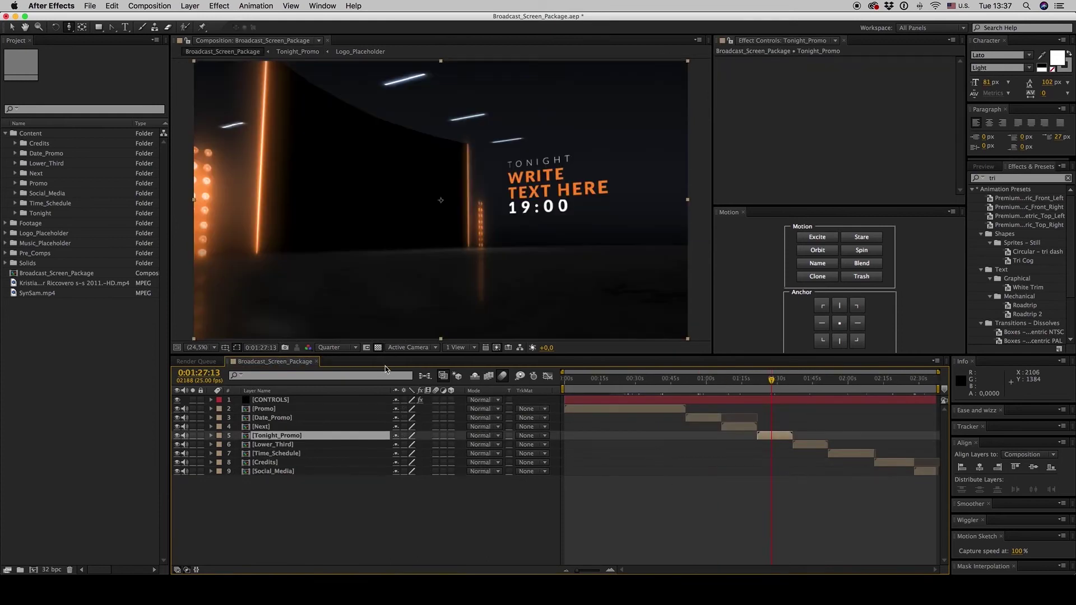
Inspect the Lower_Third section at 0:01:44:18, look at the layers in its composition and close it again.
click(811, 379)
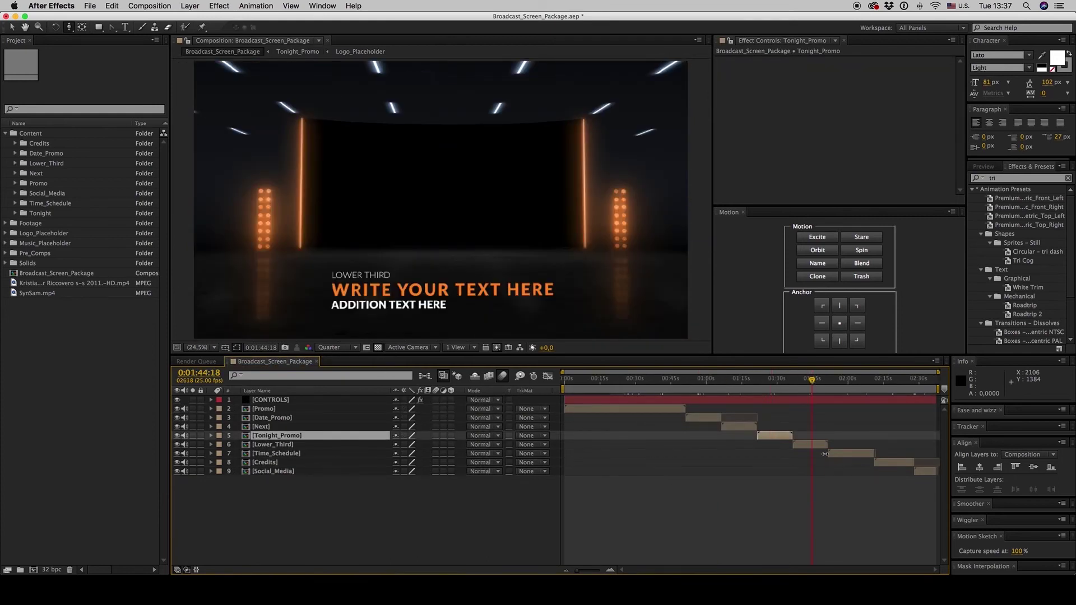
click(812, 445)
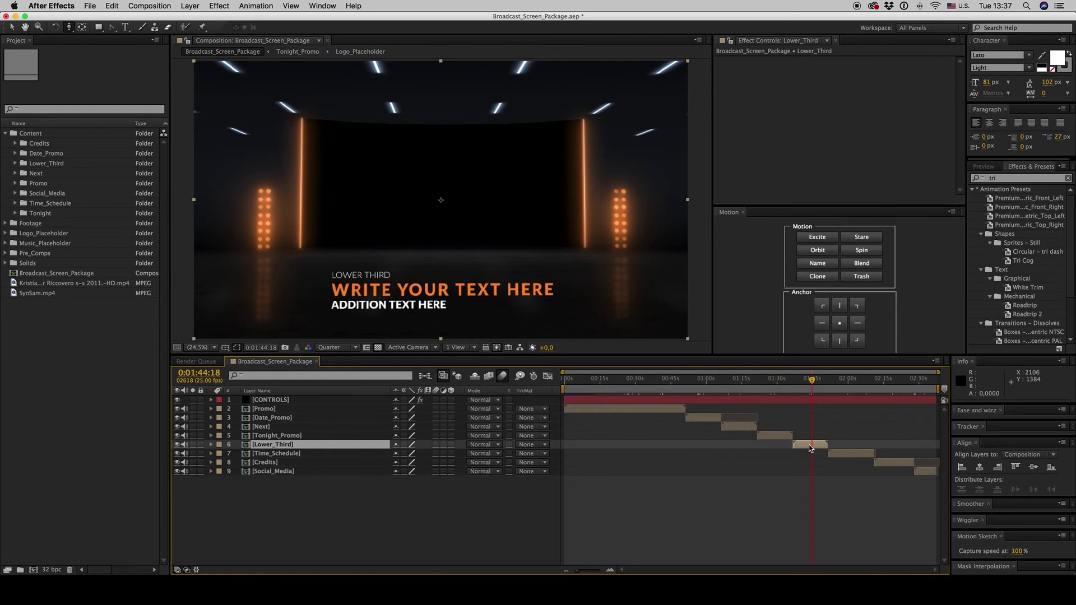
double_click(810, 446)
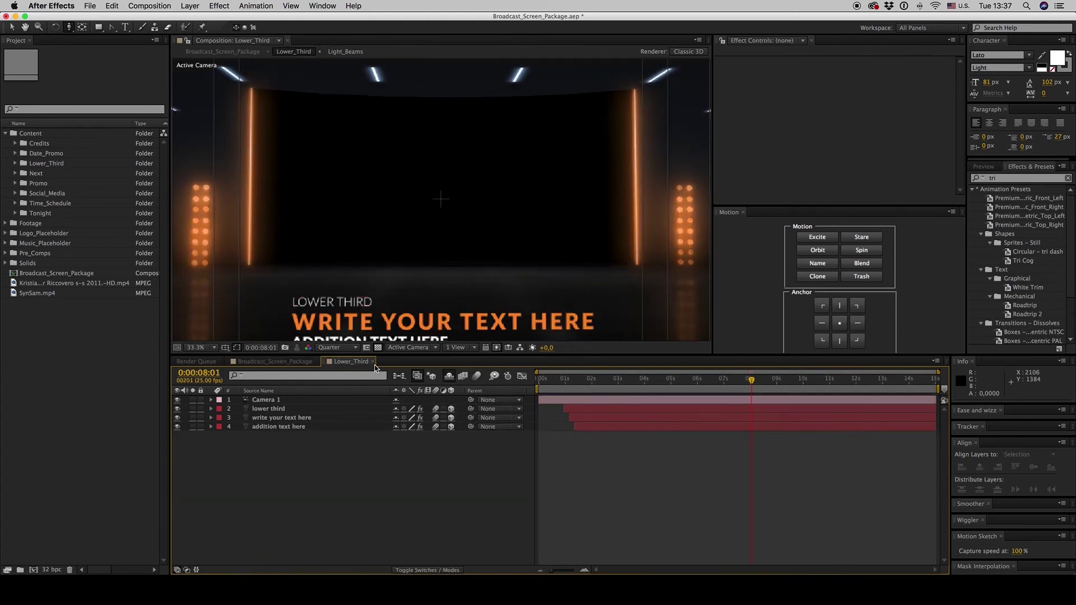
click(373, 361)
Limit the work area to the Date_Promo layer's span and add Broadcast_Screen_Package to the render queue.
click(701, 381)
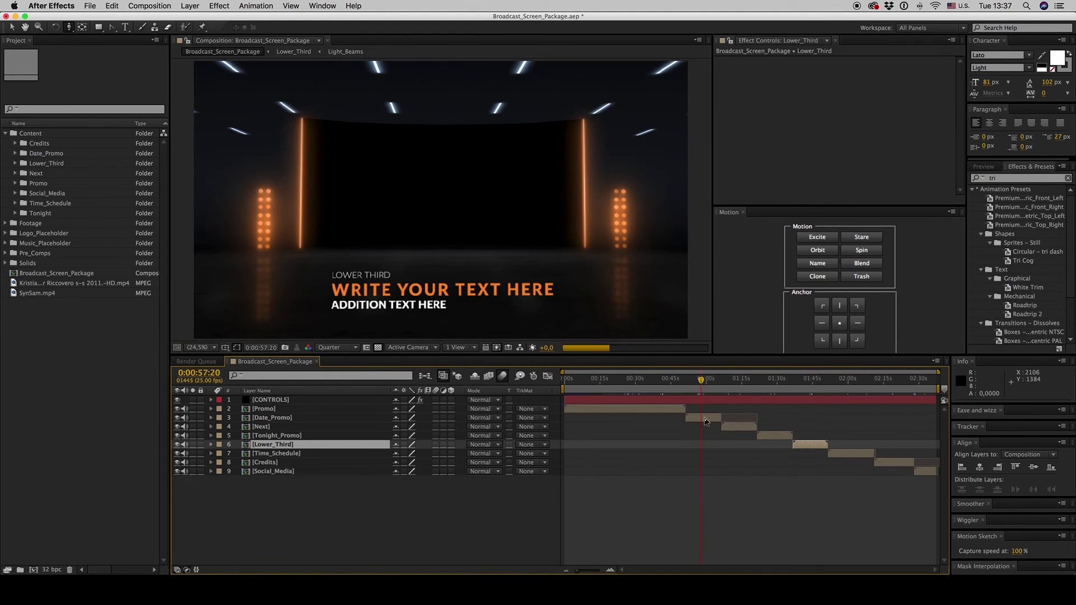
click(703, 421)
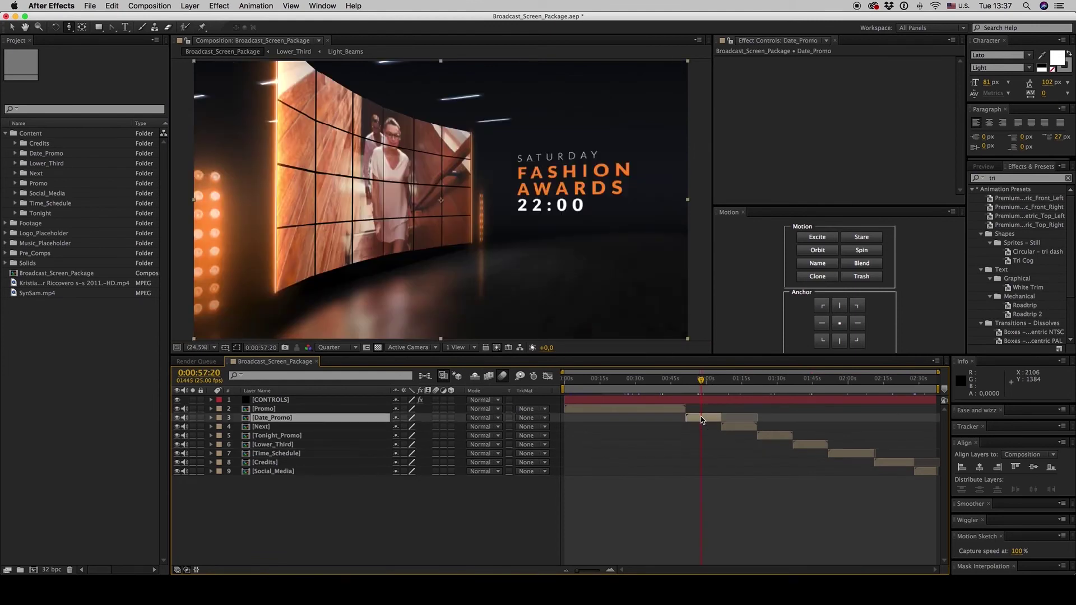
key(super+alt+b)
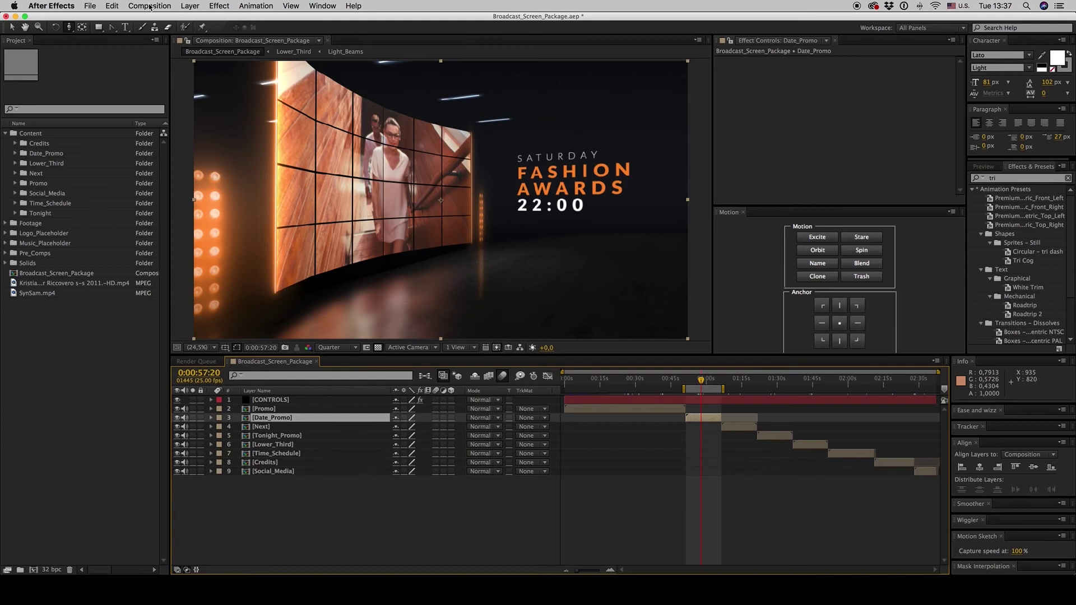
click(149, 7)
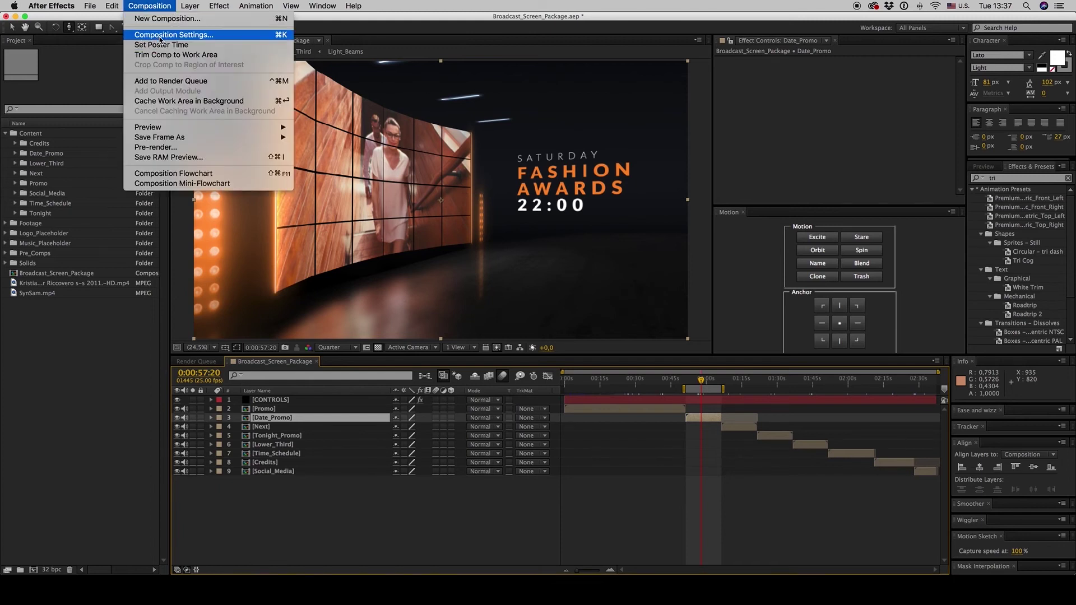
click(168, 82)
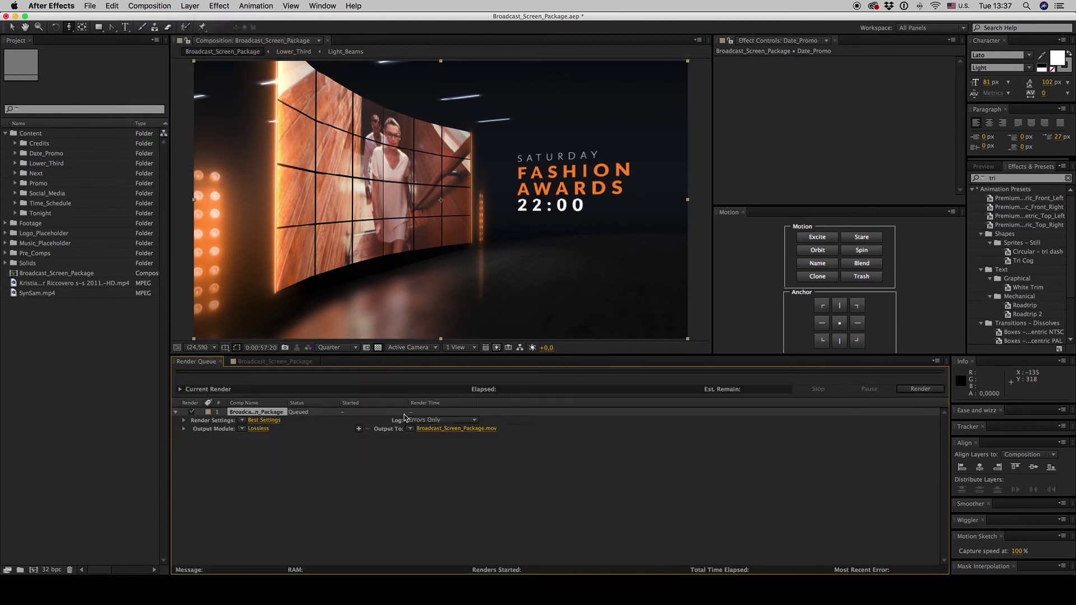
Enable resizing of the queued render's output to 1920 x 1080 and try out the Audio Output option.
click(257, 428)
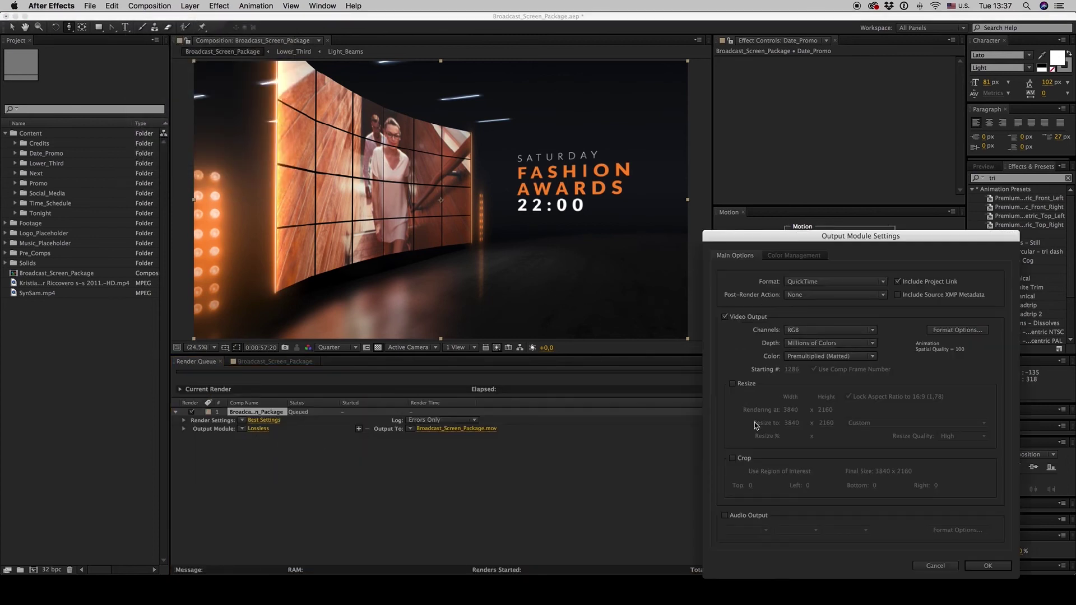
click(732, 383)
click(795, 423)
text(1920)
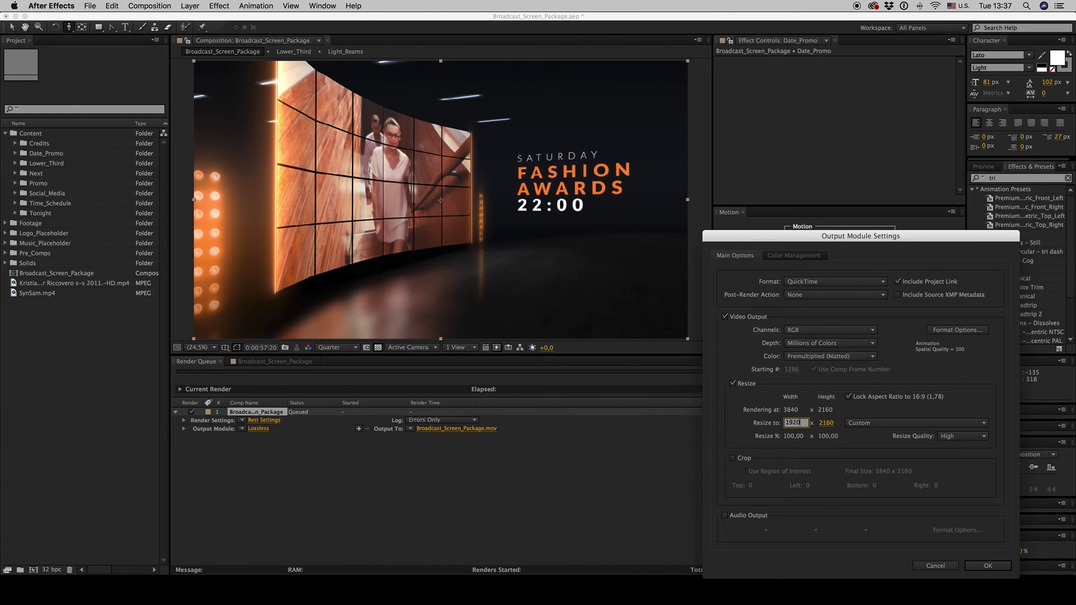
click(872, 443)
click(742, 517)
click(734, 516)
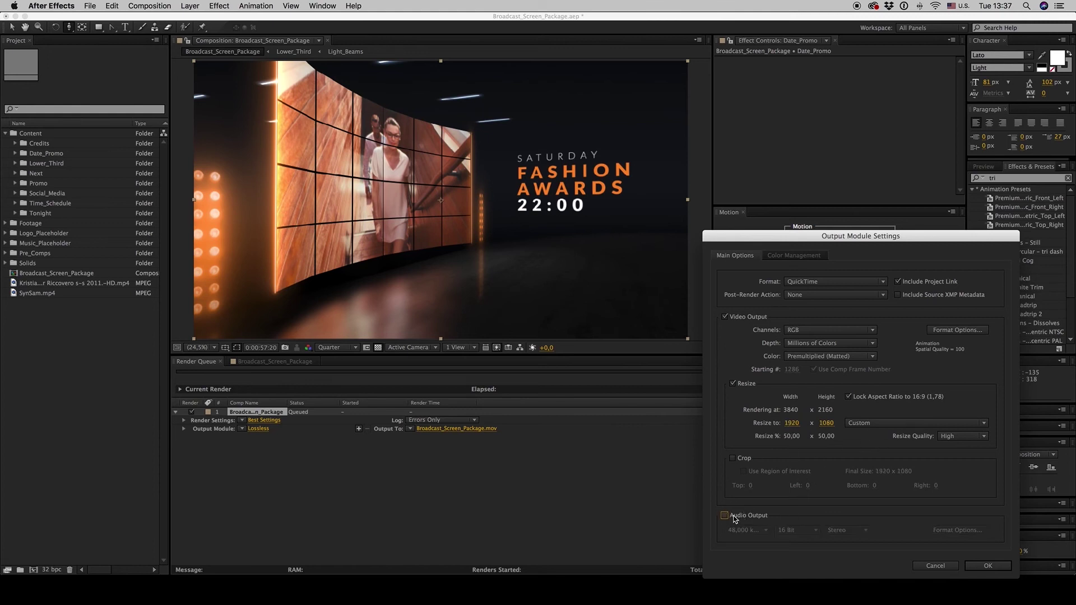
Set the QuickTime output's video codec to Photo - JPEG and accept the output module settings.
click(958, 330)
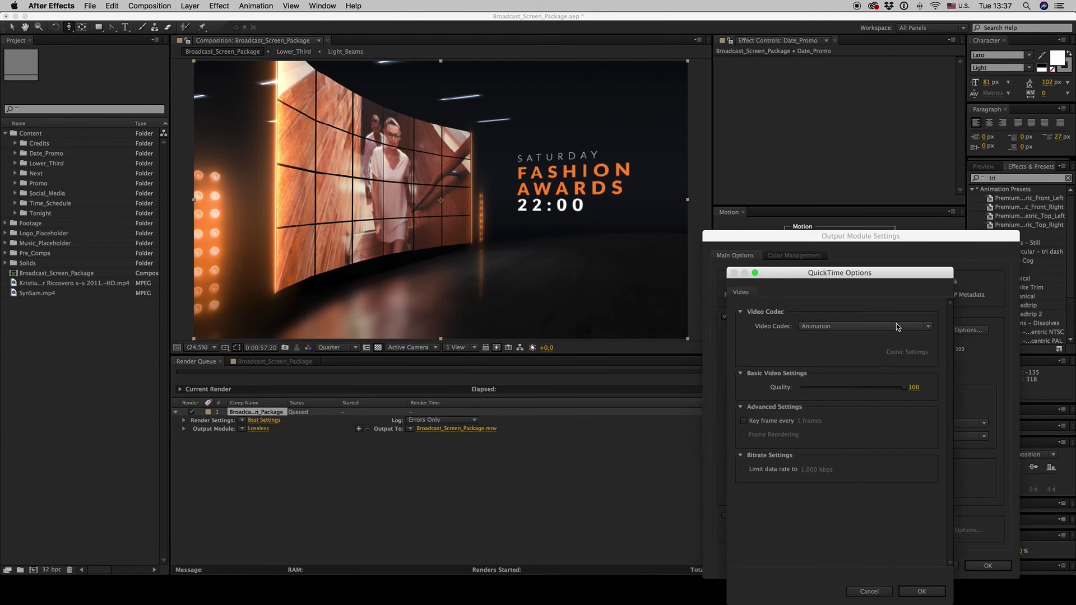
click(853, 326)
scroll(875, 509, down, 5)
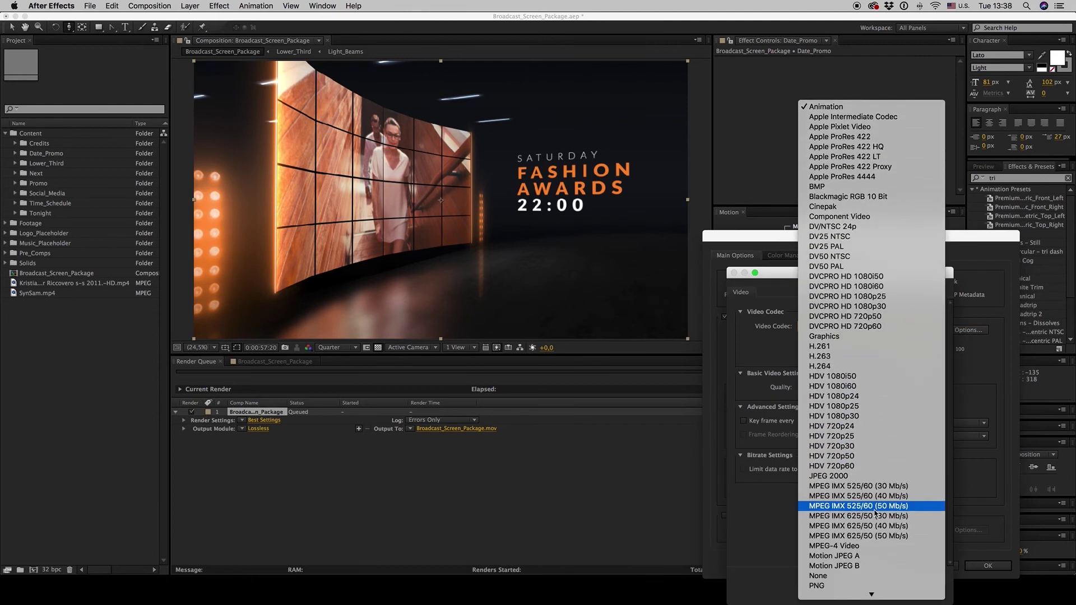
scroll(841, 560, down, 3)
click(841, 522)
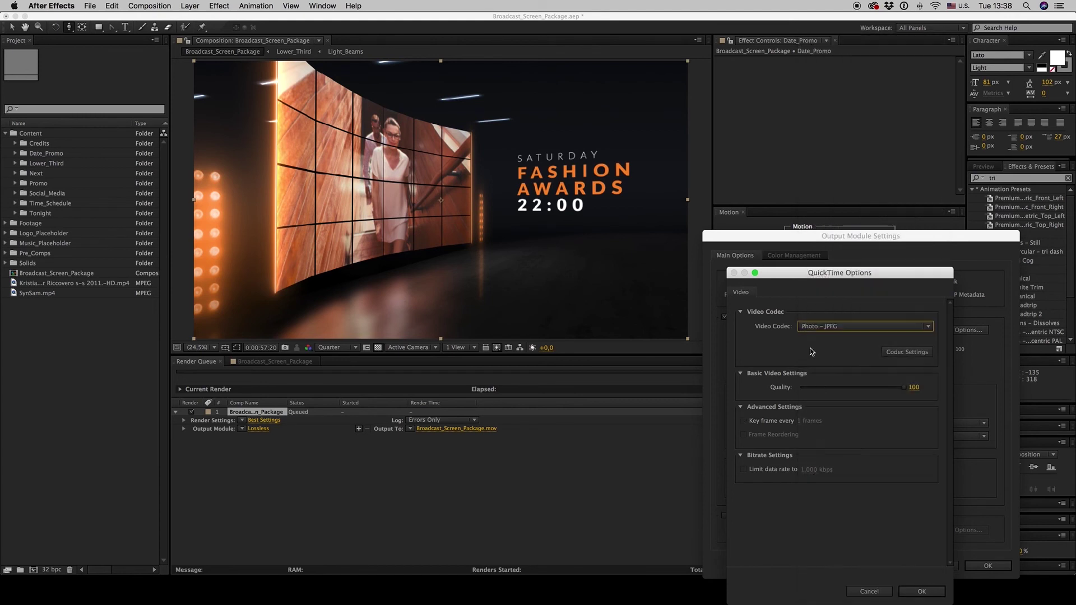
click(922, 592)
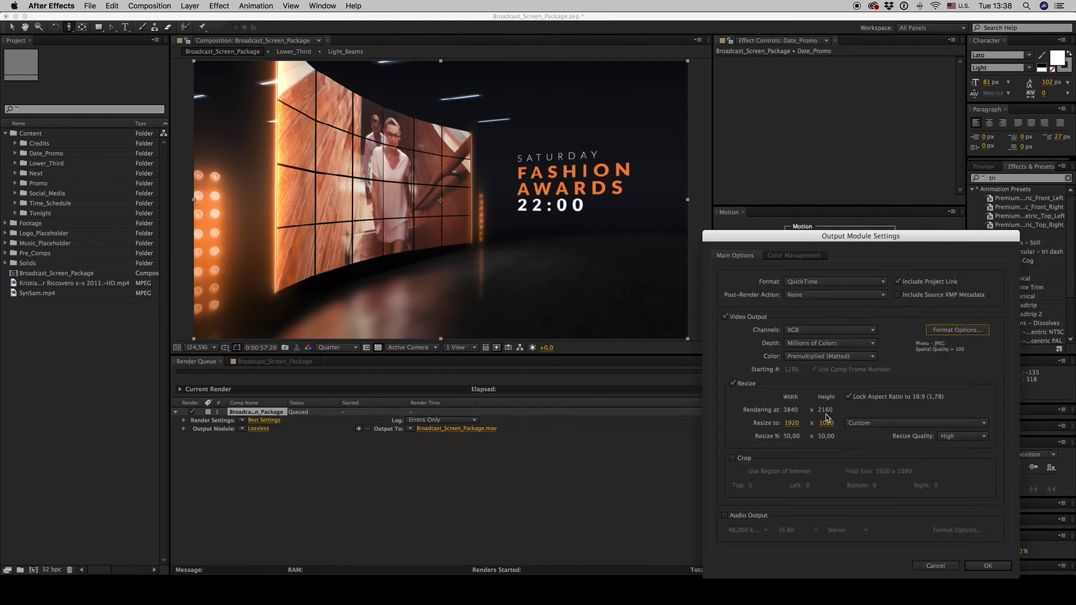
click(988, 565)
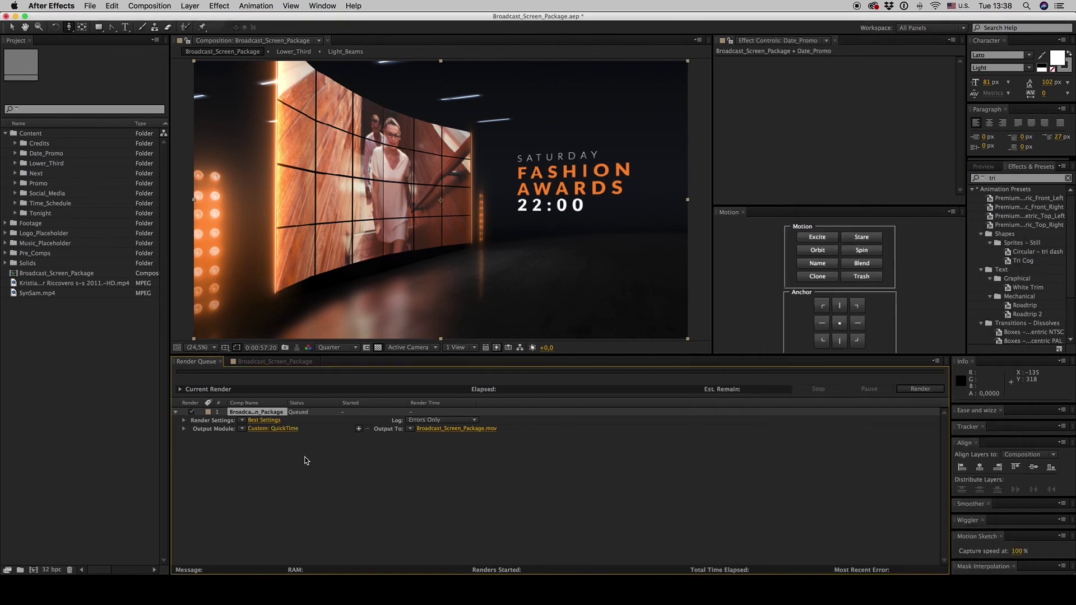
Turn off Resize in the output module and set the render settings' resolution to Half.
click(266, 429)
click(733, 384)
click(975, 569)
click(258, 421)
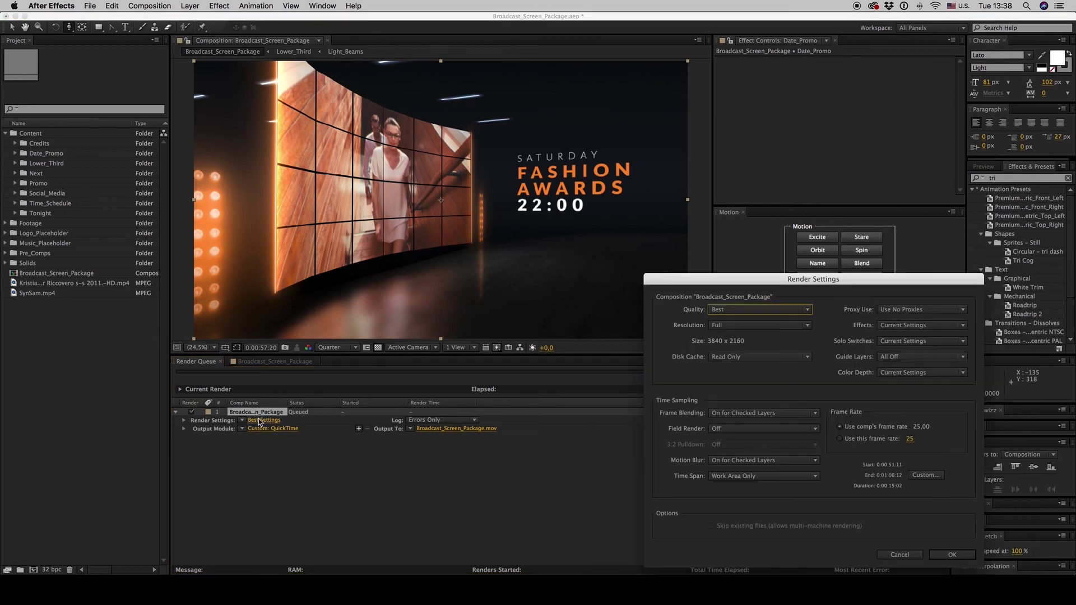
click(745, 325)
click(745, 364)
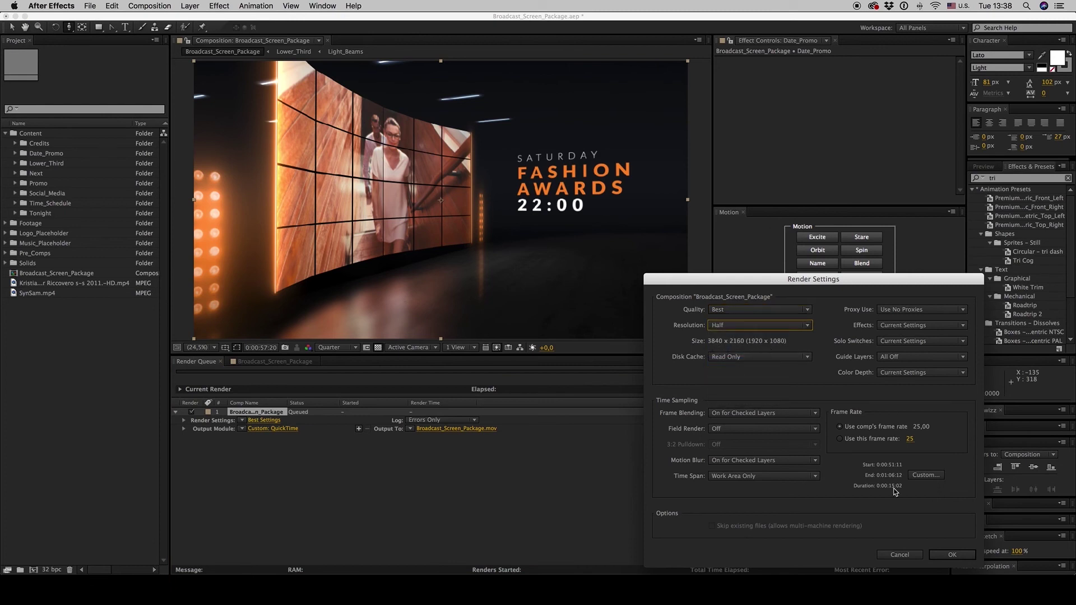
click(950, 556)
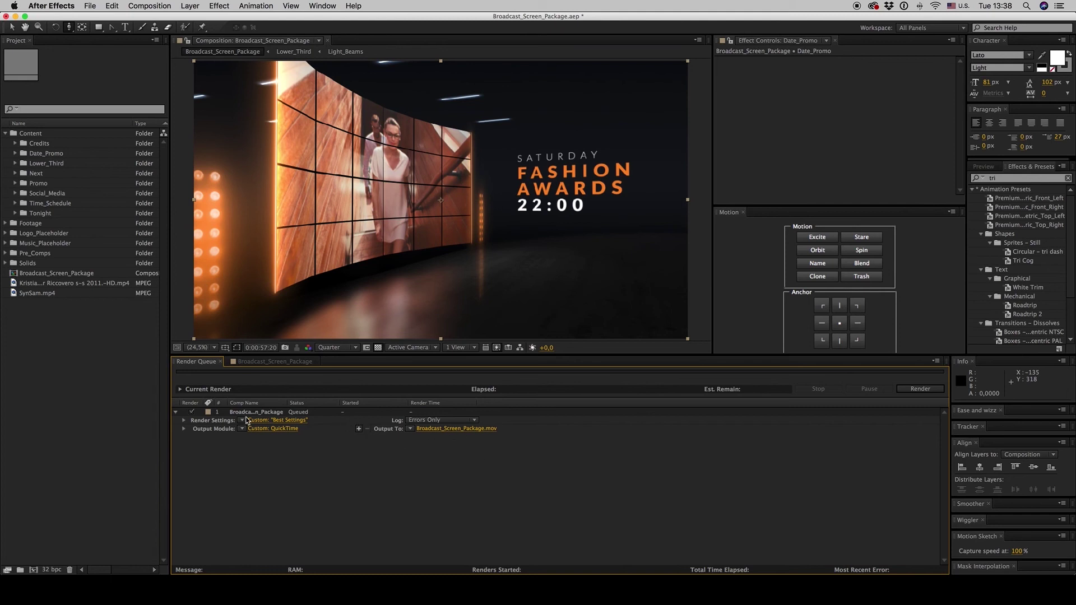
From the Broadcast_Screen_Package timeline, open the Promo composition and the Music_Placeholder composition inside it.
click(260, 365)
click(704, 497)
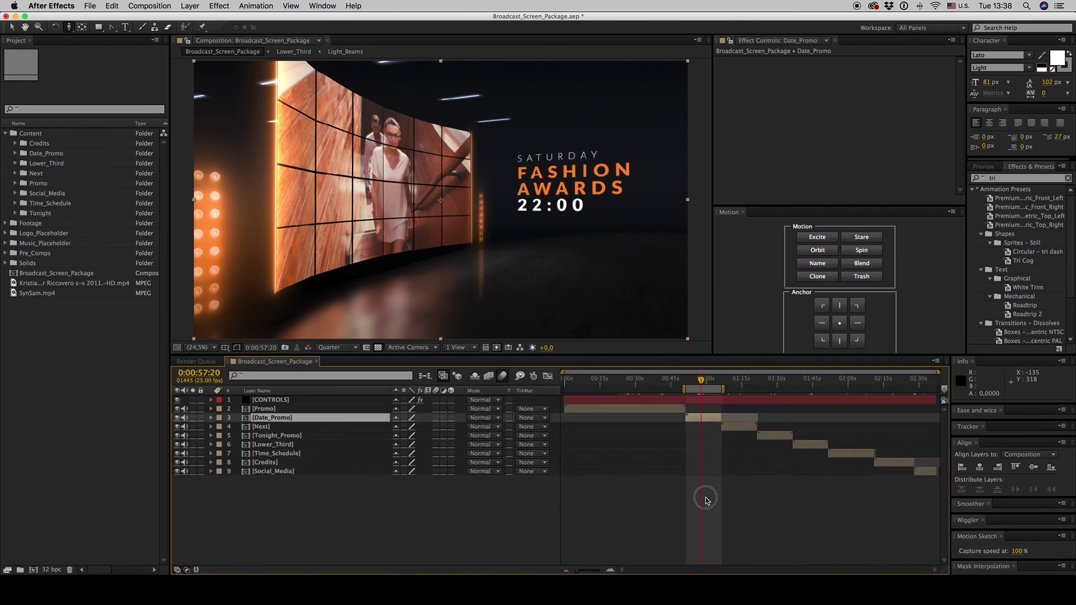
click(705, 421)
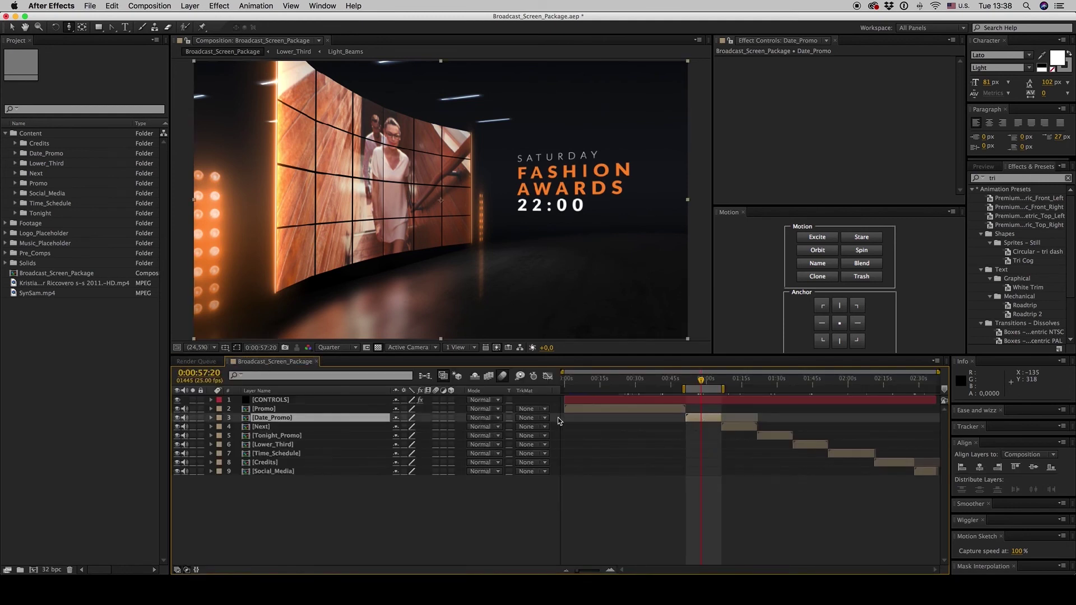
double_click(628, 409)
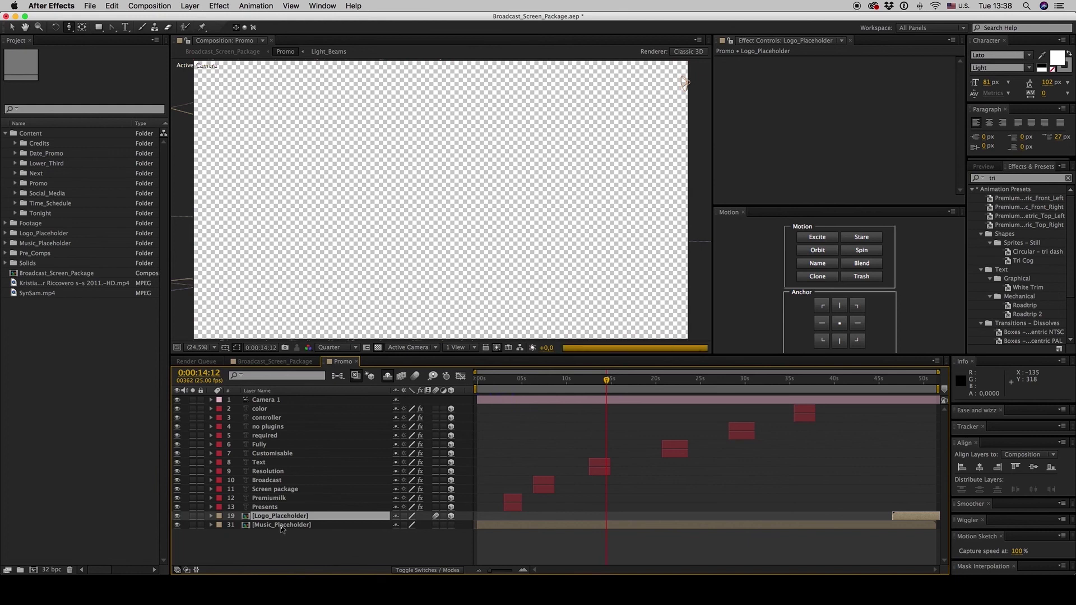
click(284, 526)
double_click(267, 525)
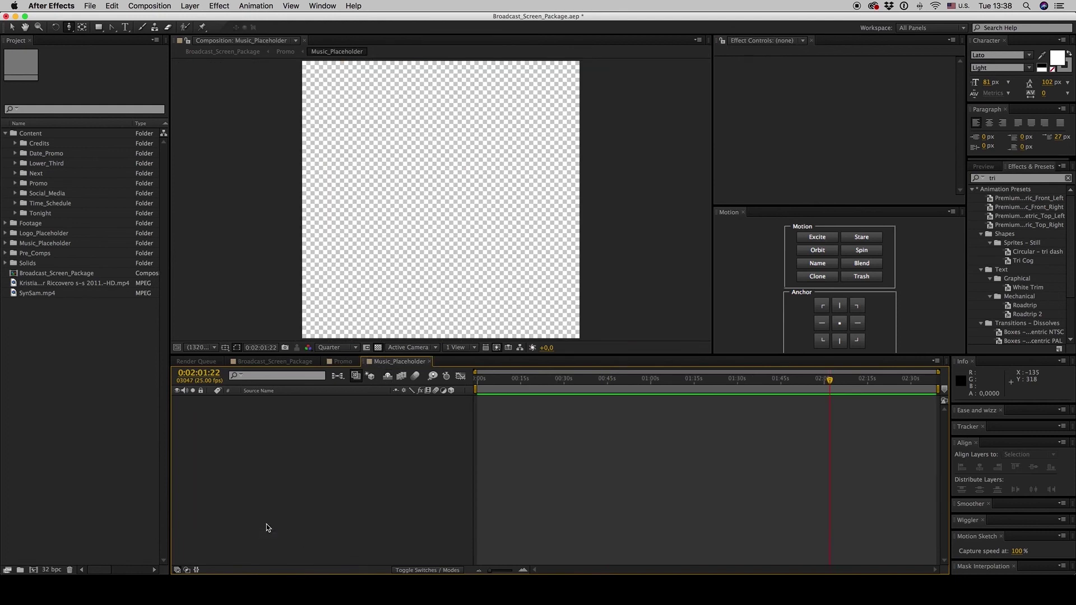
Import the upbeat-sport-rock preview MP3 from the Broadcast_Screen_Package project folder and add it to the Music_Placeholder composition.
double_click(67, 365)
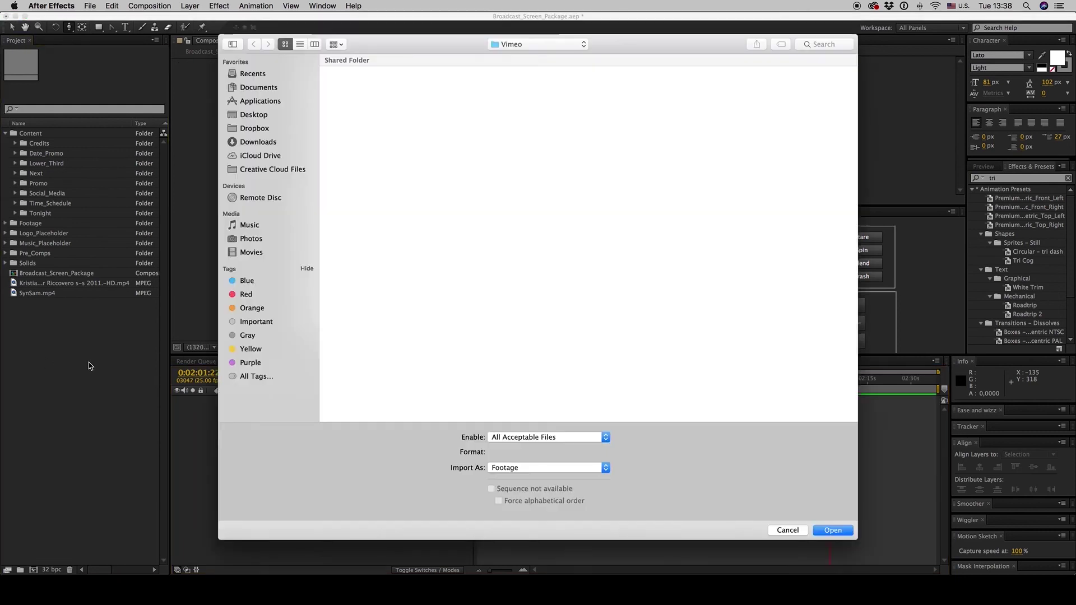
click(535, 45)
click(518, 55)
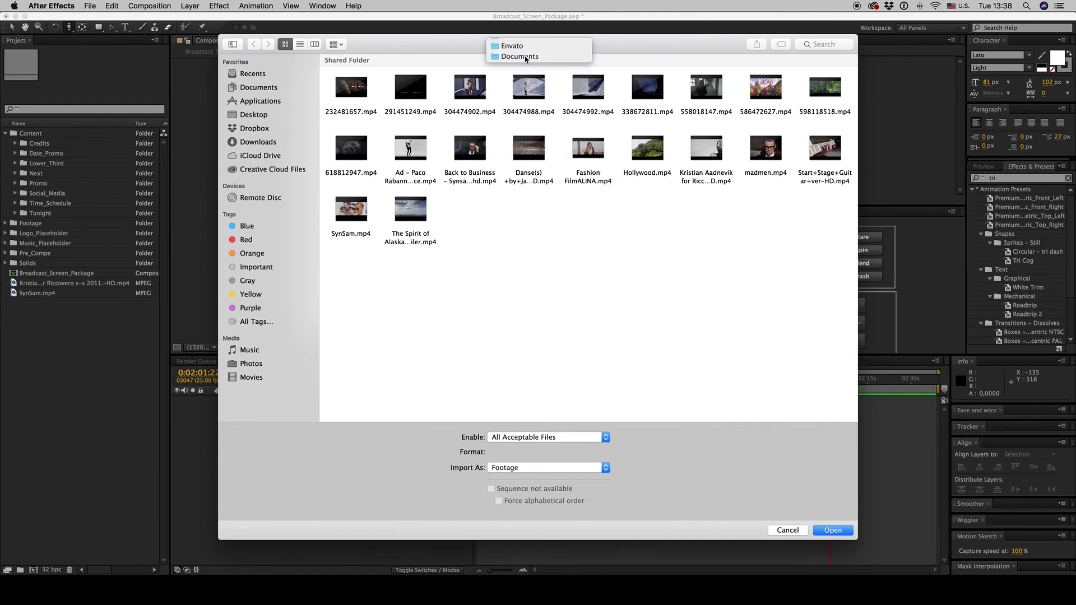
click(302, 47)
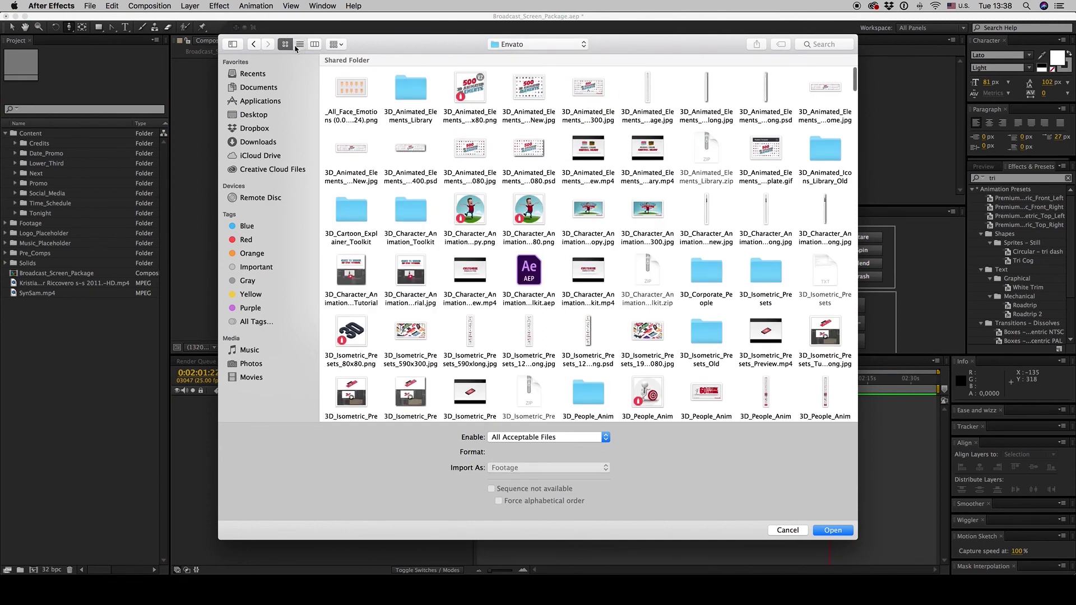
double_click(398, 86)
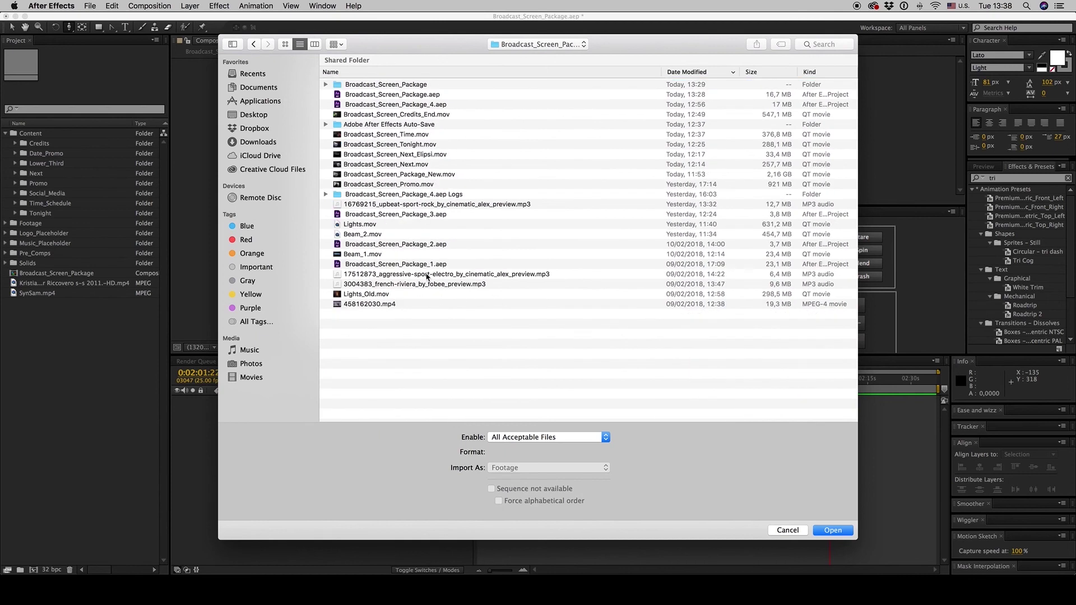
double_click(421, 205)
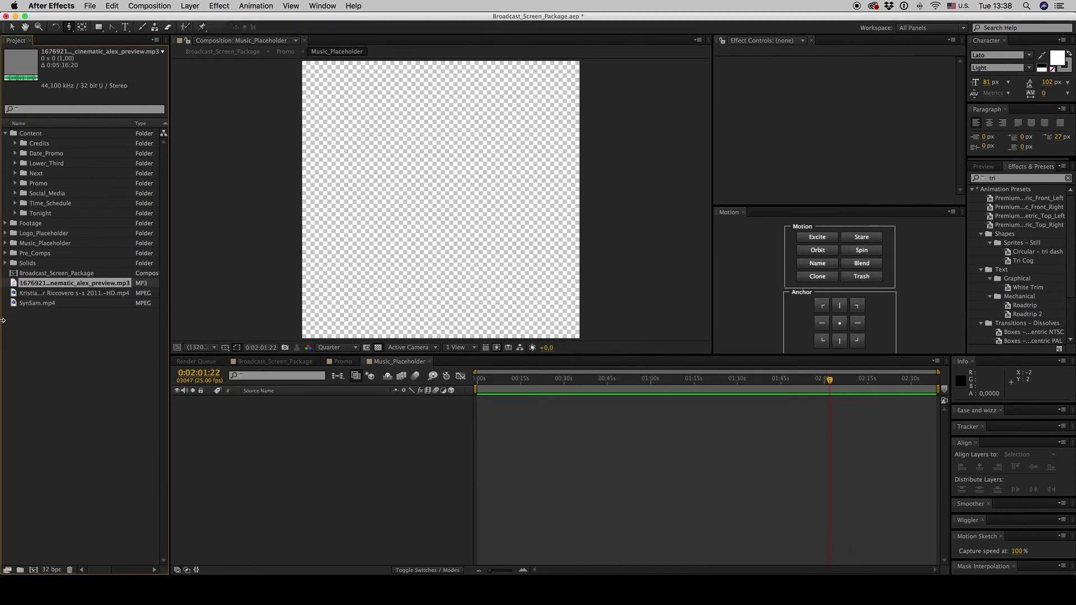
drag(44, 286, 338, 501)
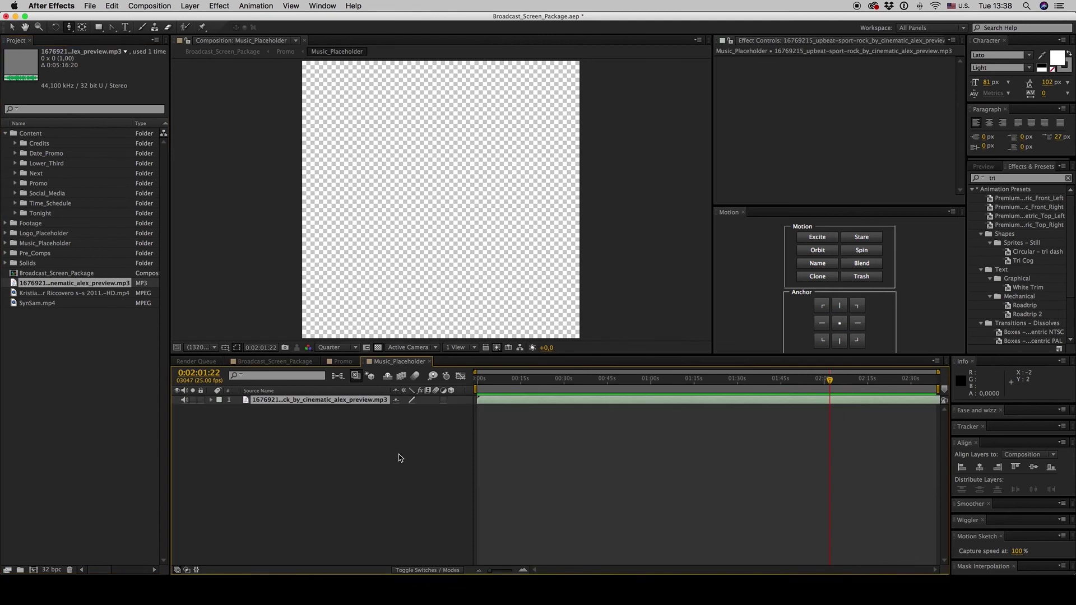
Delete the upbeat-sport-rock track from the project along with its use in Music_Placeholder.
click(44, 345)
click(45, 285)
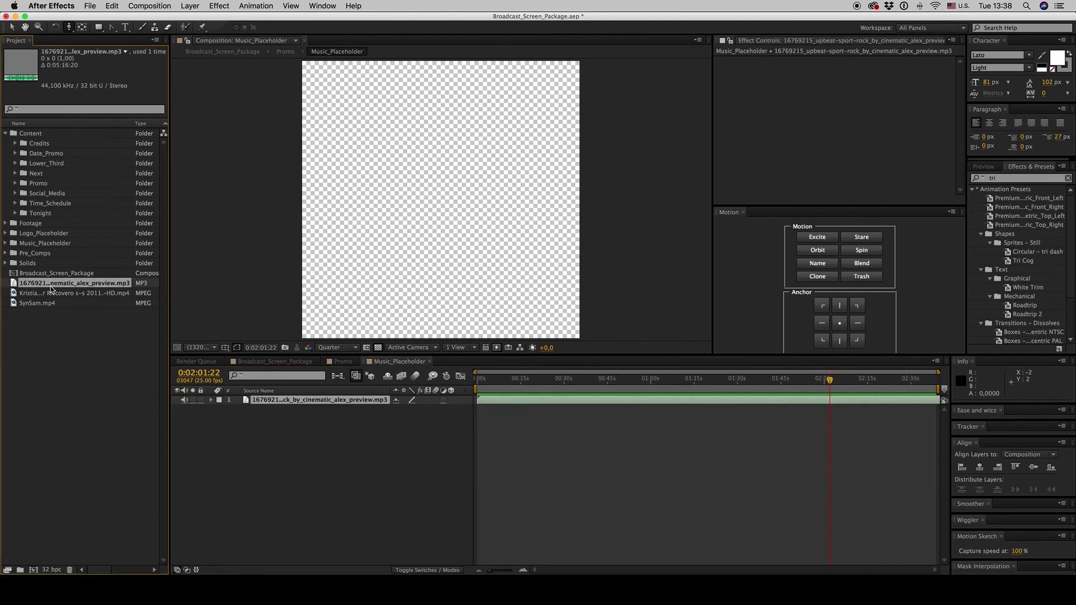
key(Delete)
key(Return)
Import the aggressive-sport-electro preview MP3 and add it as a layer in the Music_Placeholder composition.
double_click(73, 350)
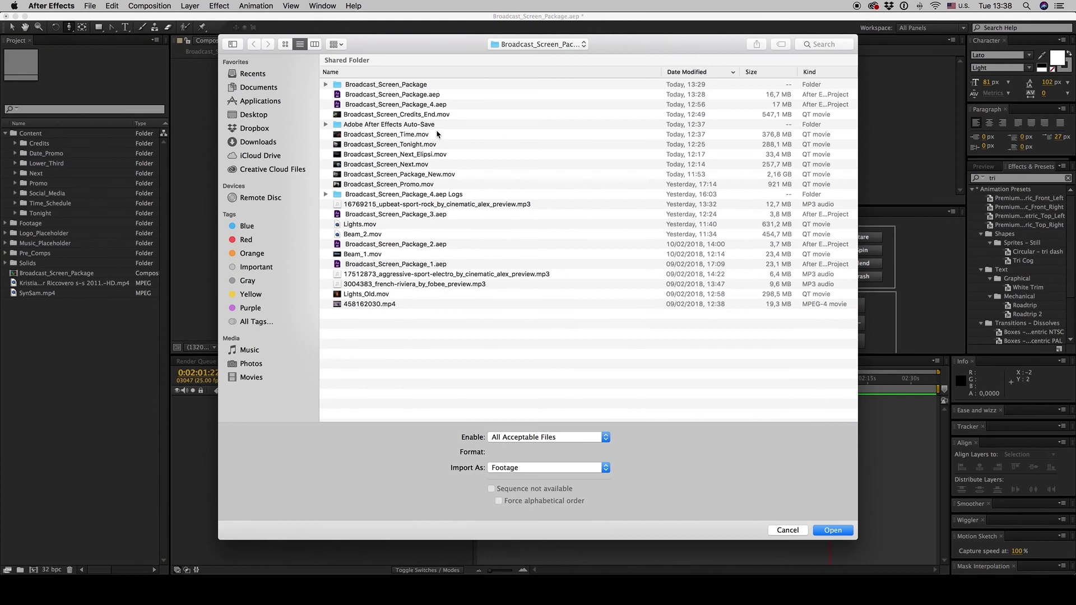
double_click(435, 274)
drag(369, 467, 421, 467)
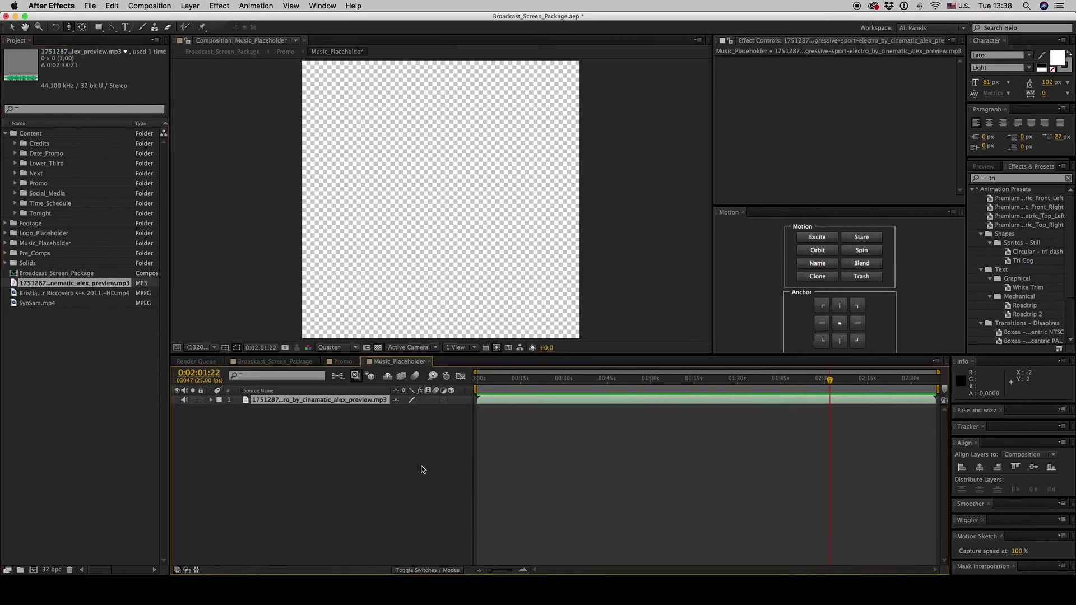
Check the music layer at 0:02:35:00 and close the Music_Placeholder timeline.
click(633, 457)
click(925, 380)
click(320, 434)
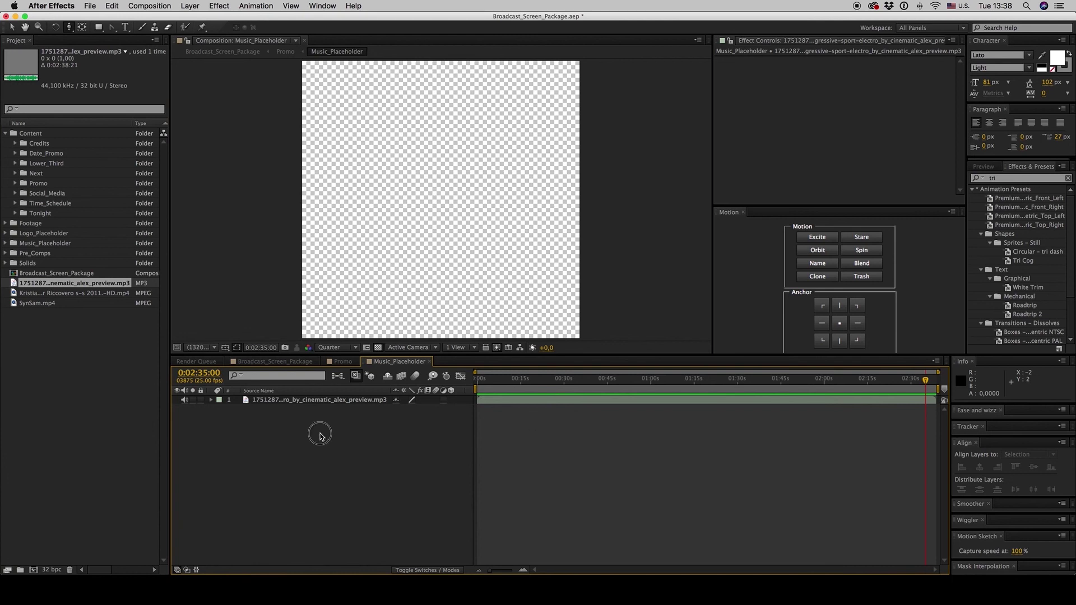
click(431, 363)
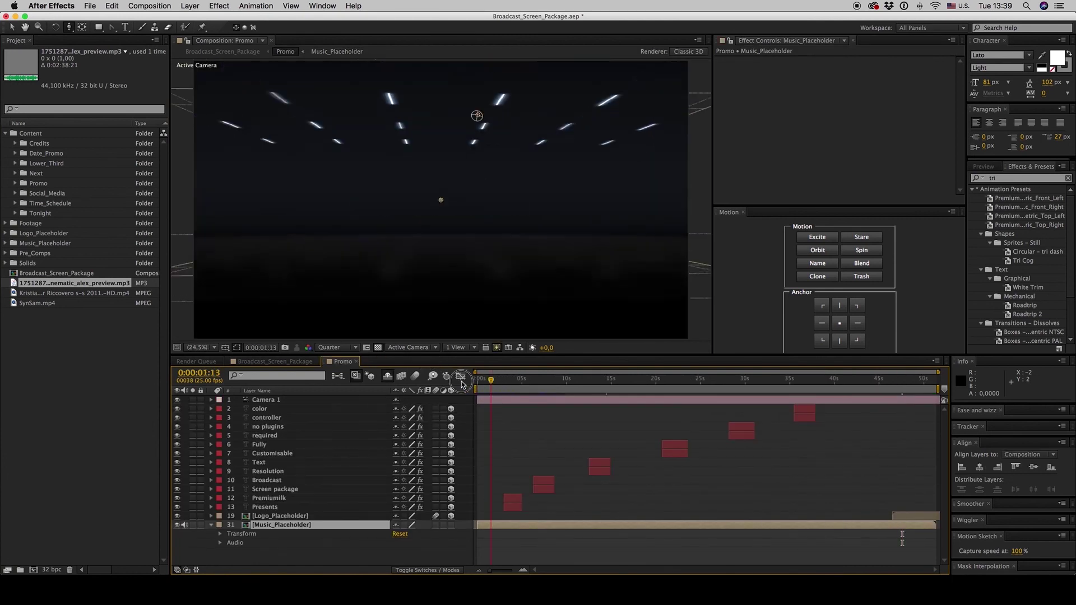
Review the Promo composition from its start to about 0:00:10:10 and collapse the Music_Placeholder layer's properties.
key(Home)
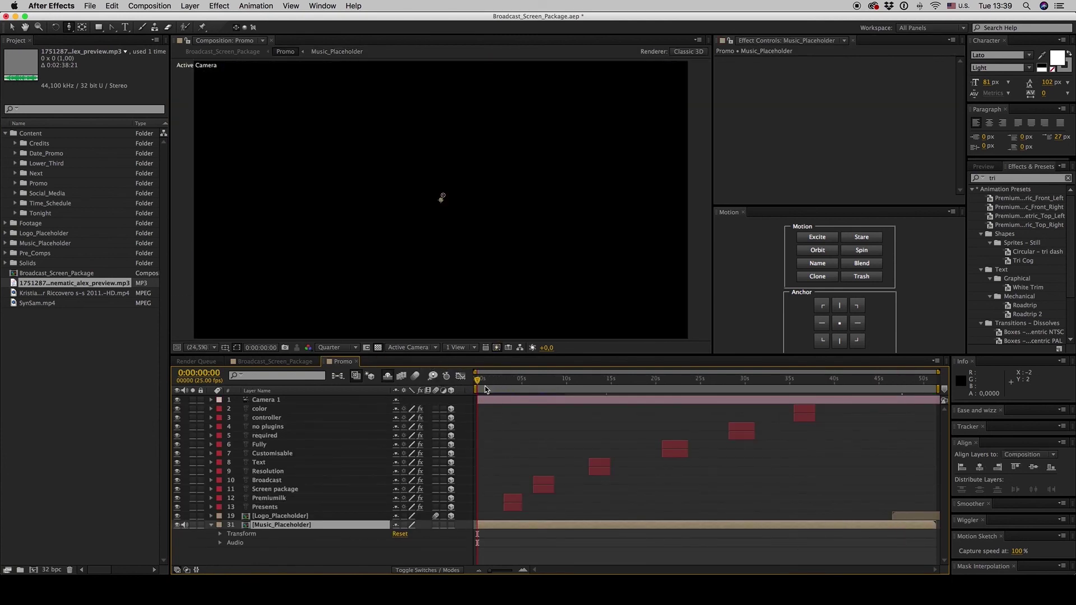
drag(486, 386, 505, 386)
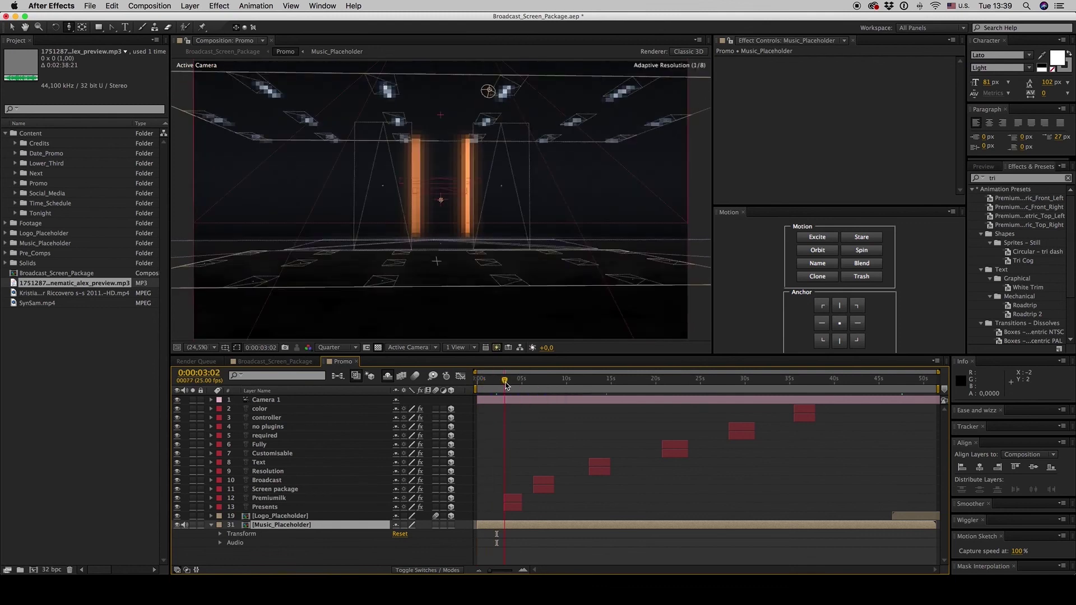
click(510, 386)
click(211, 526)
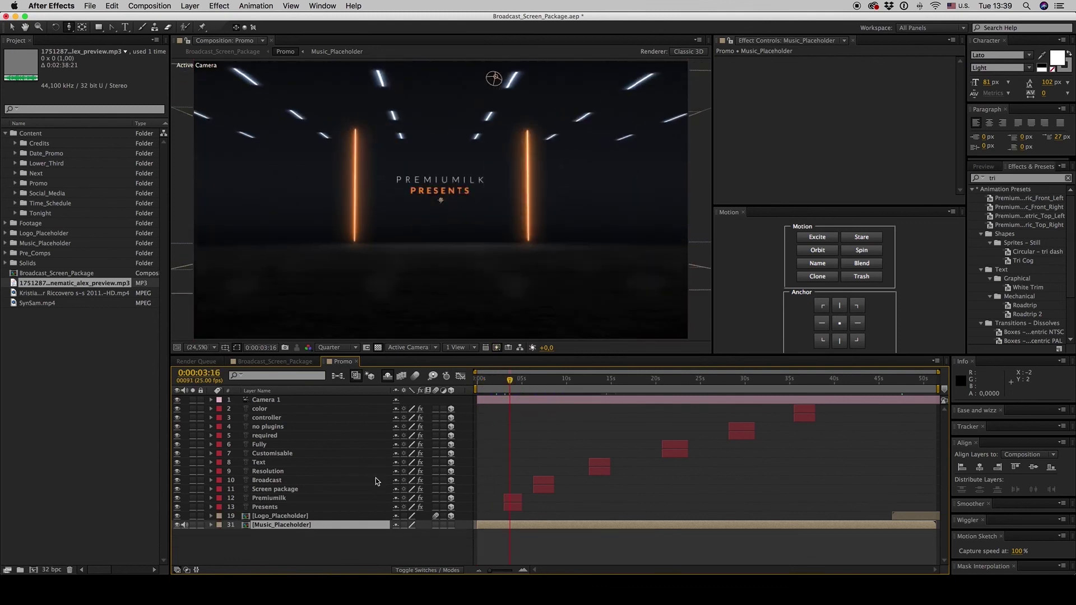
click(571, 380)
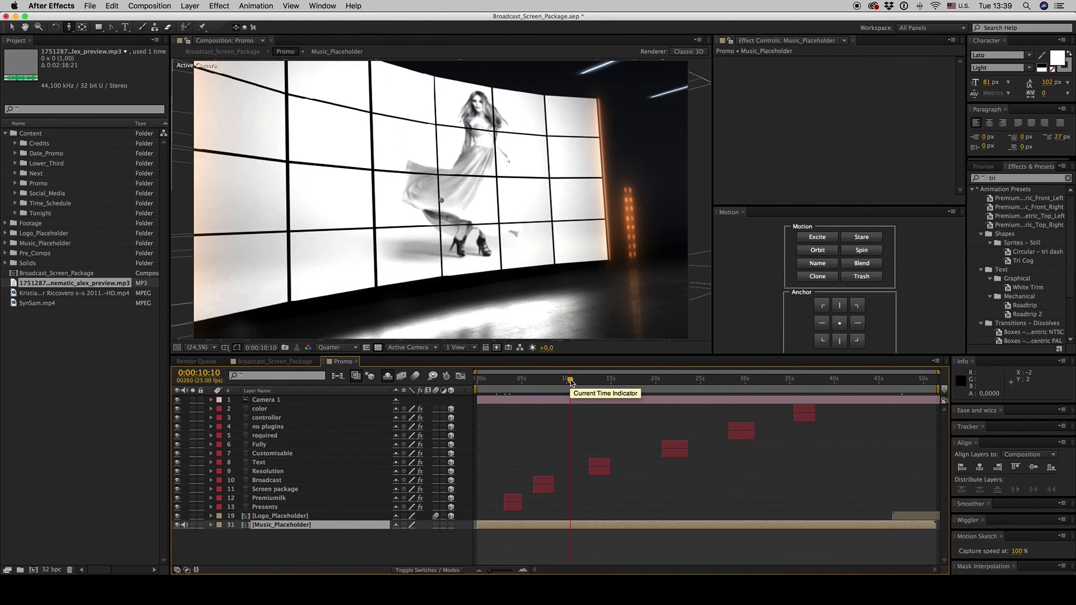
Return to the Broadcast_Screen_Package composition and preview the Social_Media section near its end at 0:02:35:00.
click(290, 363)
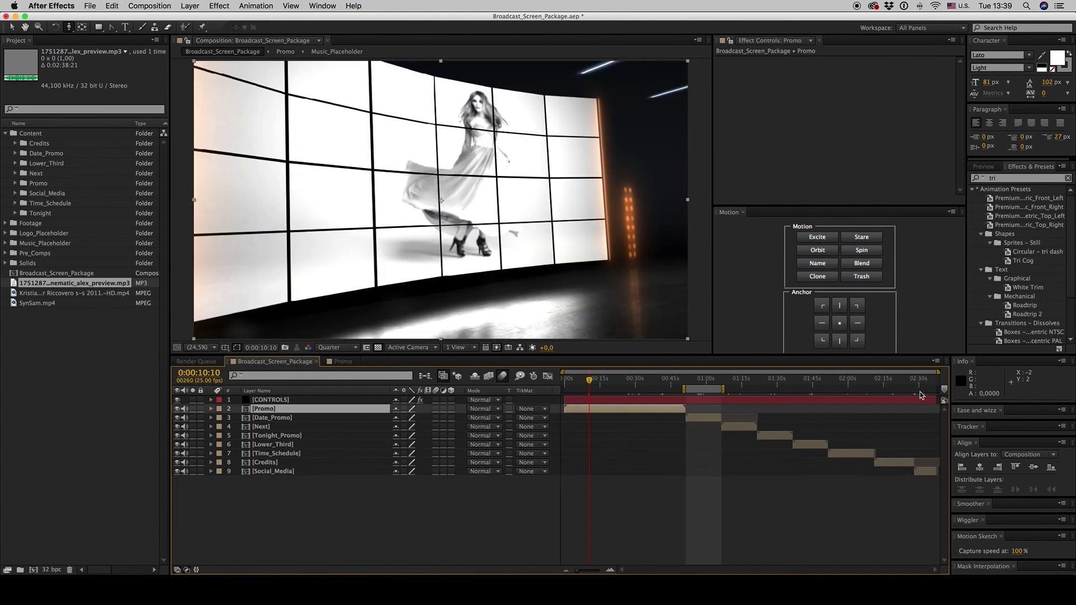
drag(904, 384, 924, 387)
click(931, 386)
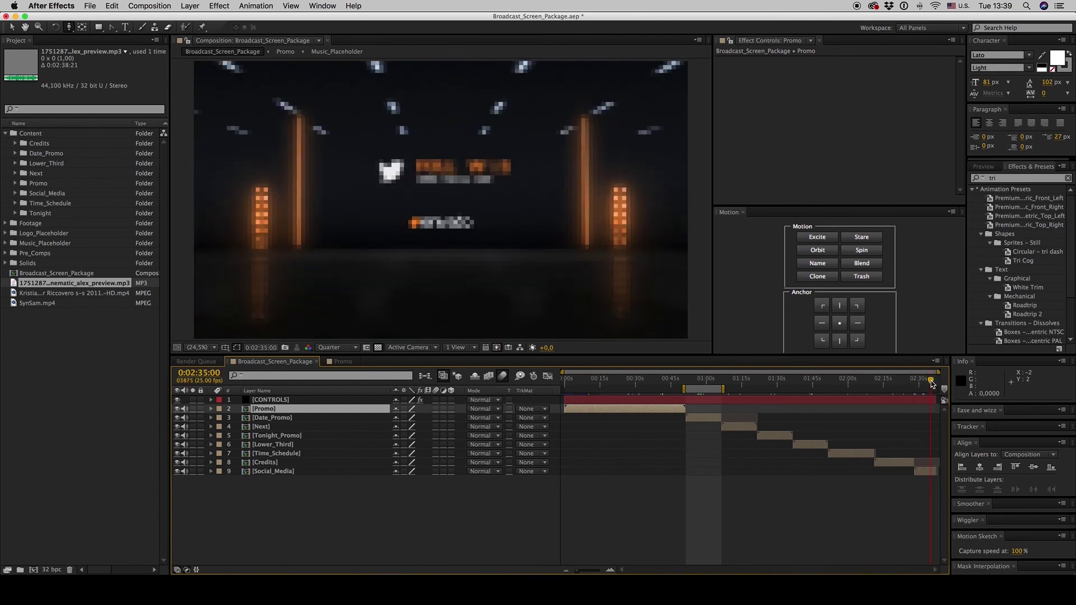